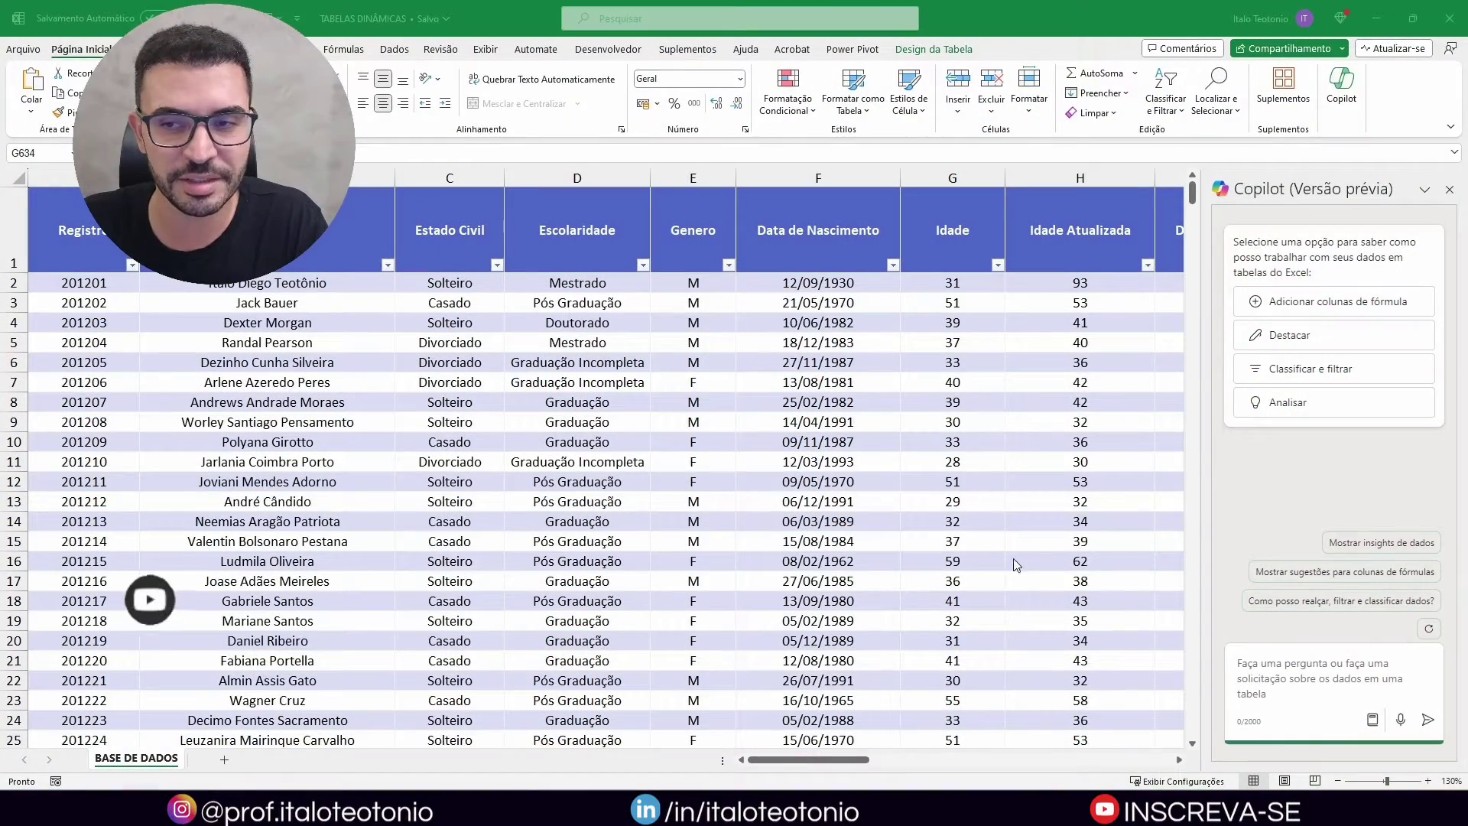
# Close the Copilot pane and return to the employee table.
pyautogui.click(1451, 189)
pyautogui.click(1451, 188)
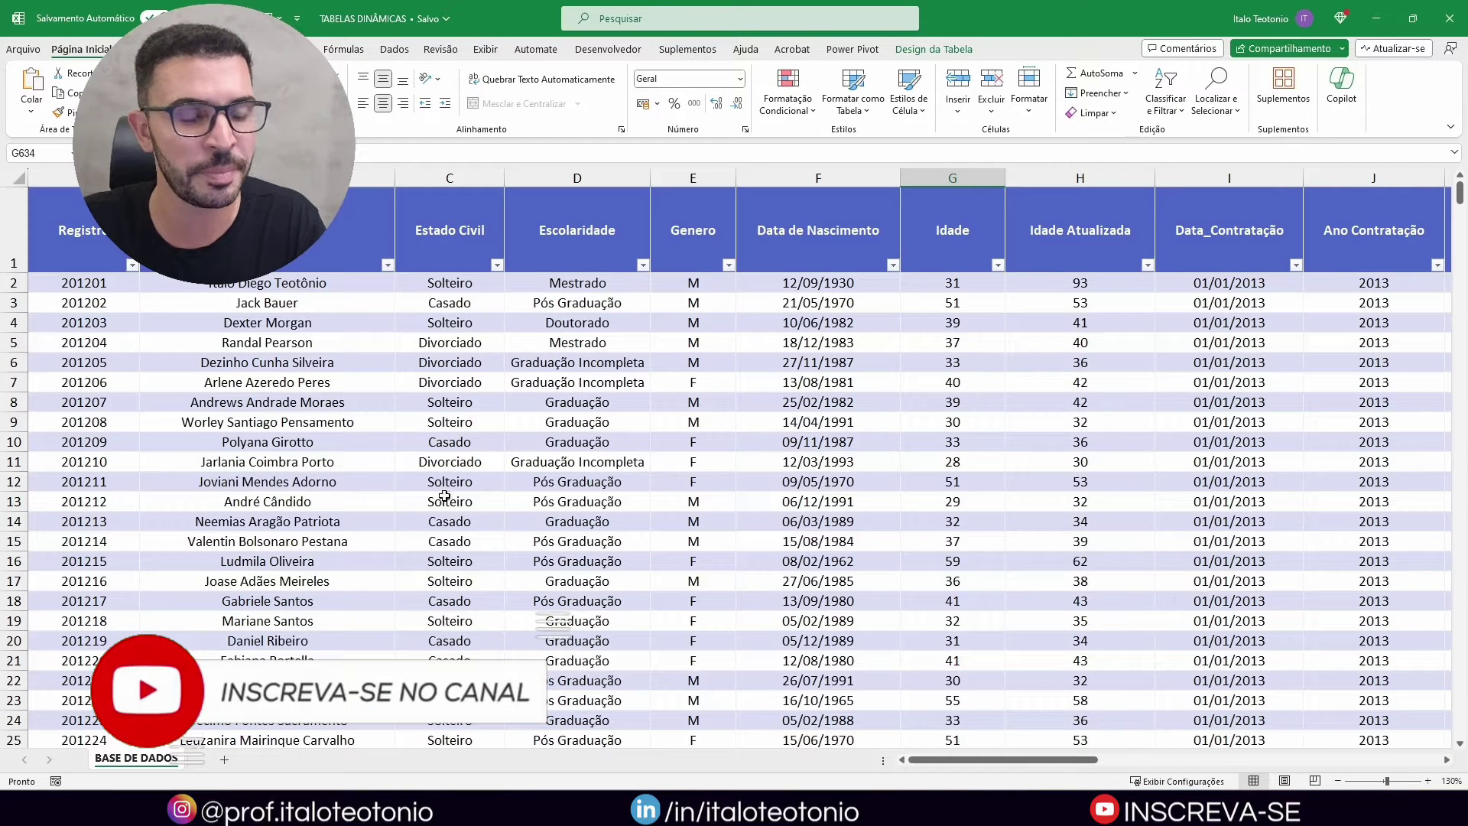
pyautogui.click(410, 468)
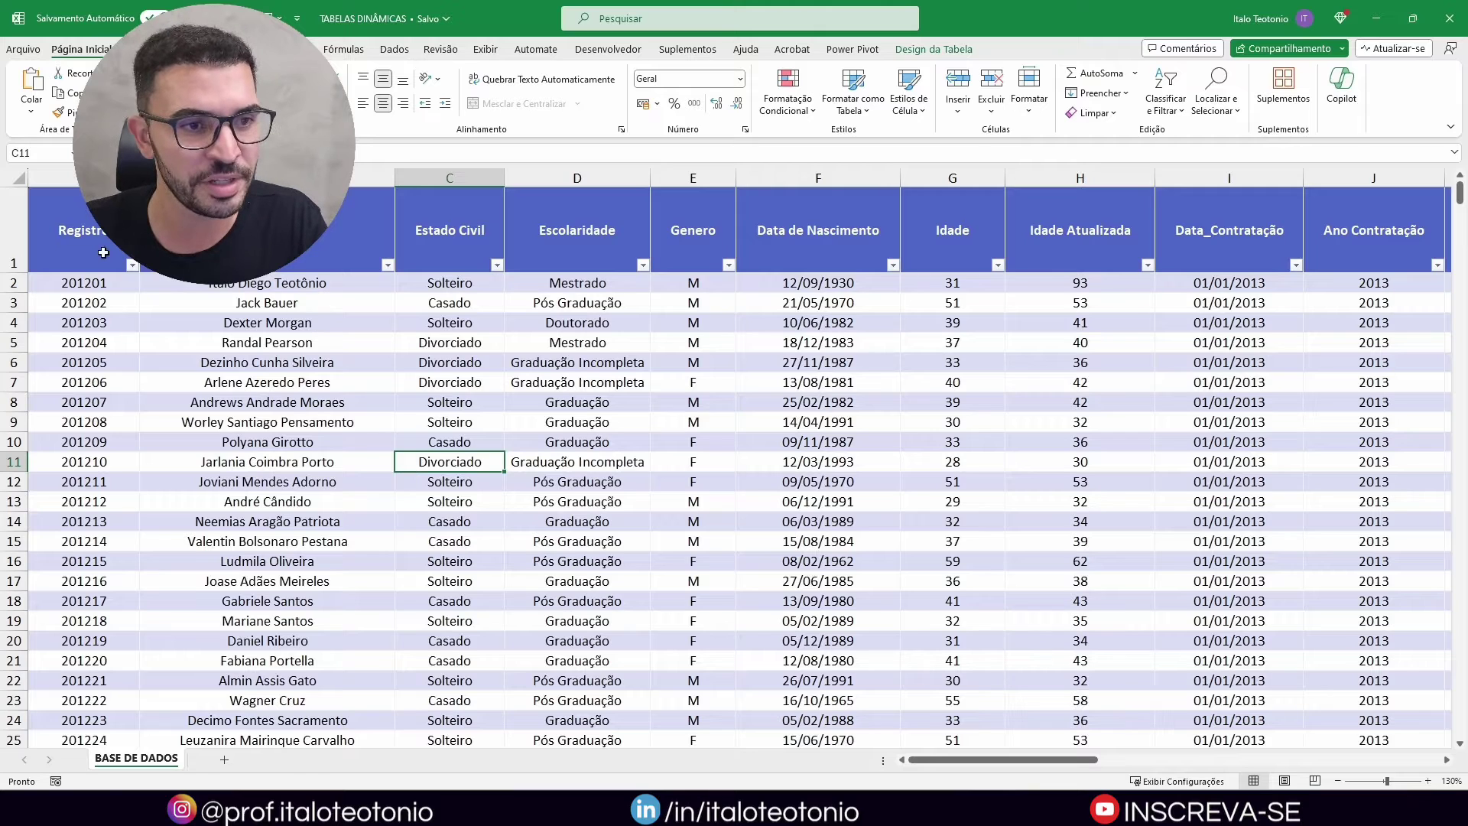
# Examine the employee table's column headers from Registro through Data_Contratação.
pyautogui.hotkey('ctrl', 'Home')
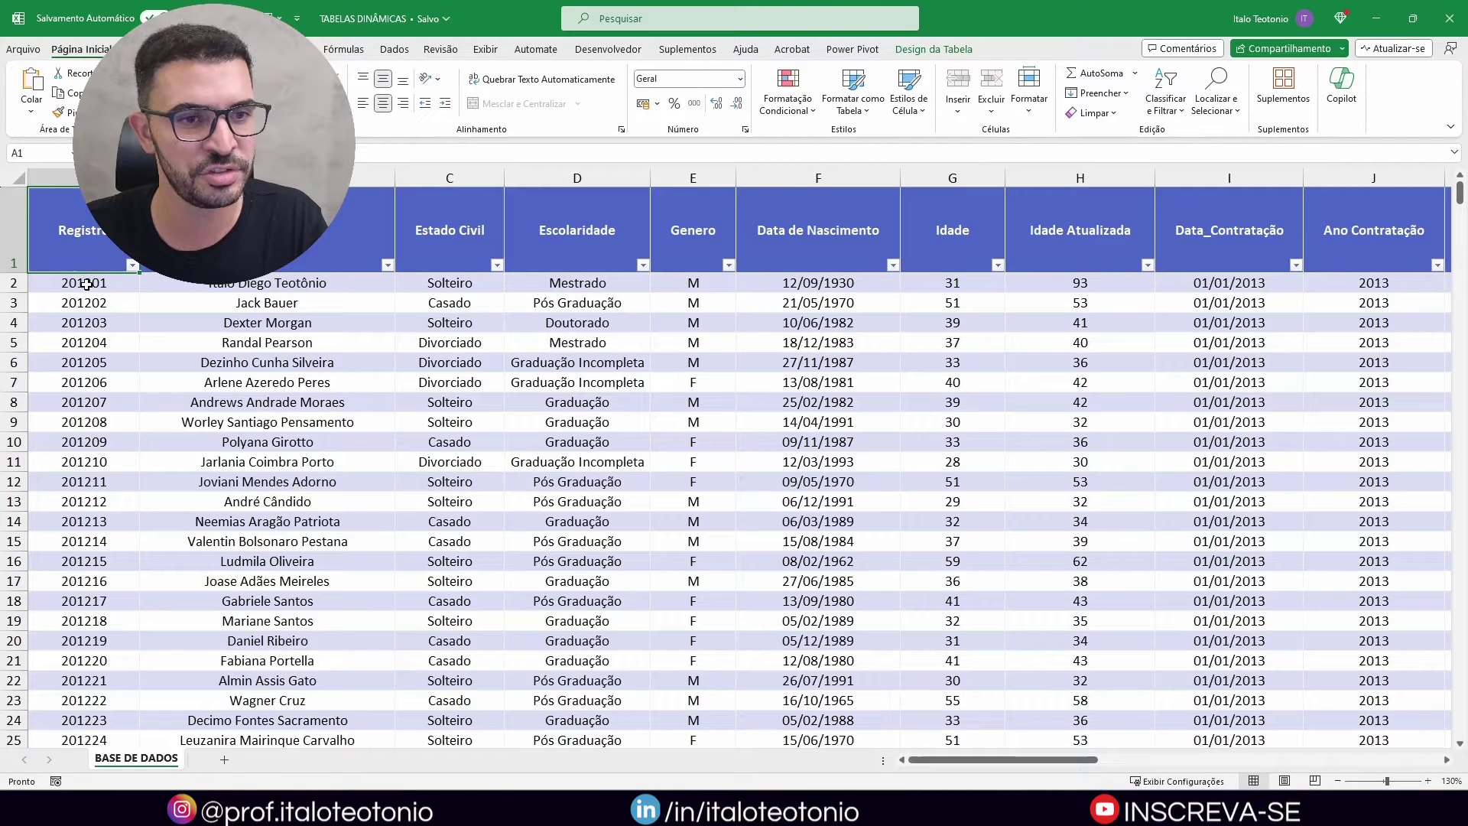
pyautogui.press('Right')
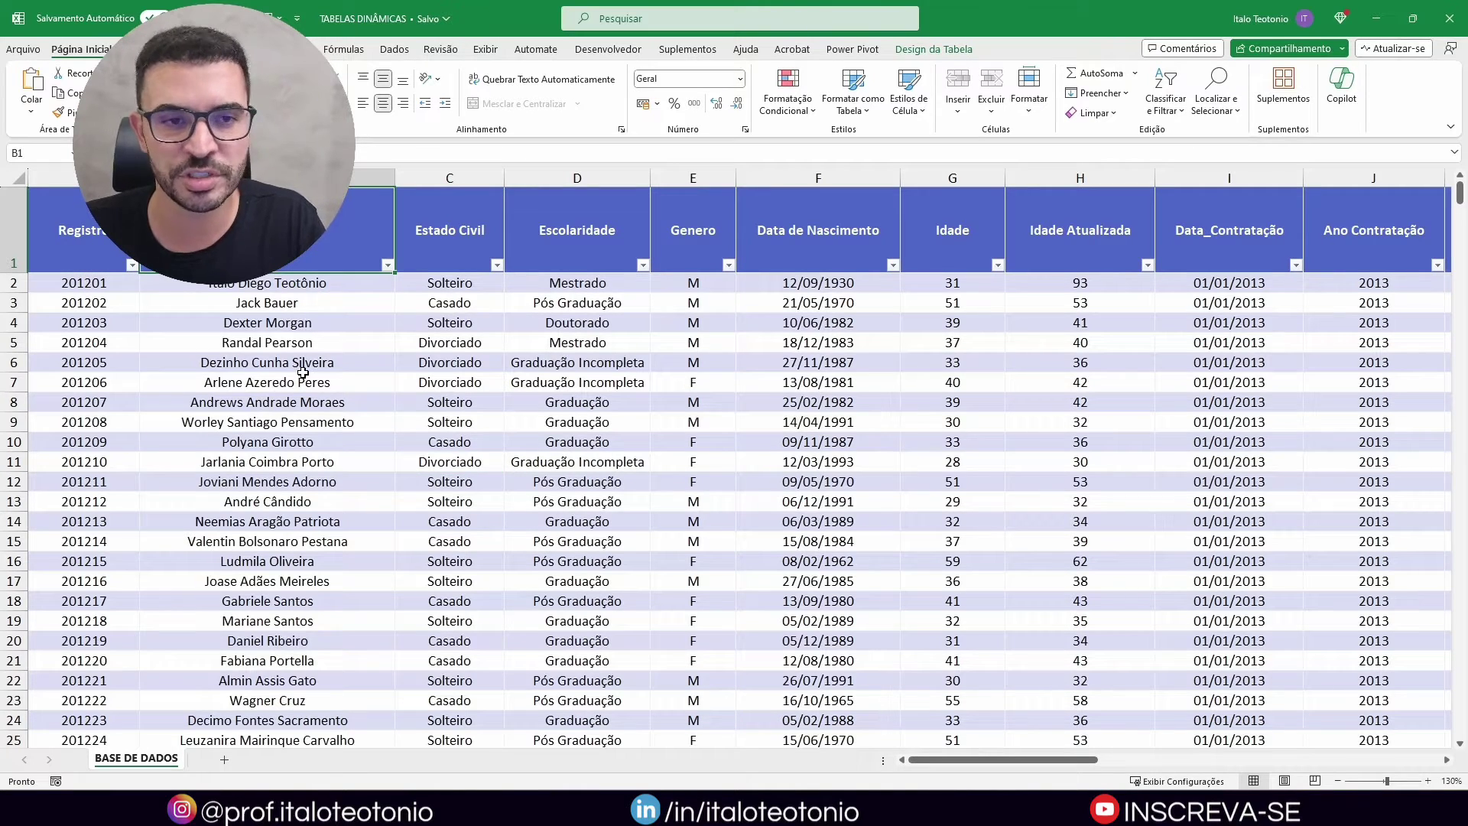
pyautogui.click(461, 228)
pyautogui.click(621, 262)
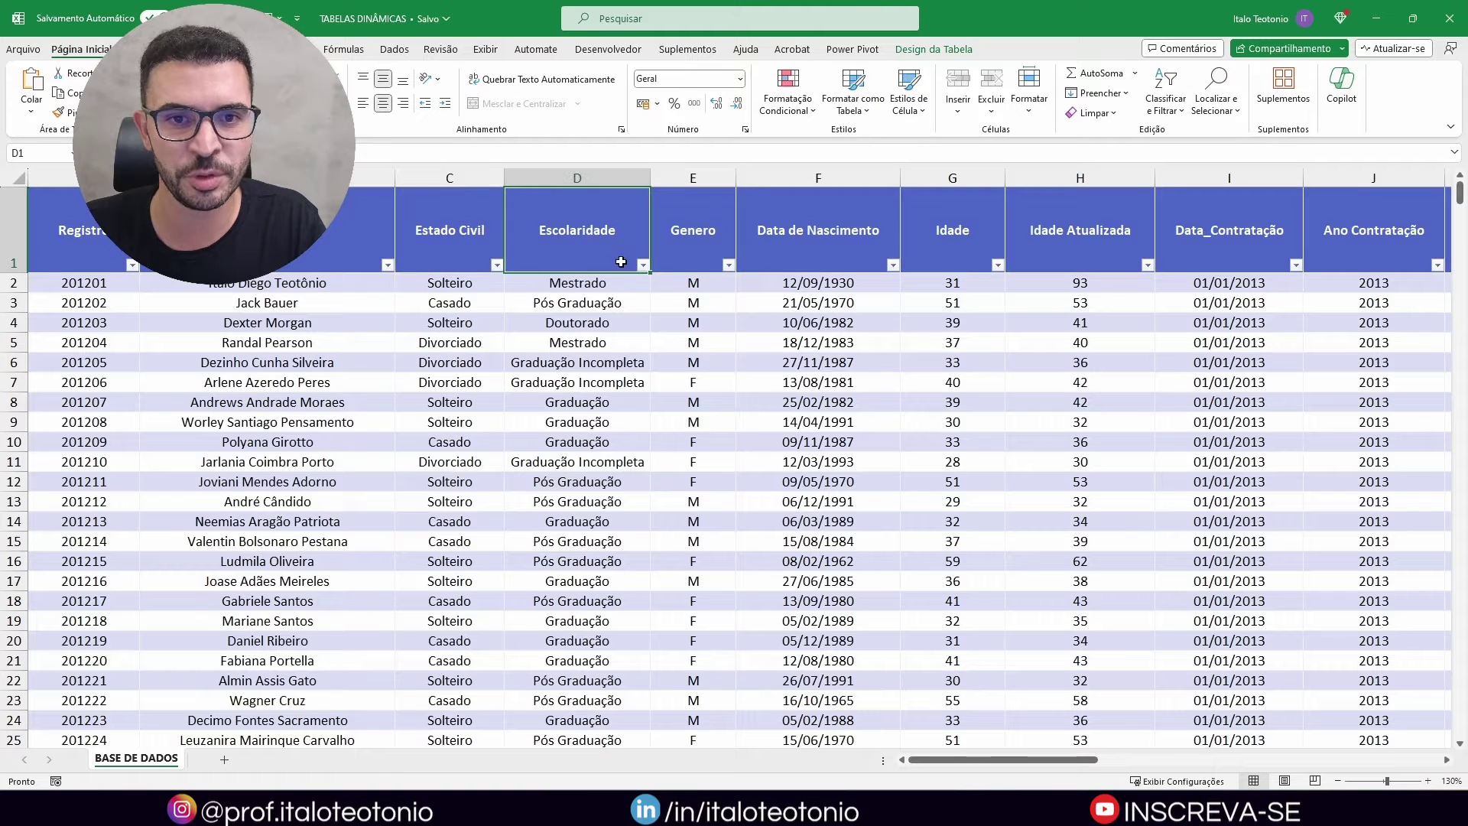
pyautogui.click(704, 235)
pyautogui.click(794, 229)
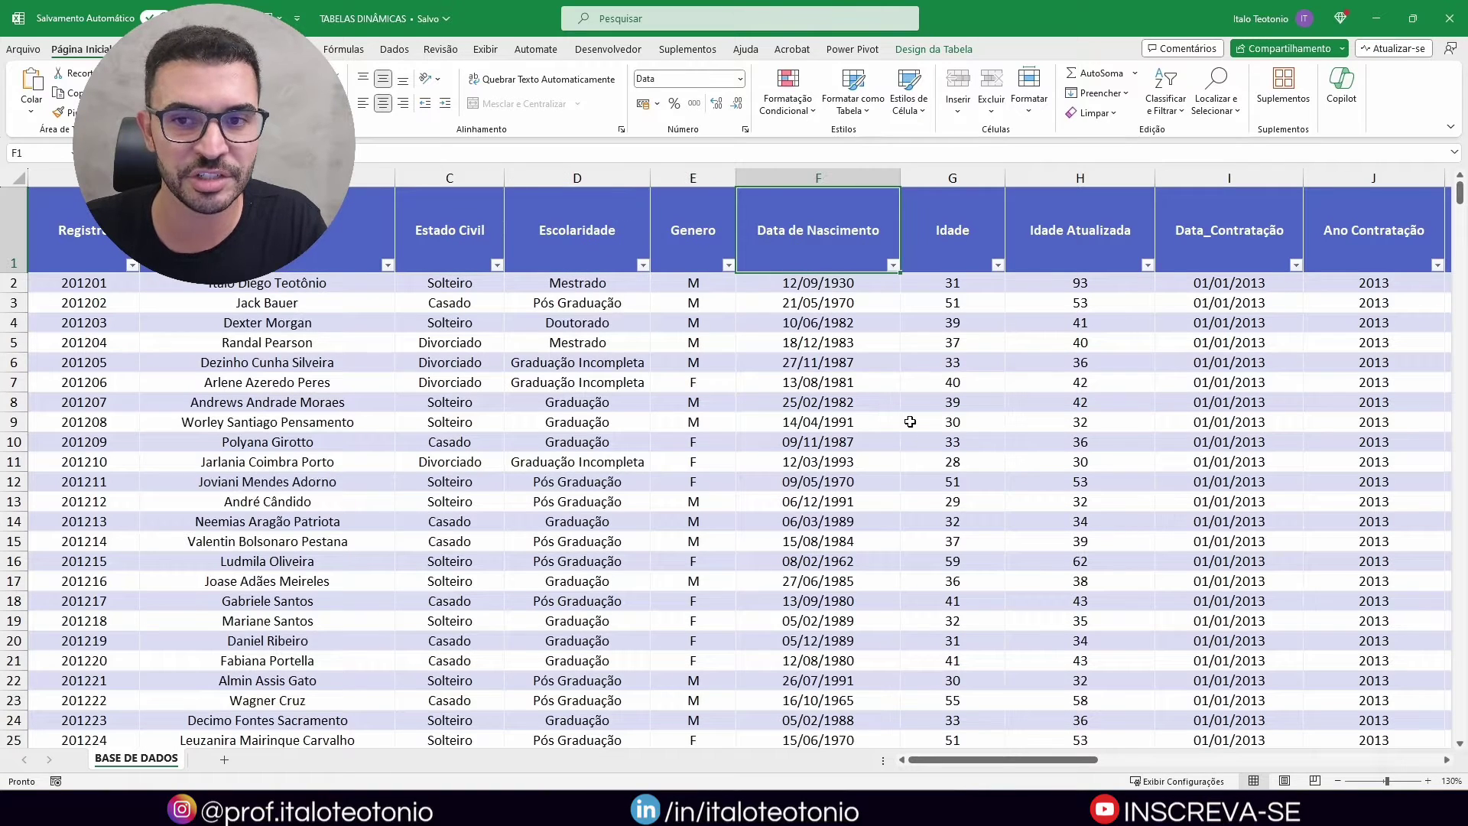
pyautogui.click(964, 250)
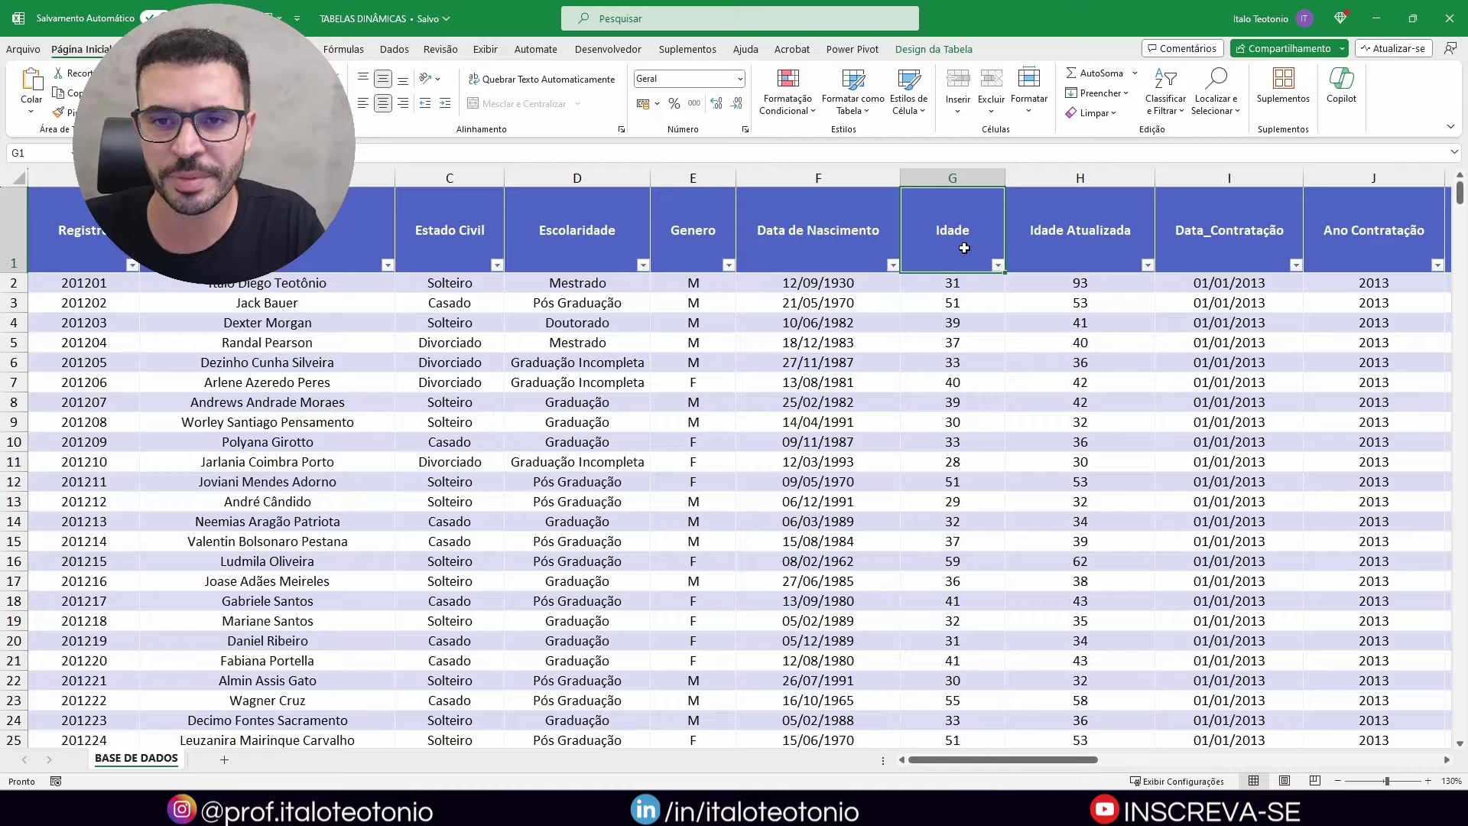
pyautogui.click(1073, 229)
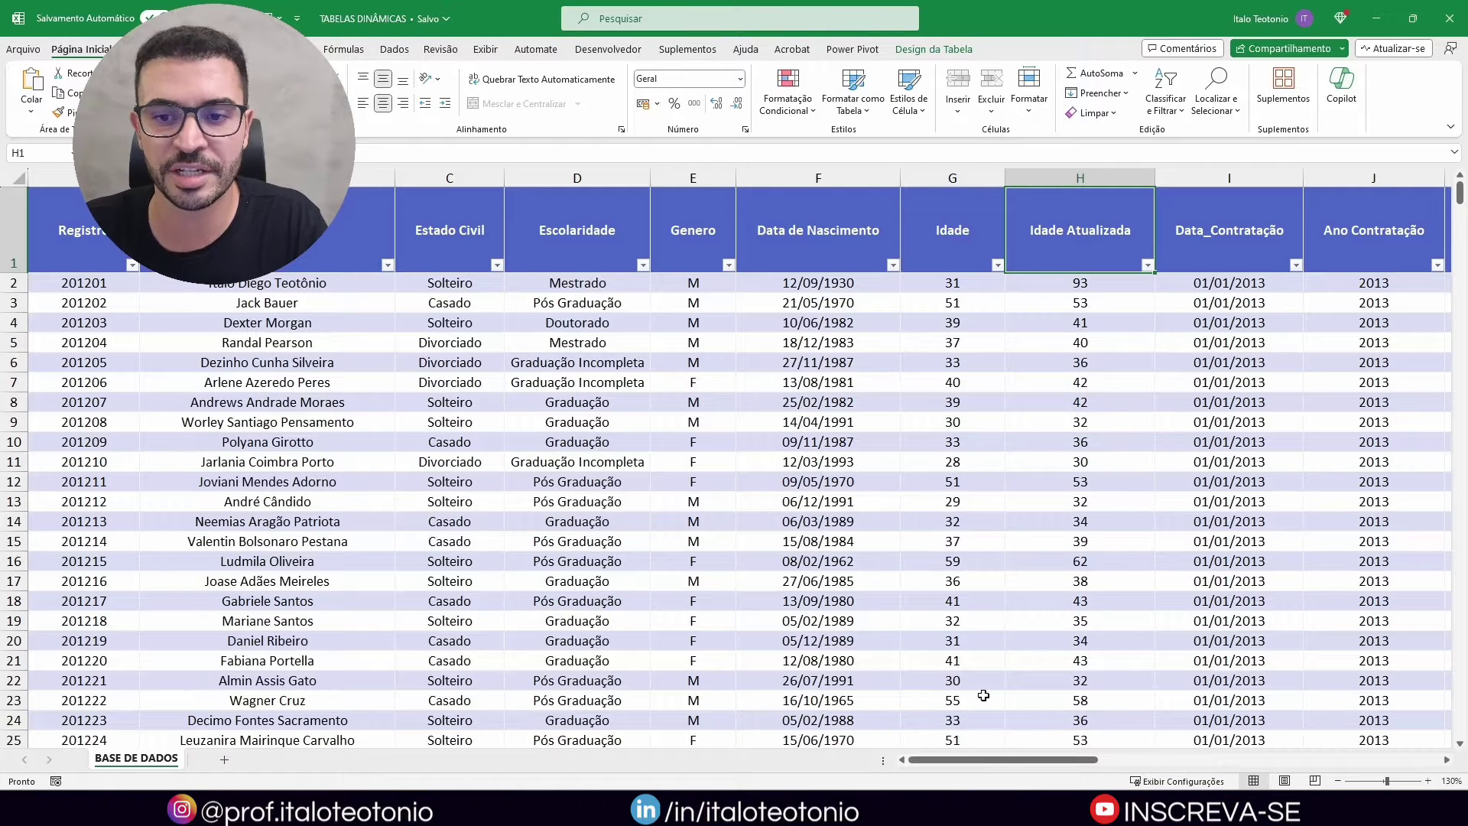
pyautogui.click(1250, 245)
# Review the table's remaining columns, covering hiring date, status, position, salary, location and yearly performance.
pyautogui.moveTo(1055, 760); pyautogui.dragTo(1177, 731)
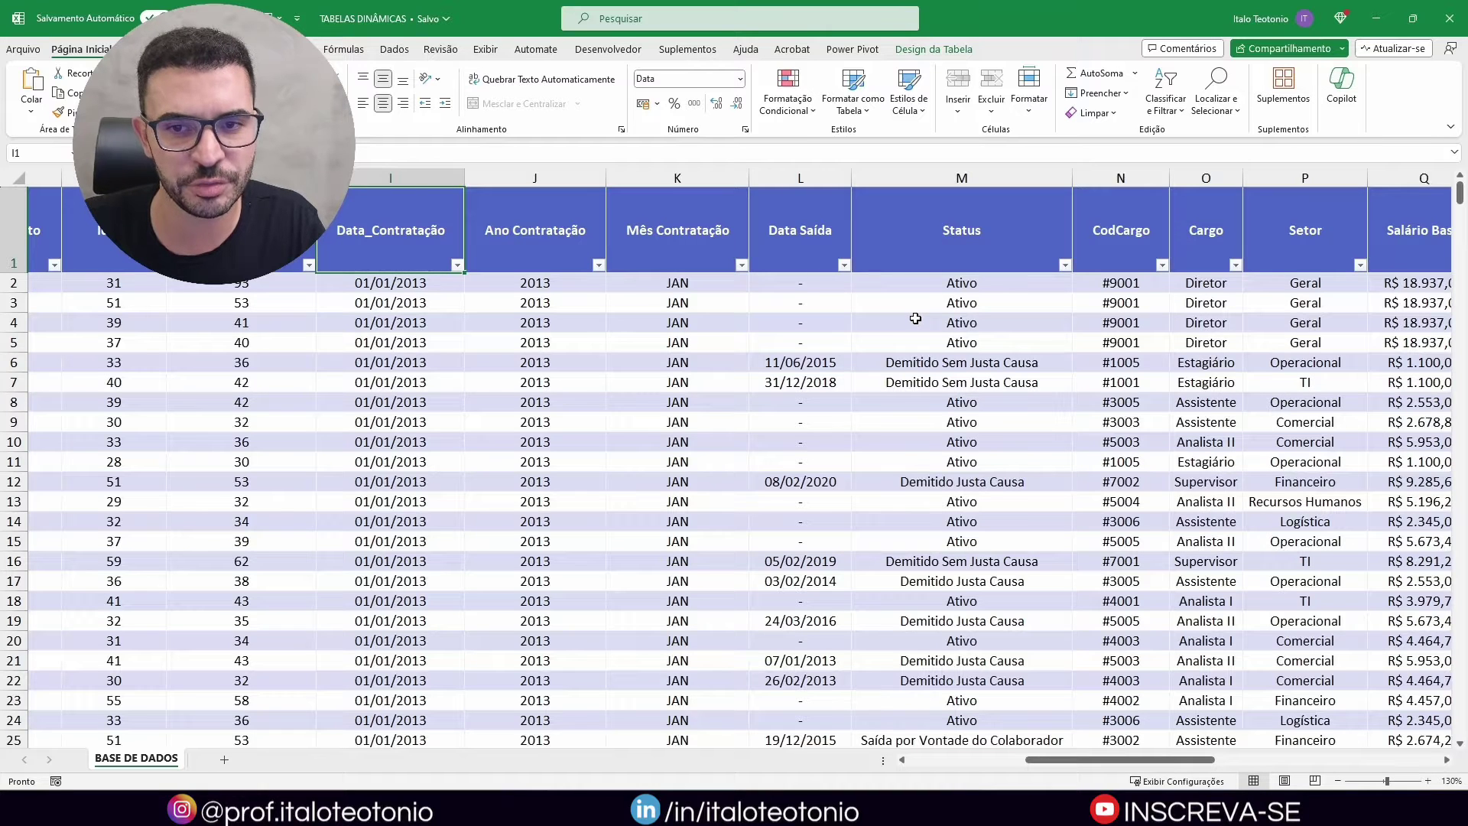
pyautogui.click(908, 365)
pyautogui.moveTo(1086, 757); pyautogui.dragTo(1161, 757)
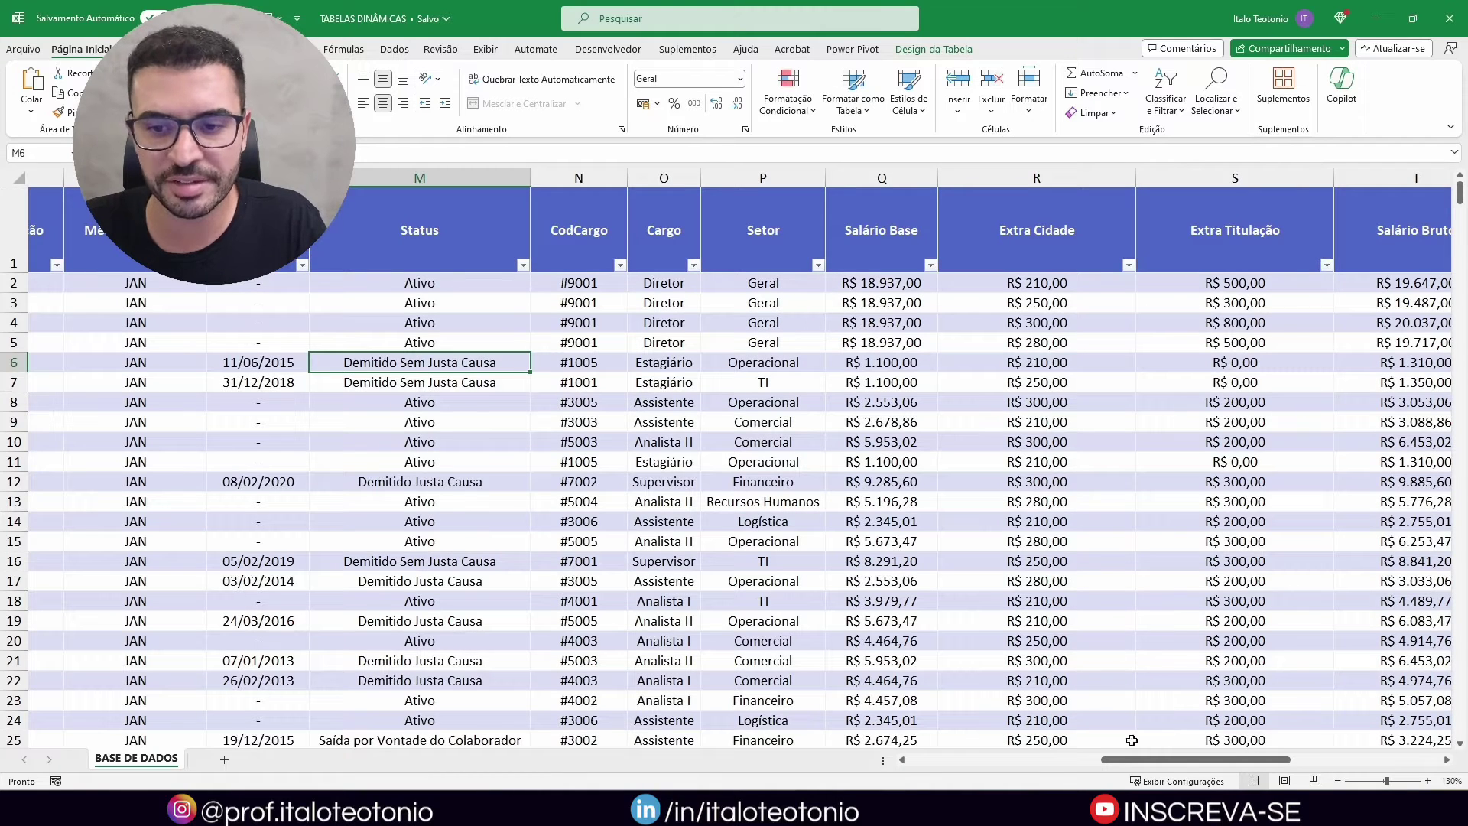
pyautogui.moveTo(1139, 761); pyautogui.dragTo(1204, 761)
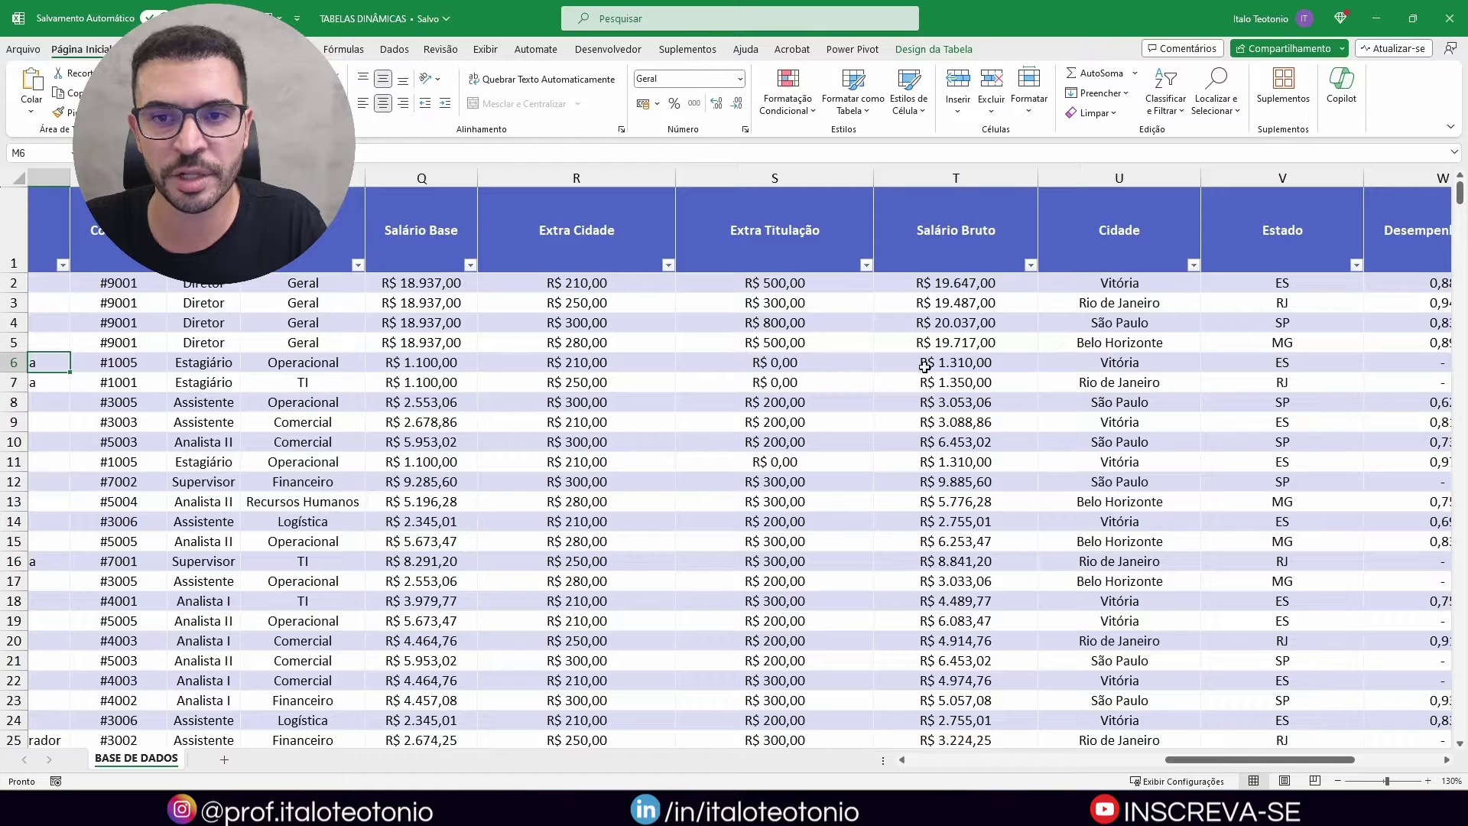
pyautogui.moveTo(1205, 761); pyautogui.dragTo(1262, 763)
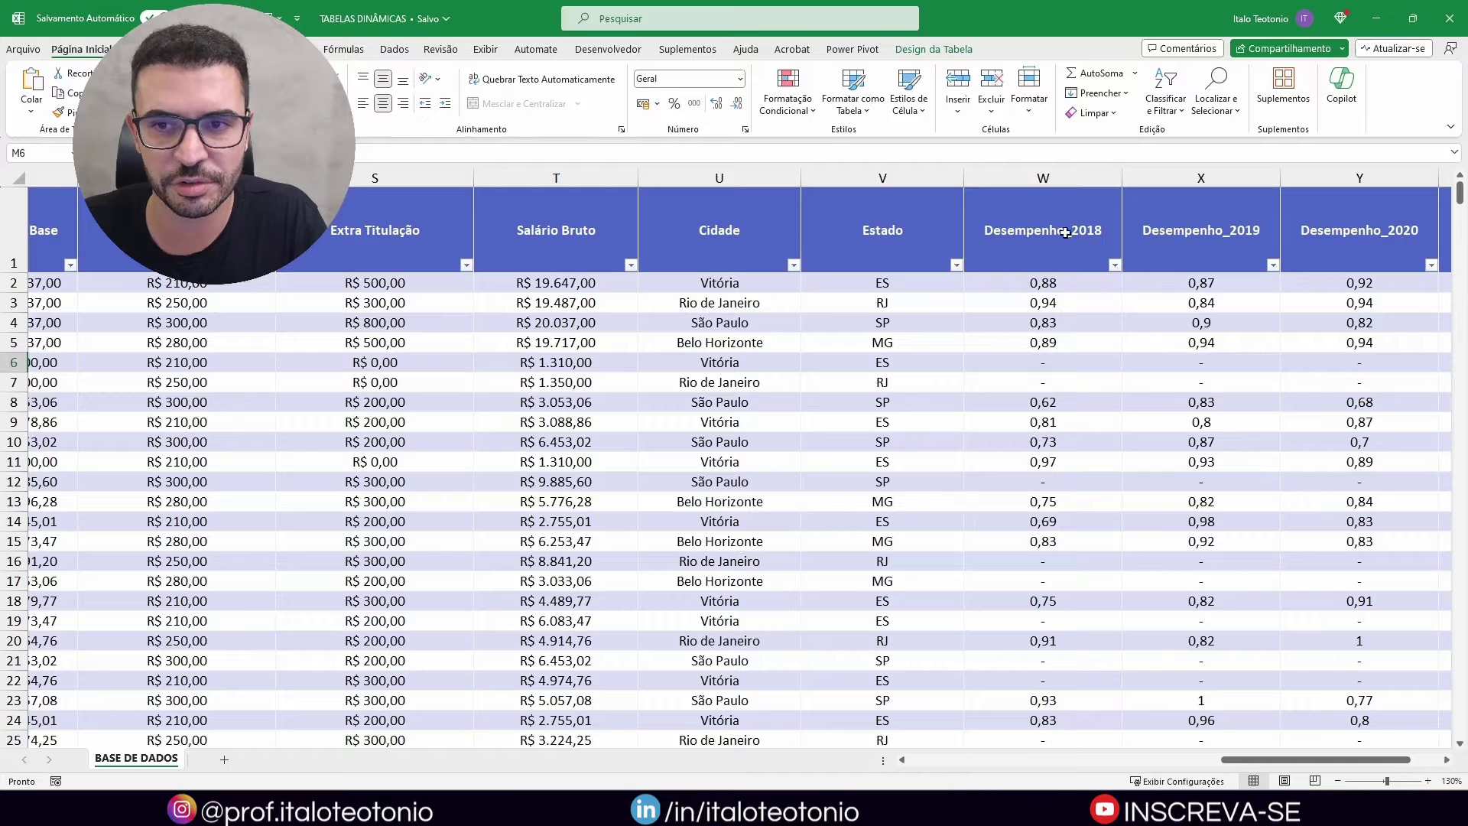
pyautogui.moveTo(1275, 768); pyautogui.dragTo(1235, 764)
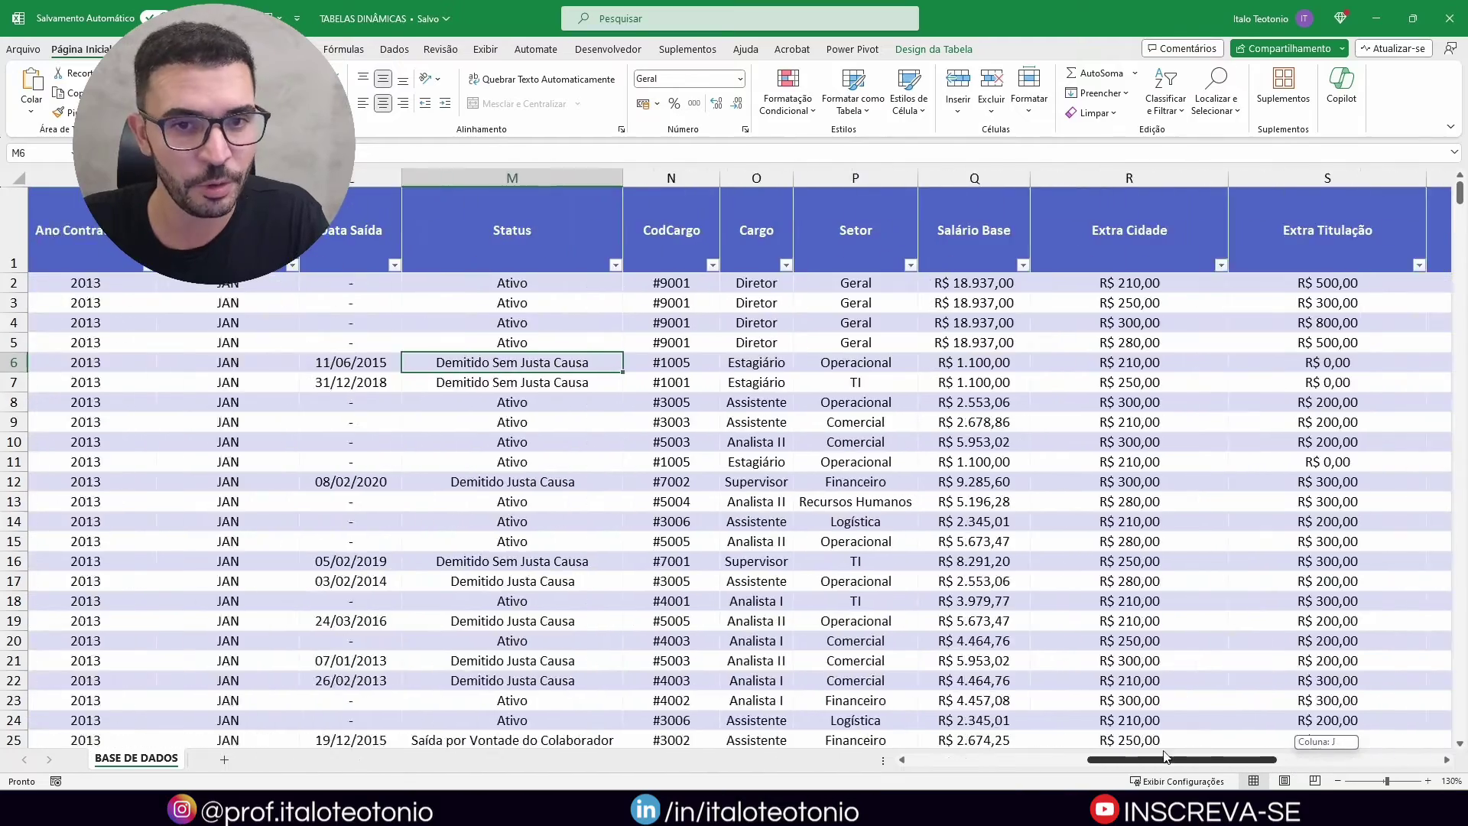
# Reopen the Copilot pane and select cells H2 to H19 in the Idade Atualizada column.
pyautogui.click(1344, 99)
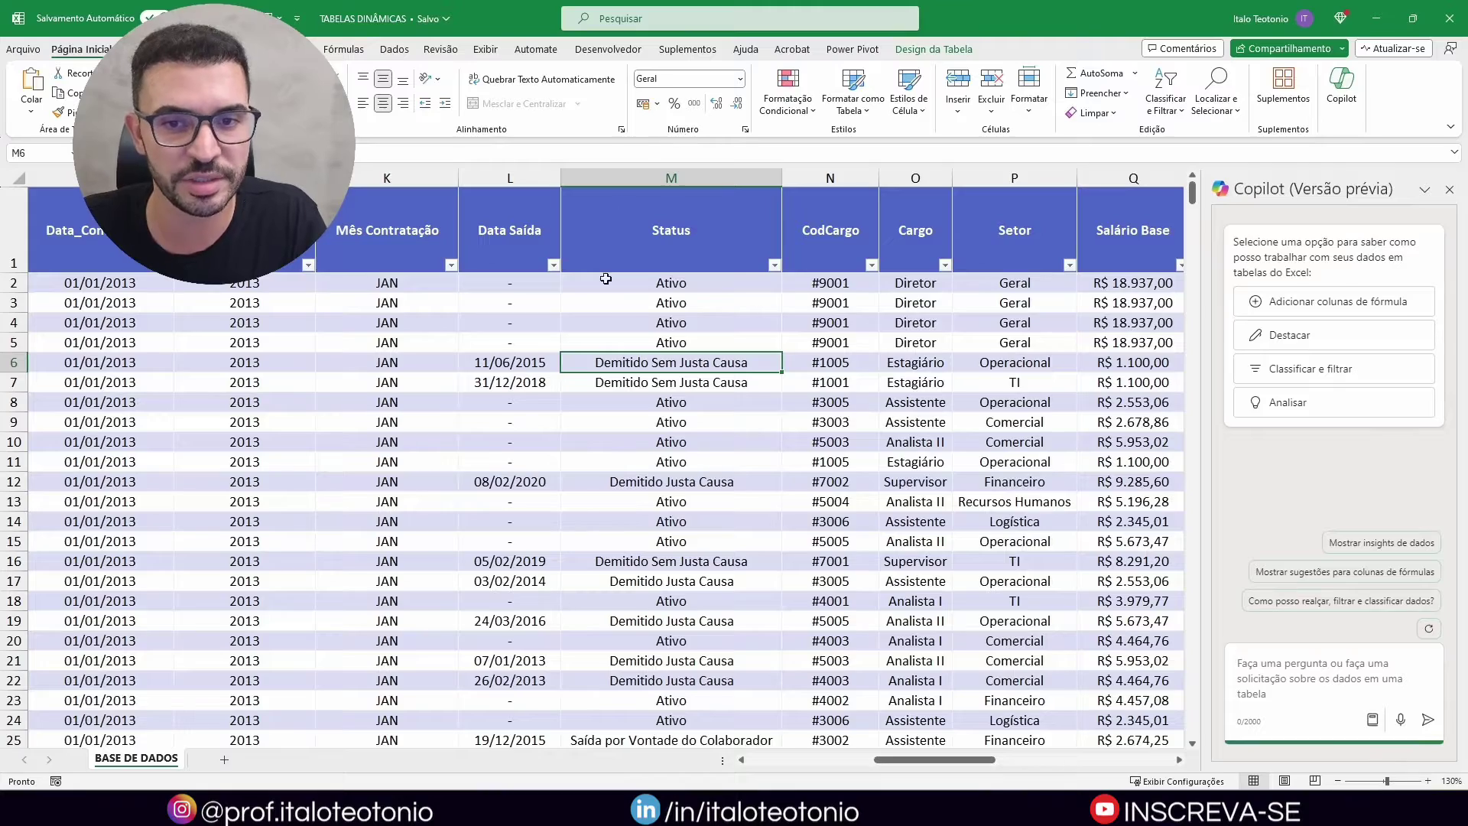
pyautogui.moveTo(933, 762); pyautogui.dragTo(828, 760)
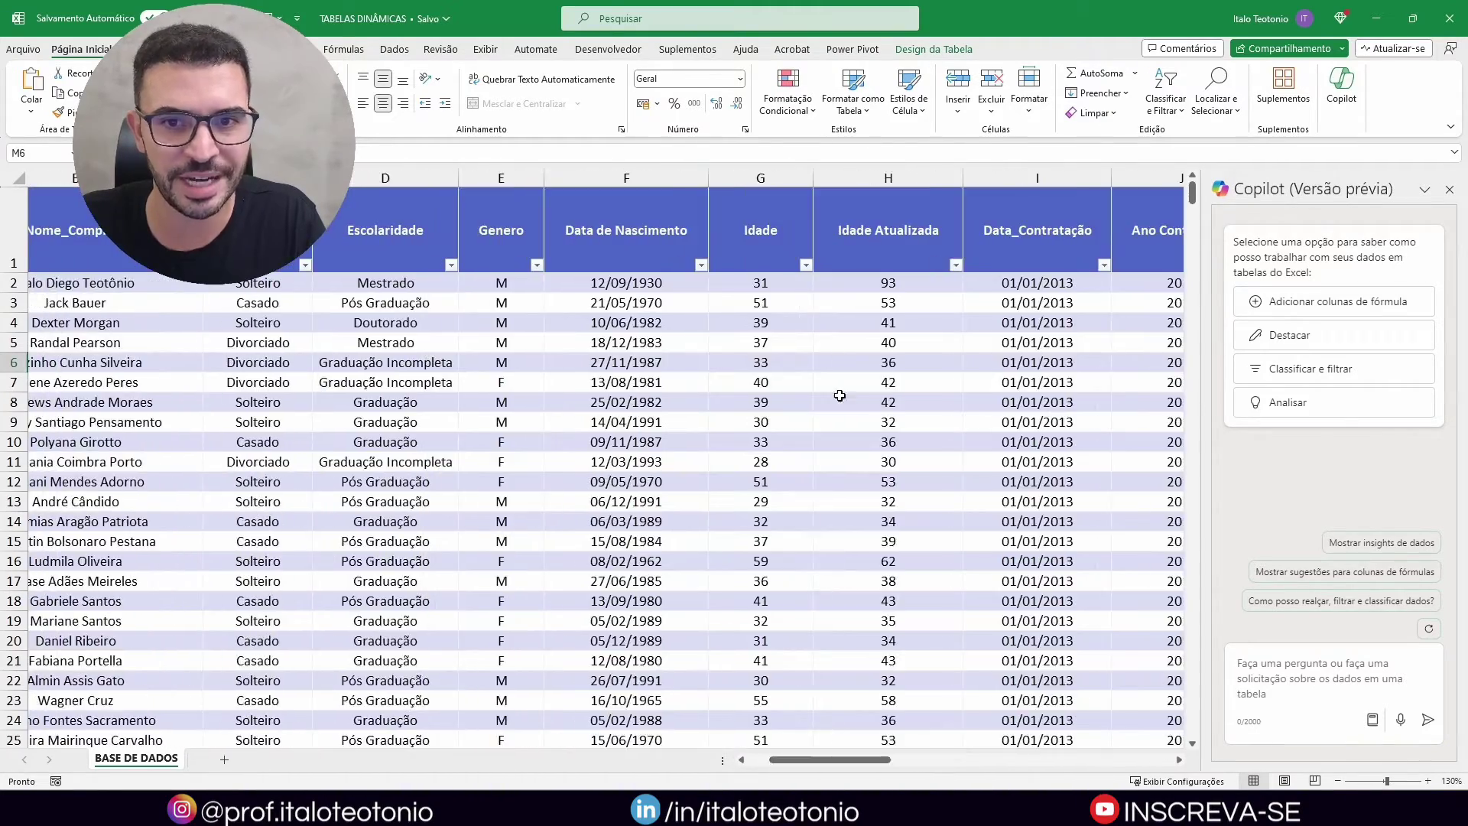
pyautogui.click(867, 229)
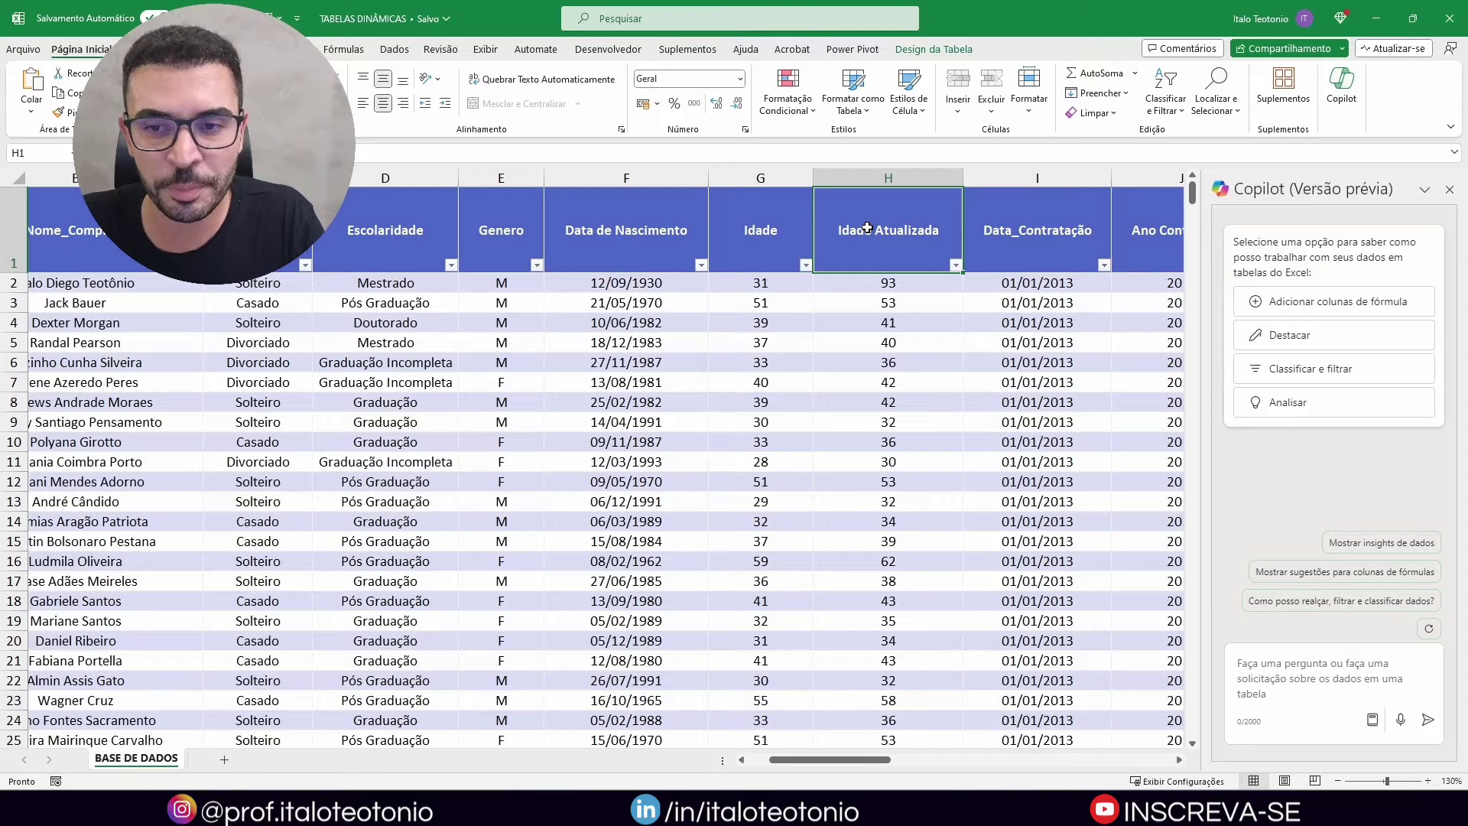
pyautogui.moveTo(869, 285); pyautogui.dragTo(876, 621)
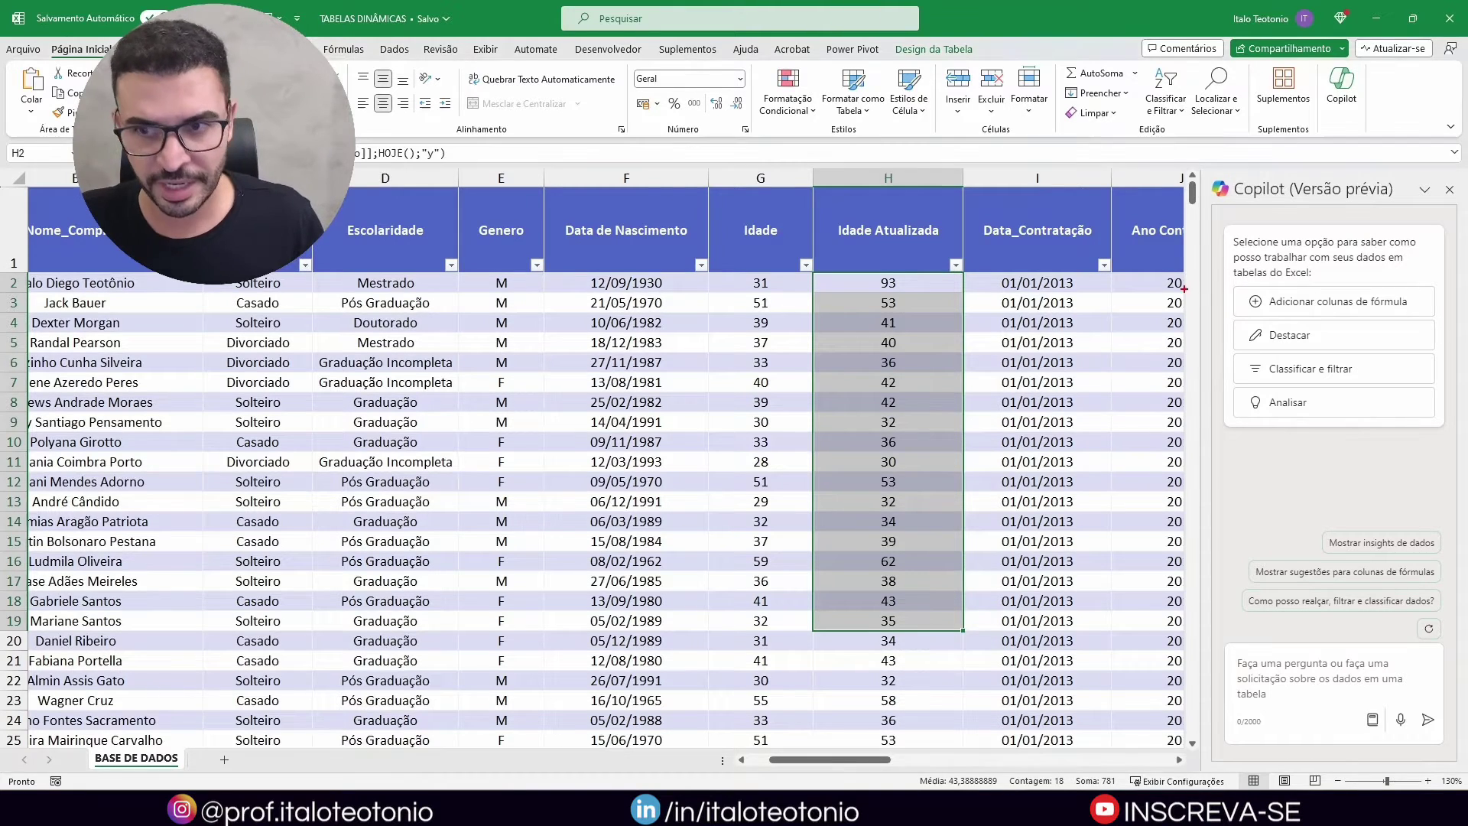
pyautogui.moveTo(1216, 181)
pyautogui.mouseDown()
pyautogui.moveTo(1248, 268)
pyautogui.moveTo(1445, 486)
pyautogui.mouseUp()
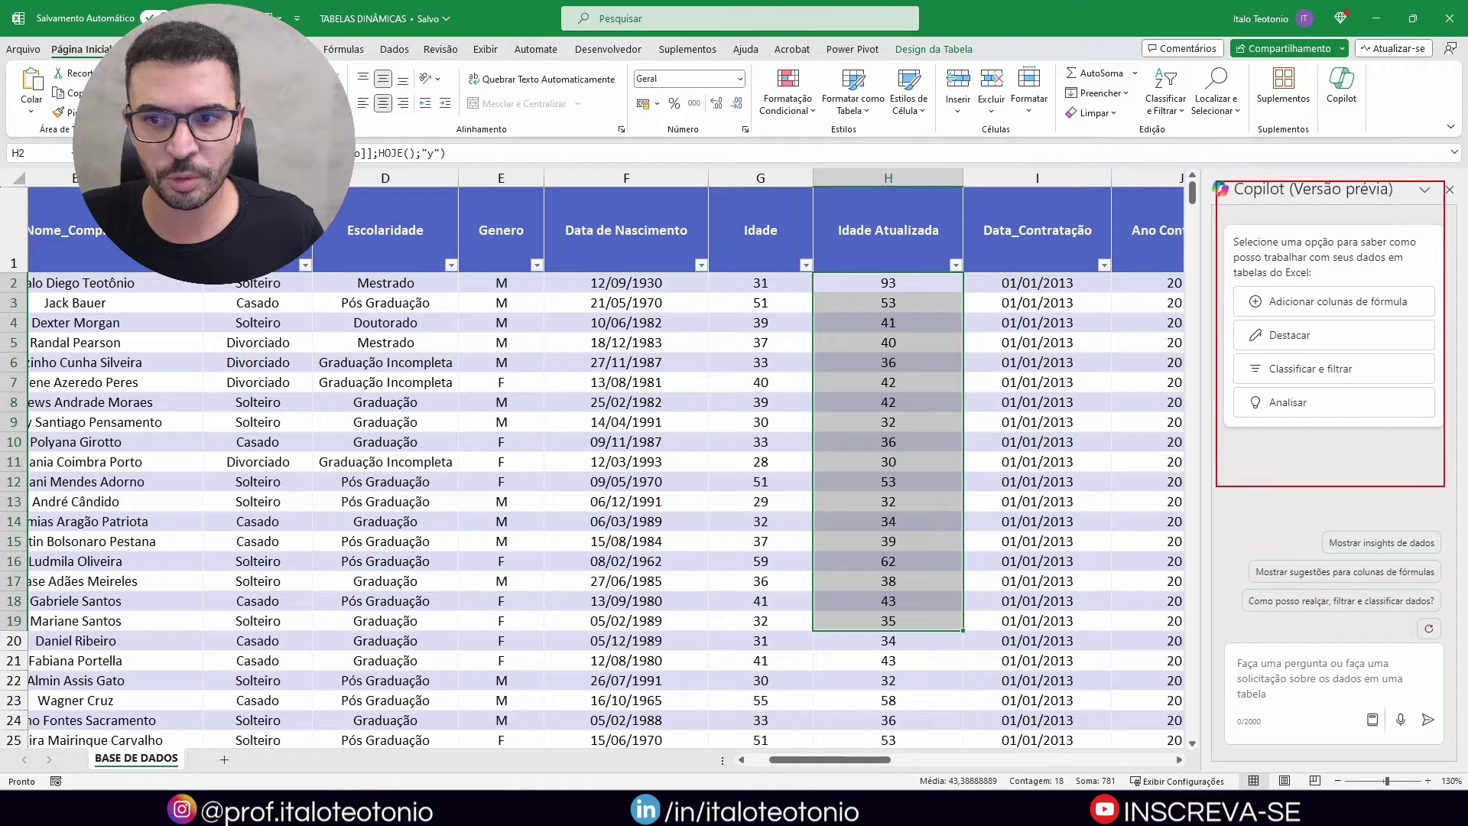
pyautogui.moveTo(1258, 419); pyautogui.dragTo(1190, 476)
pyautogui.moveTo(1236, 361); pyautogui.dragTo(1170, 392)
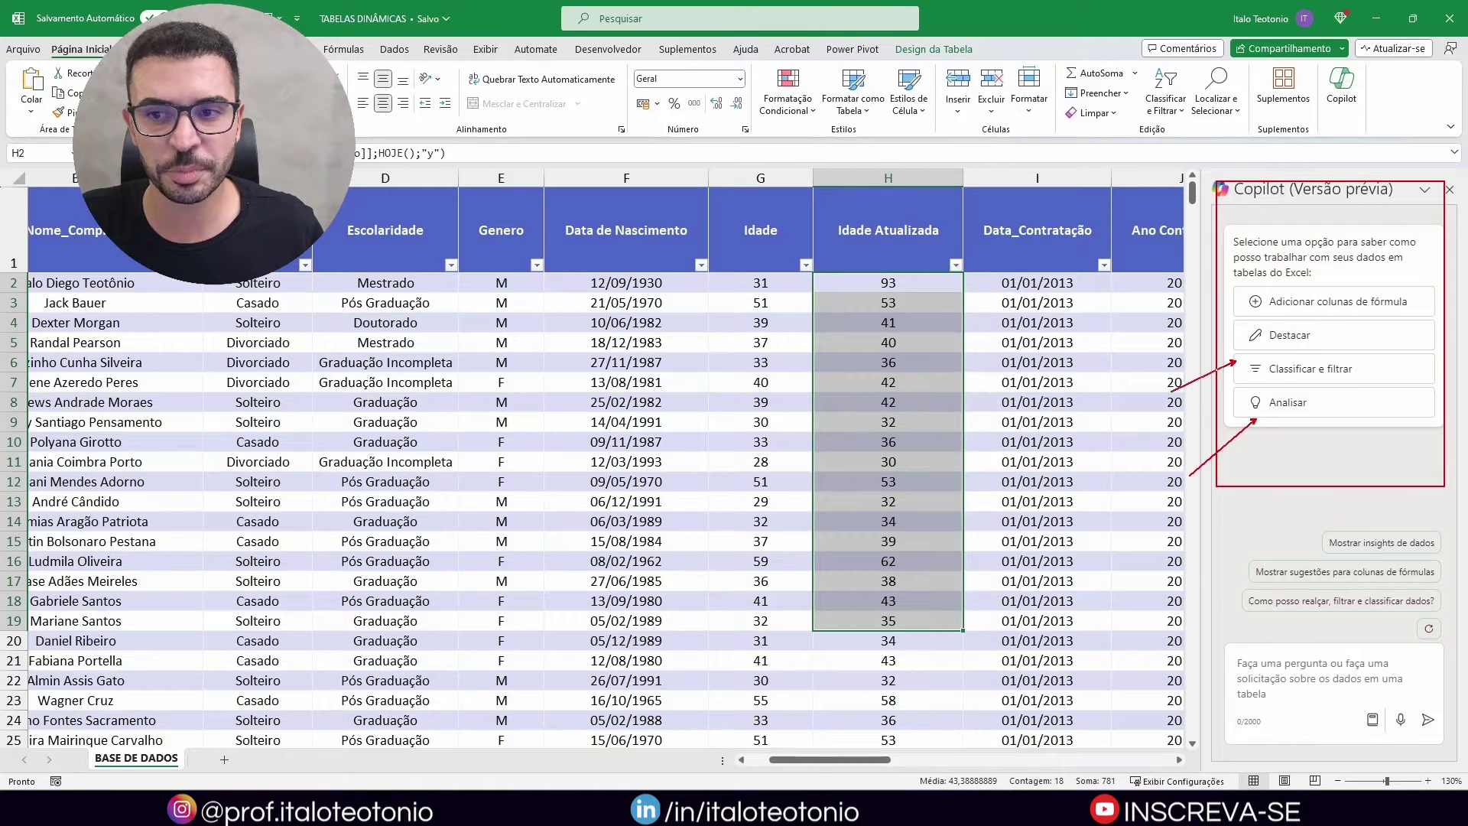
pyautogui.moveTo(1234, 330); pyautogui.dragTo(1138, 358)
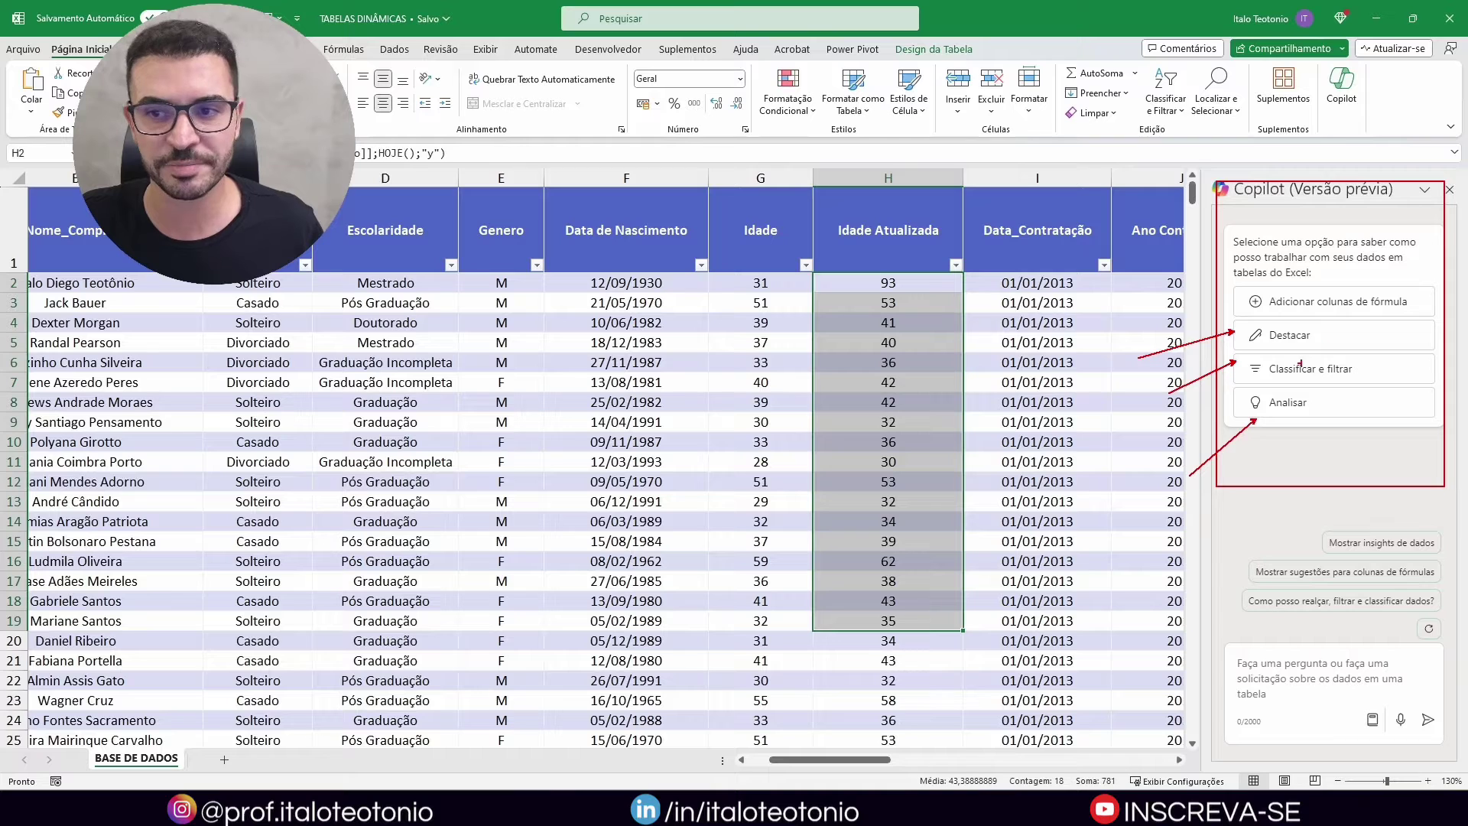
pyautogui.moveTo(1314, 335); pyautogui.dragTo(1435, 312)
pyautogui.moveTo(1363, 371); pyautogui.dragTo(1454, 360)
pyautogui.press('Escape')
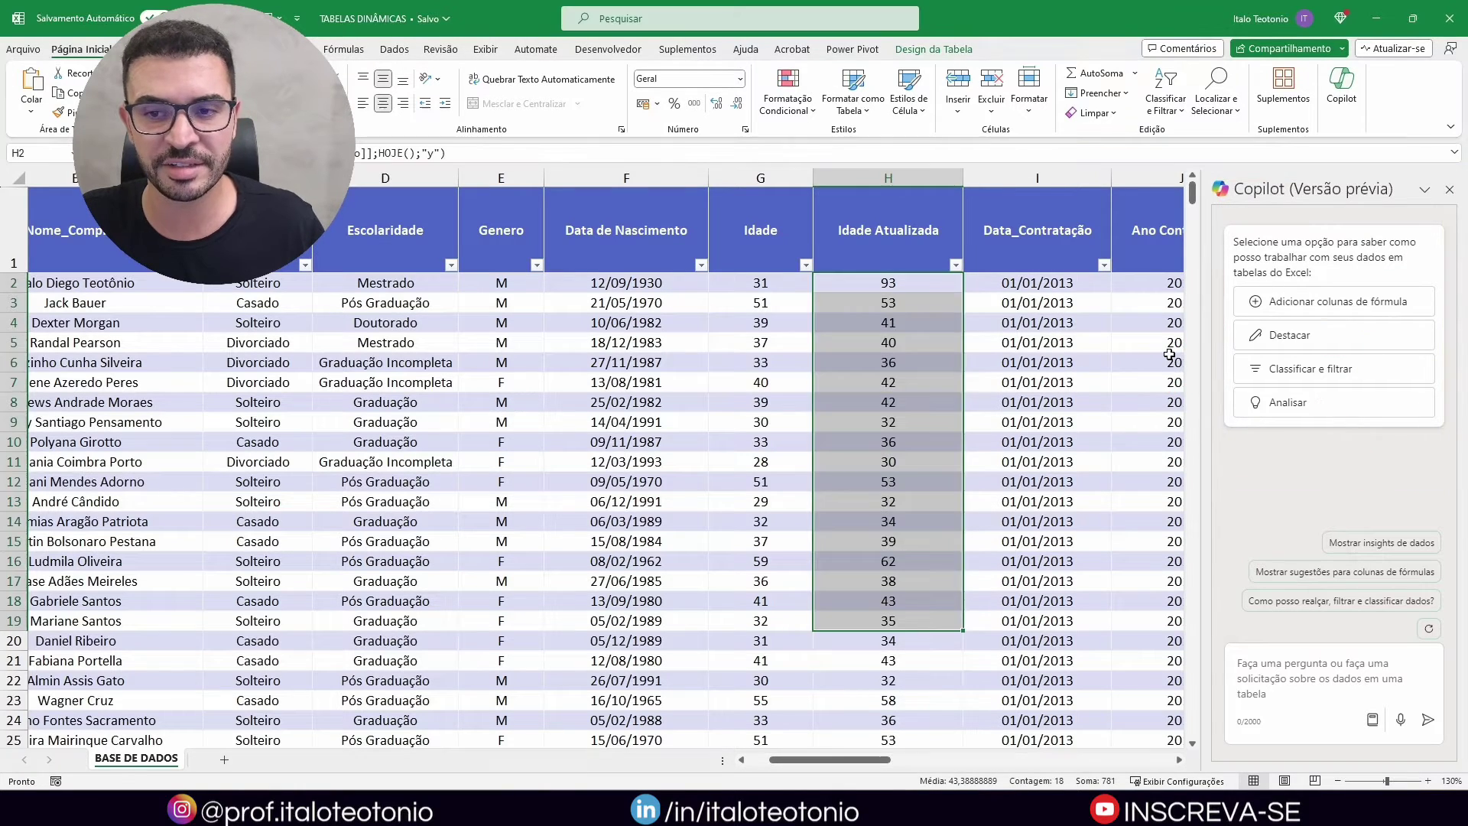
# Write the Copilot prompt "Destaque na coluna "Idade Atualizada" os valores maiores do que 60 anos, de Amarelo, utilizando o recurso de Formatação Condicional.".
pyautogui.click(1287, 675)
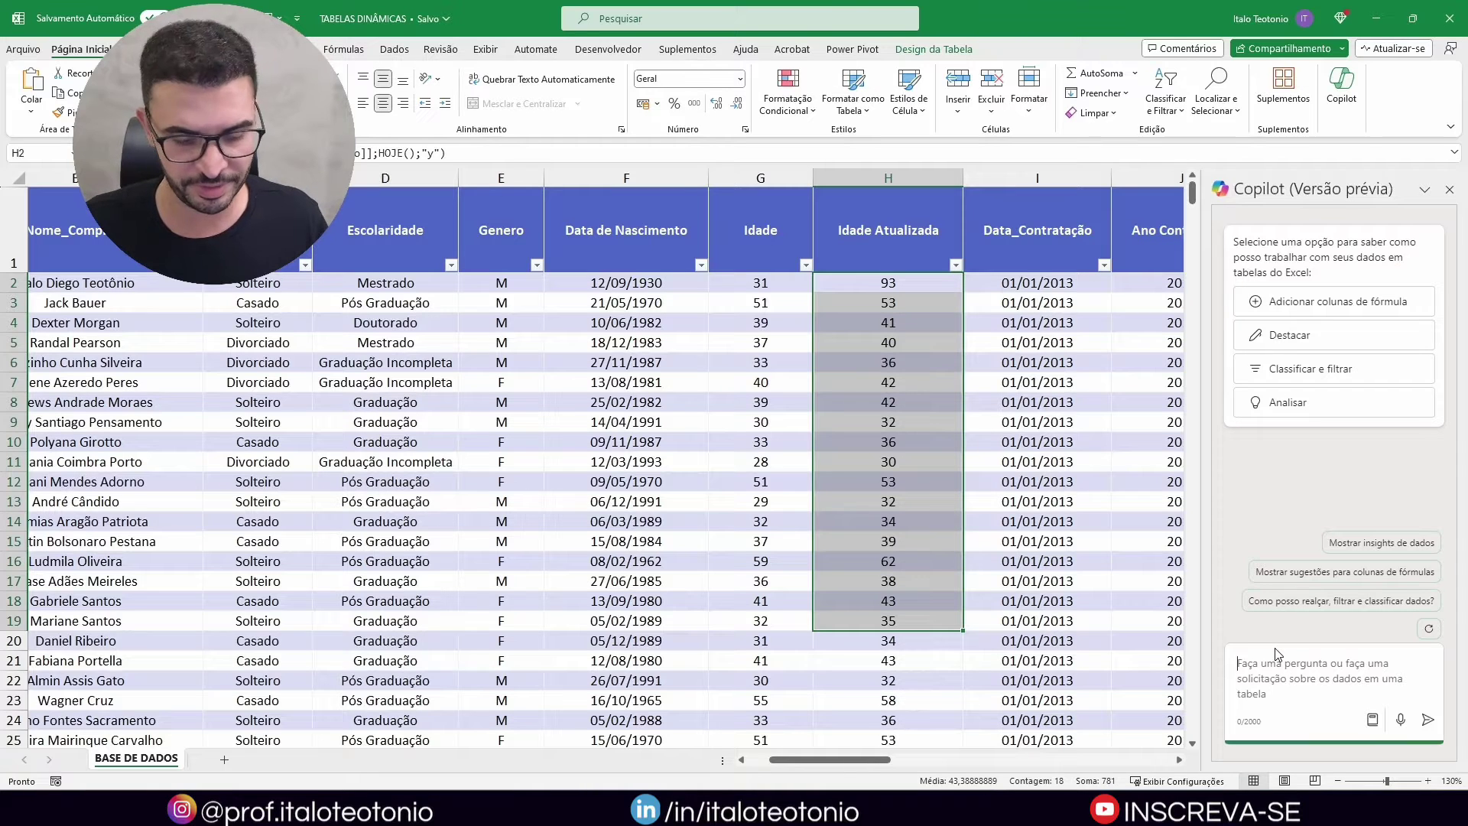
pyautogui.write('Destaque na col')
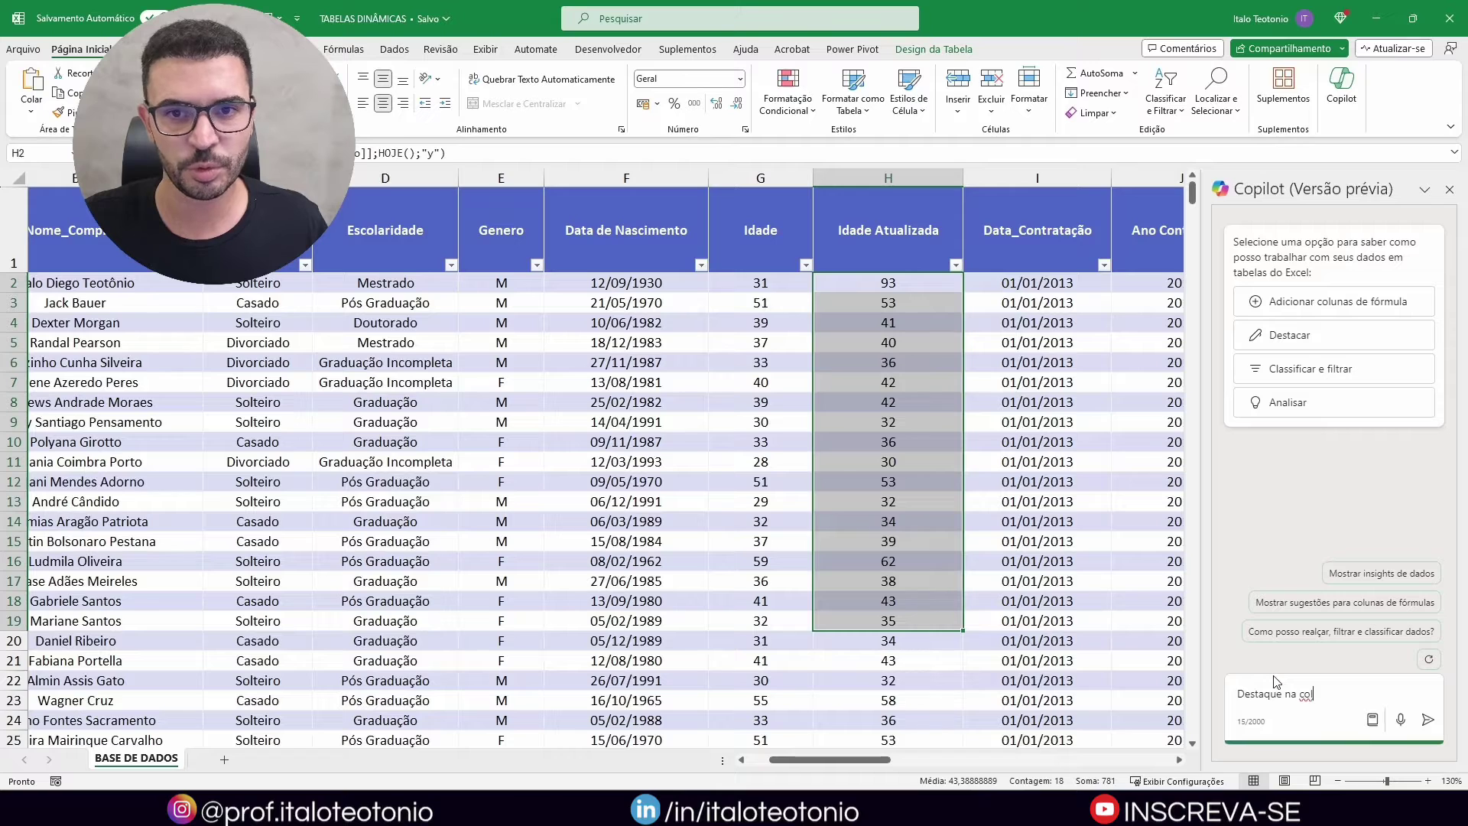
pyautogui.write('una Idade')
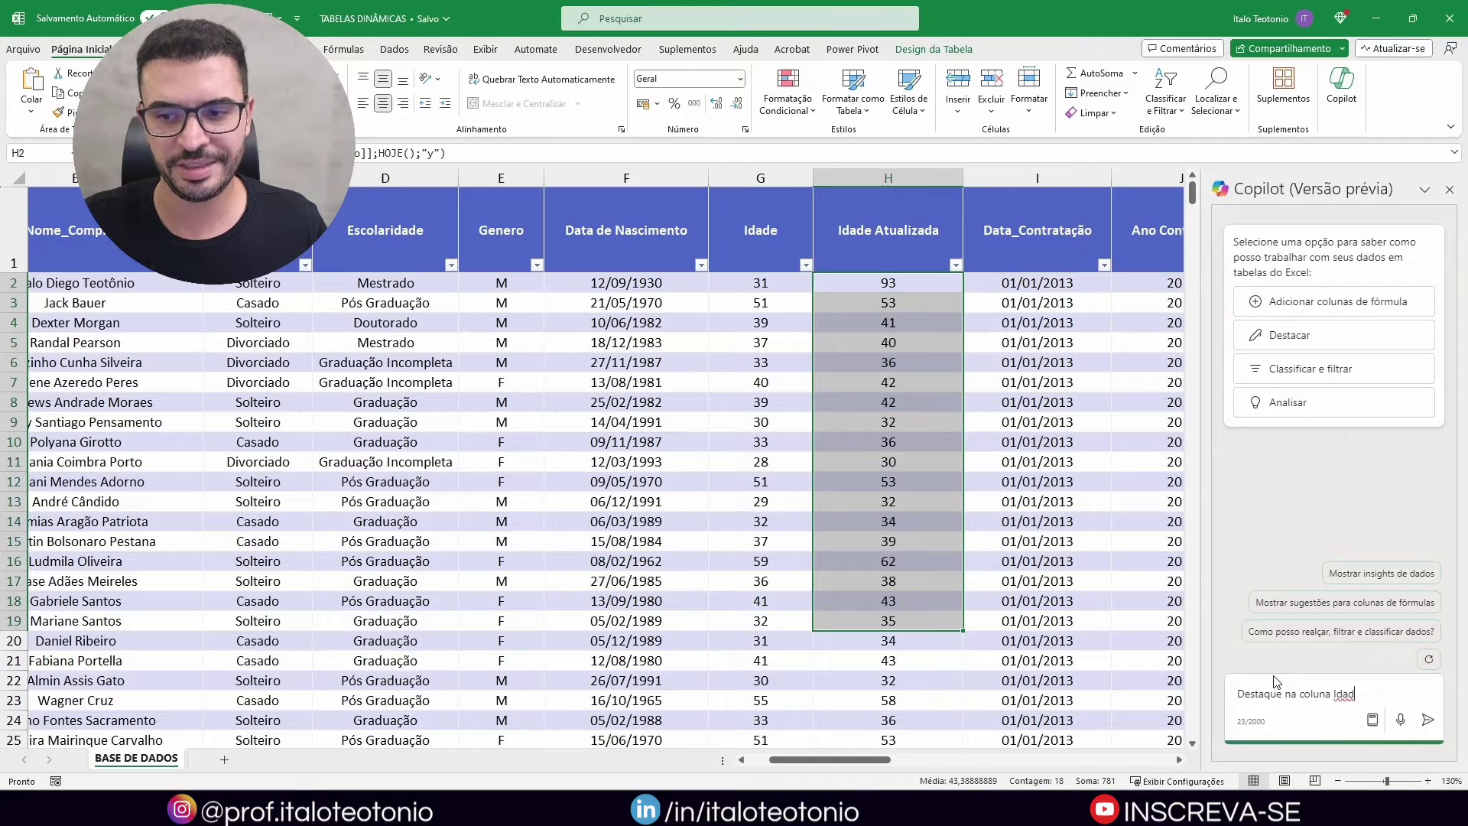
pyautogui.press('BackSpace')
pyautogui.press('BackSpace')
pyautogui.press('BackSpace')
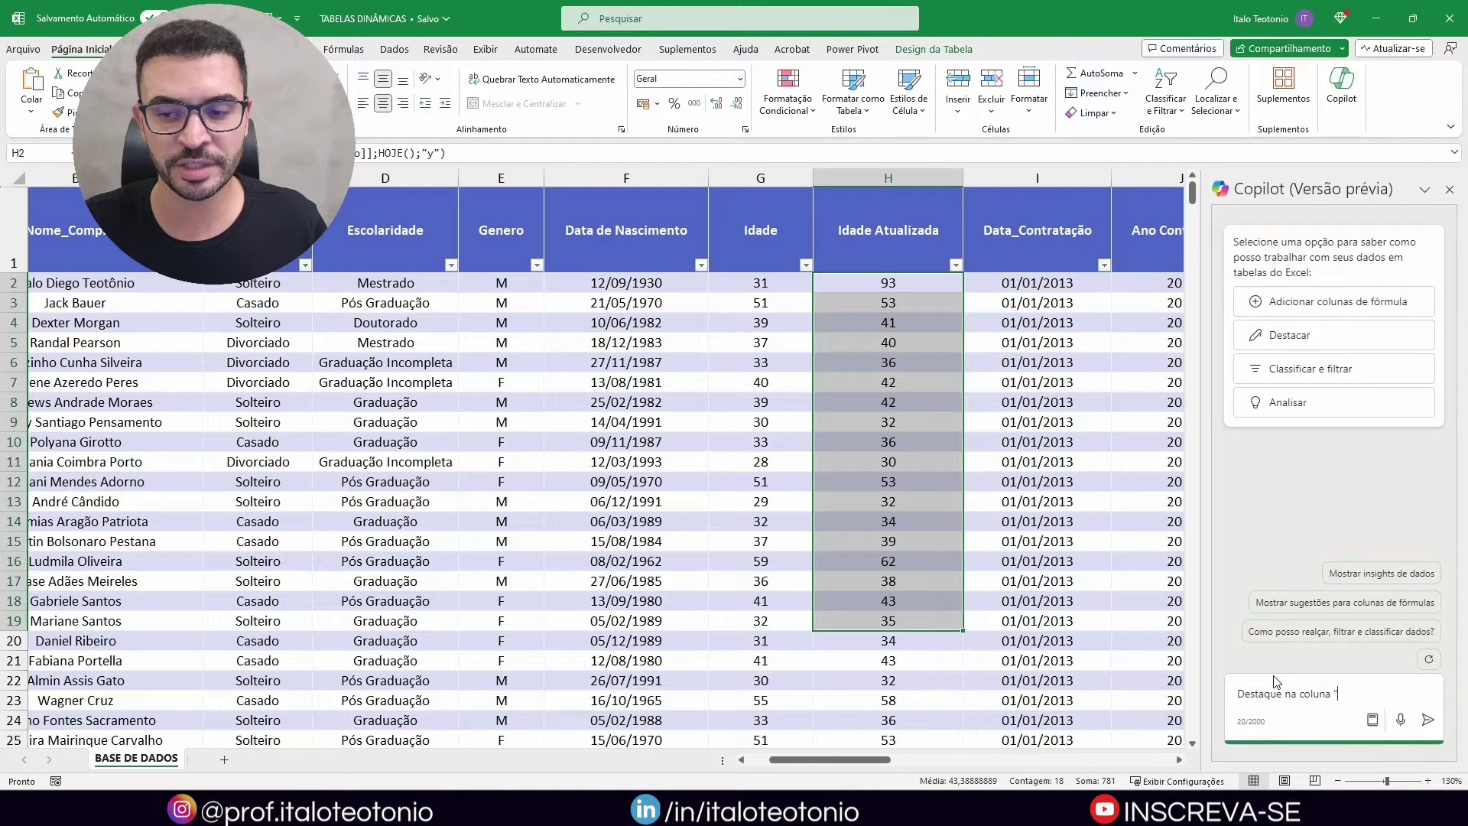
pyautogui.write('"Idade A')
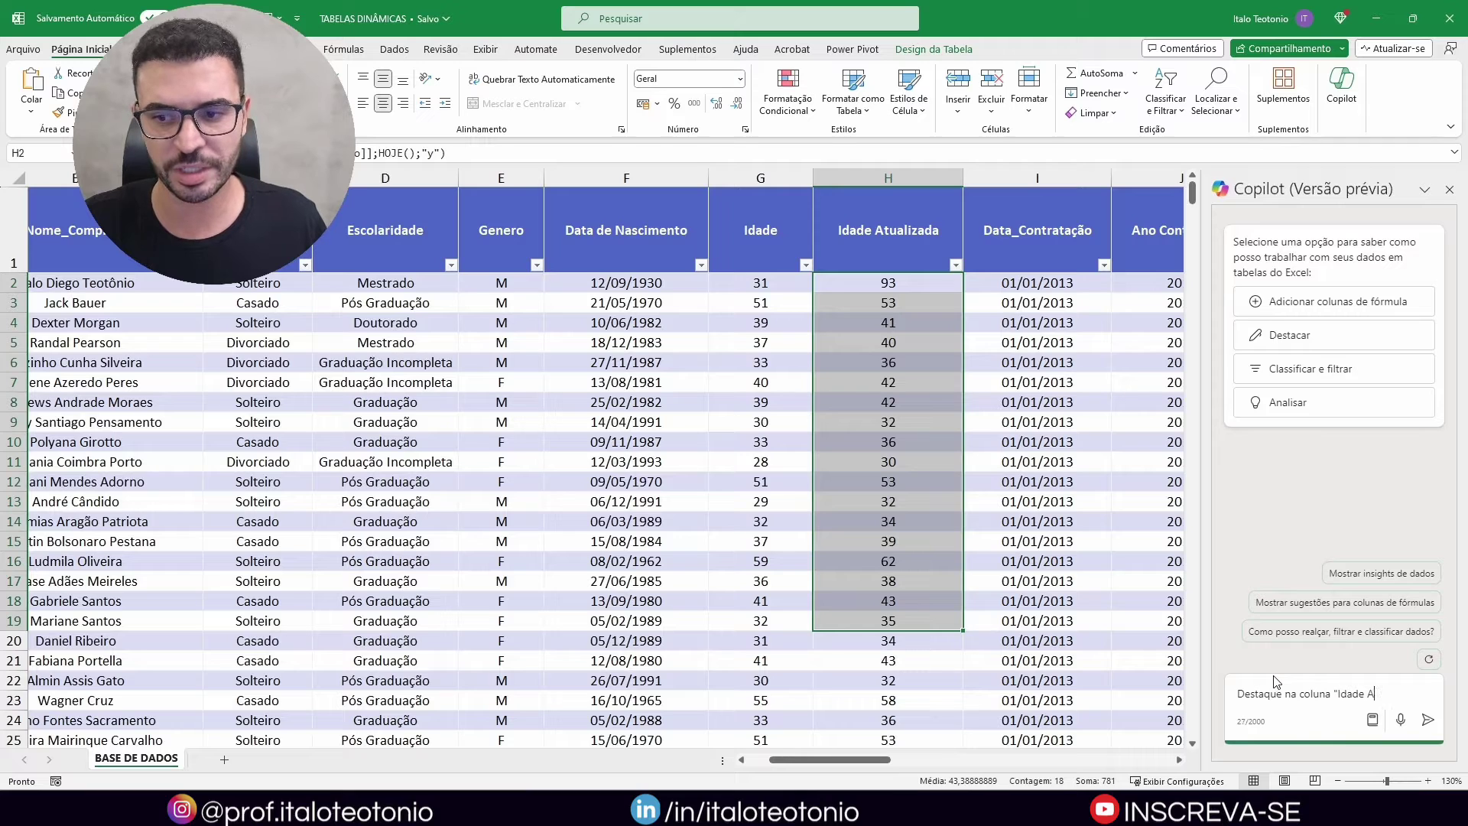
pyautogui.write('tualizada')
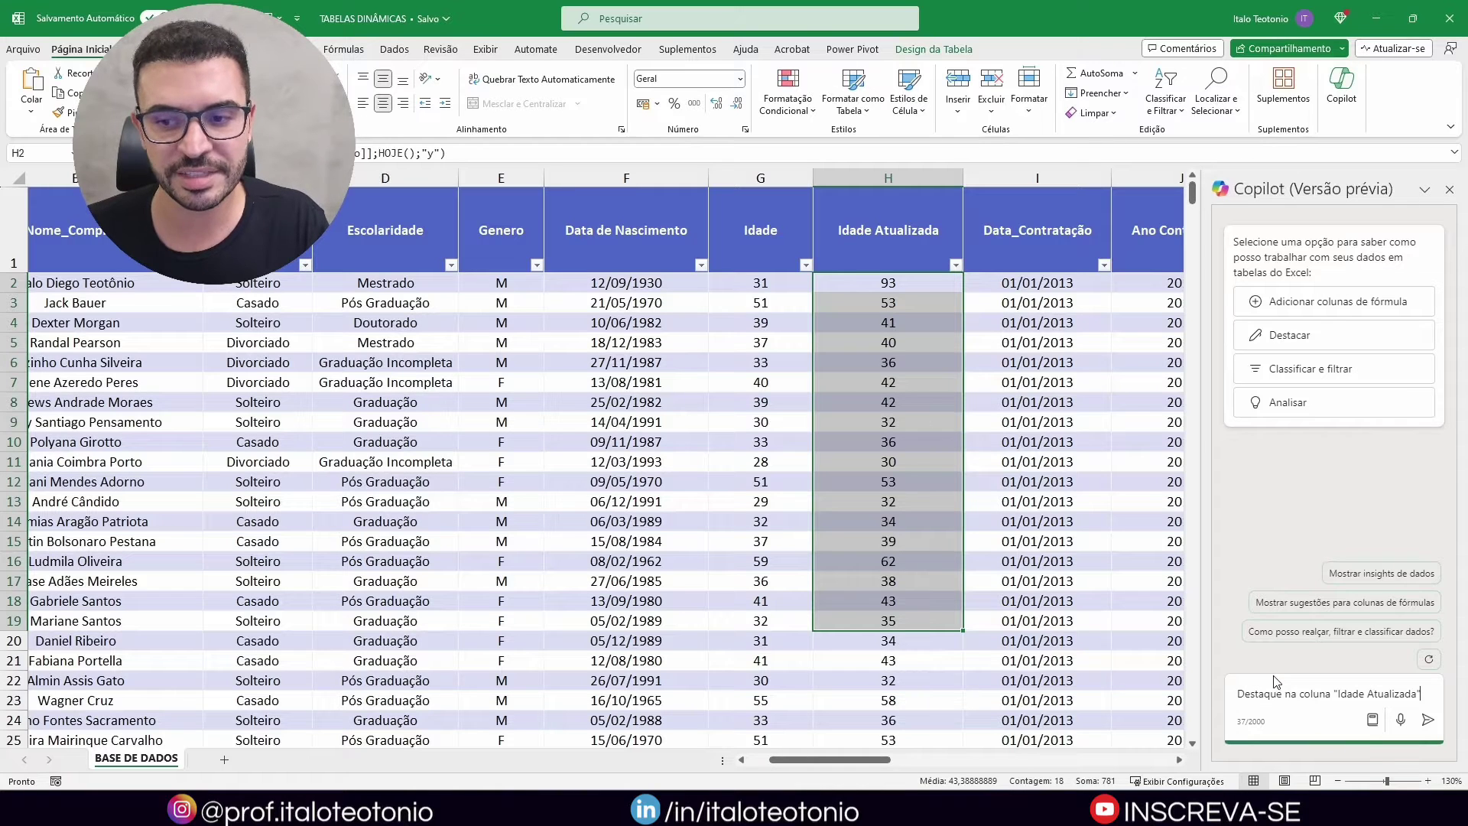
pyautogui.write('" os v')
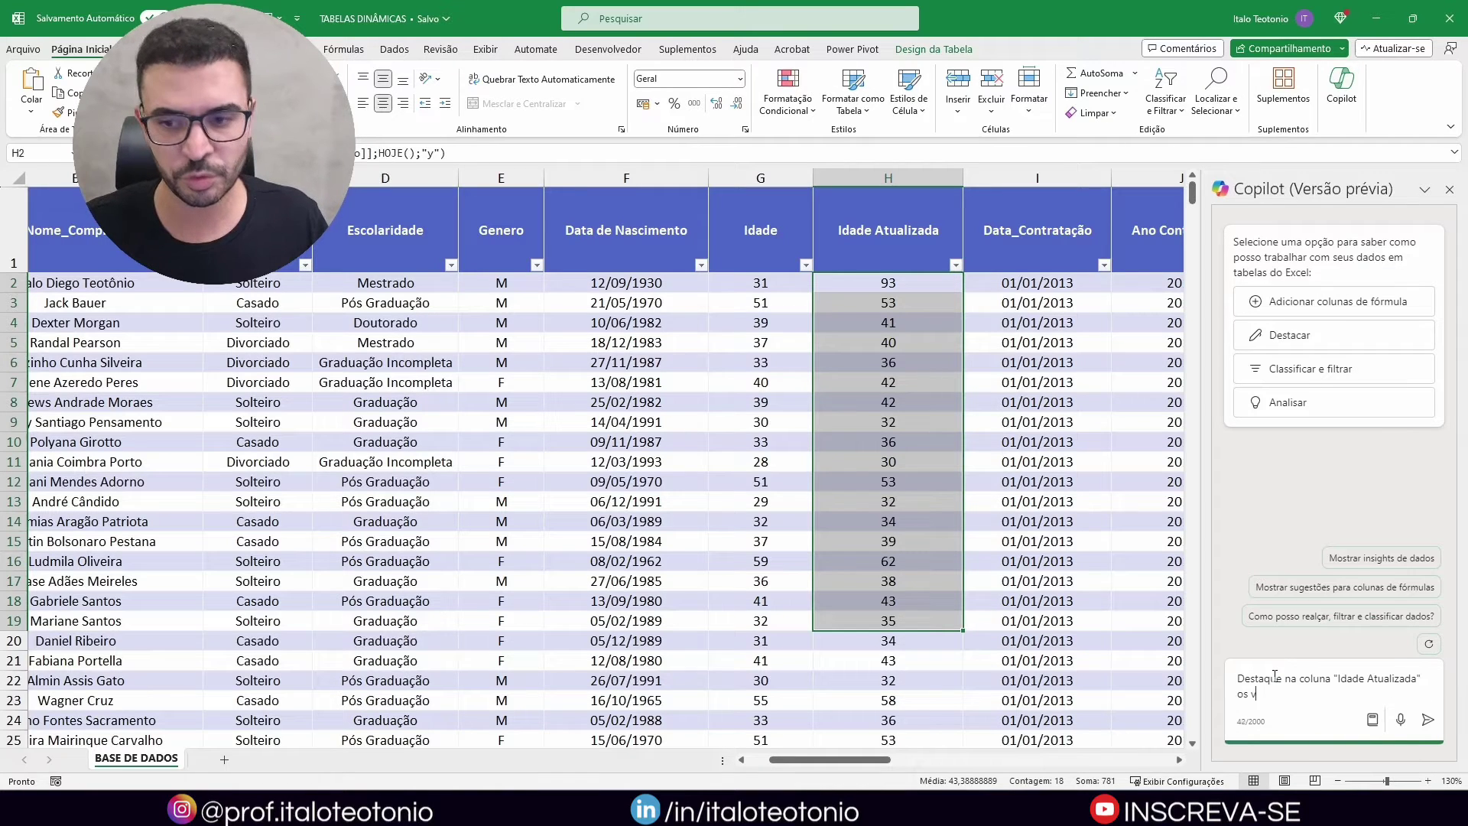
pyautogui.write('alores maiores ')
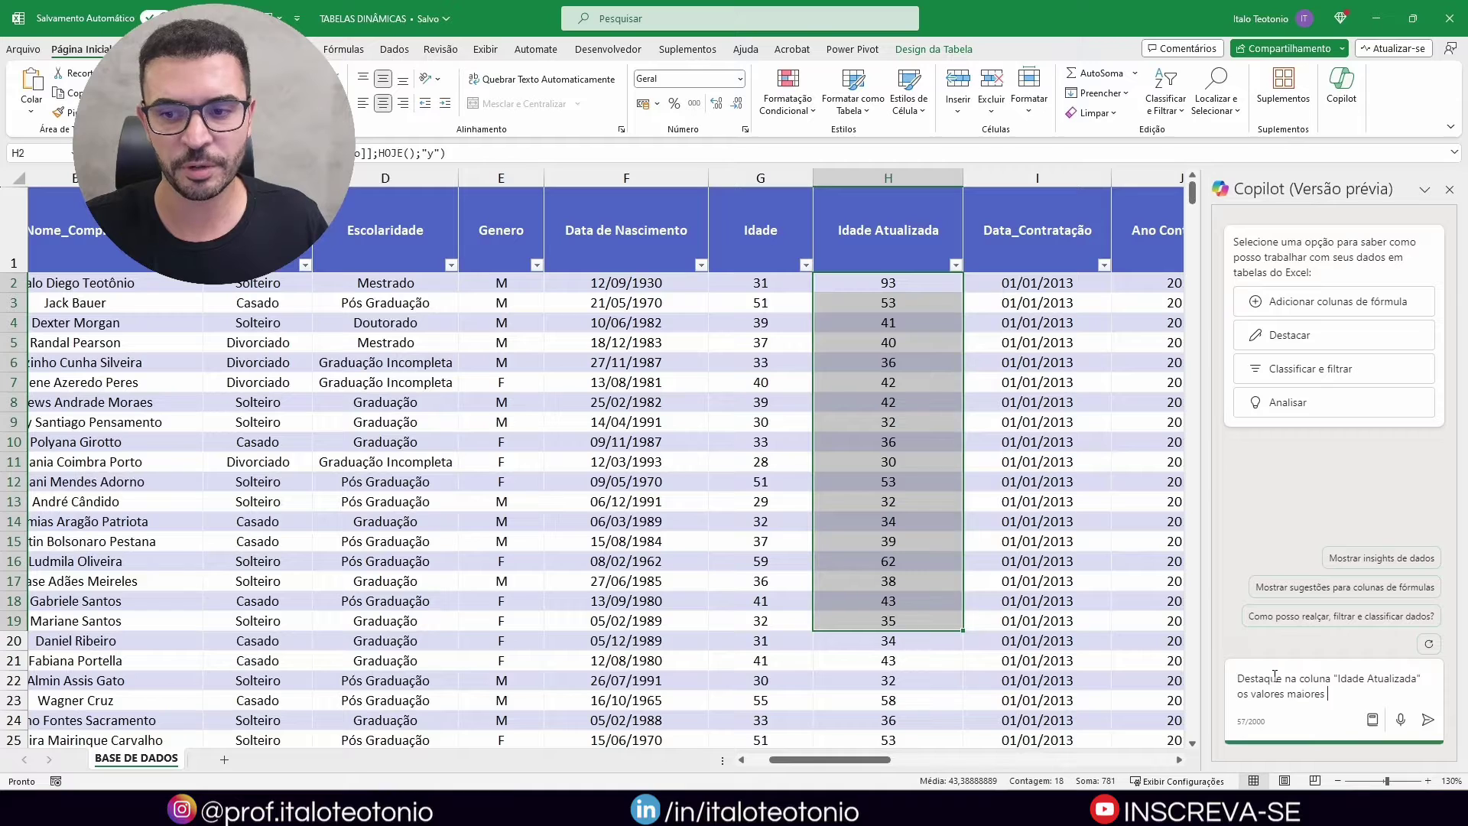
pyautogui.write('do que 70')
pyautogui.press('BackSpace')
pyautogui.press('BackSpace')
pyautogui.write('60 anos,')
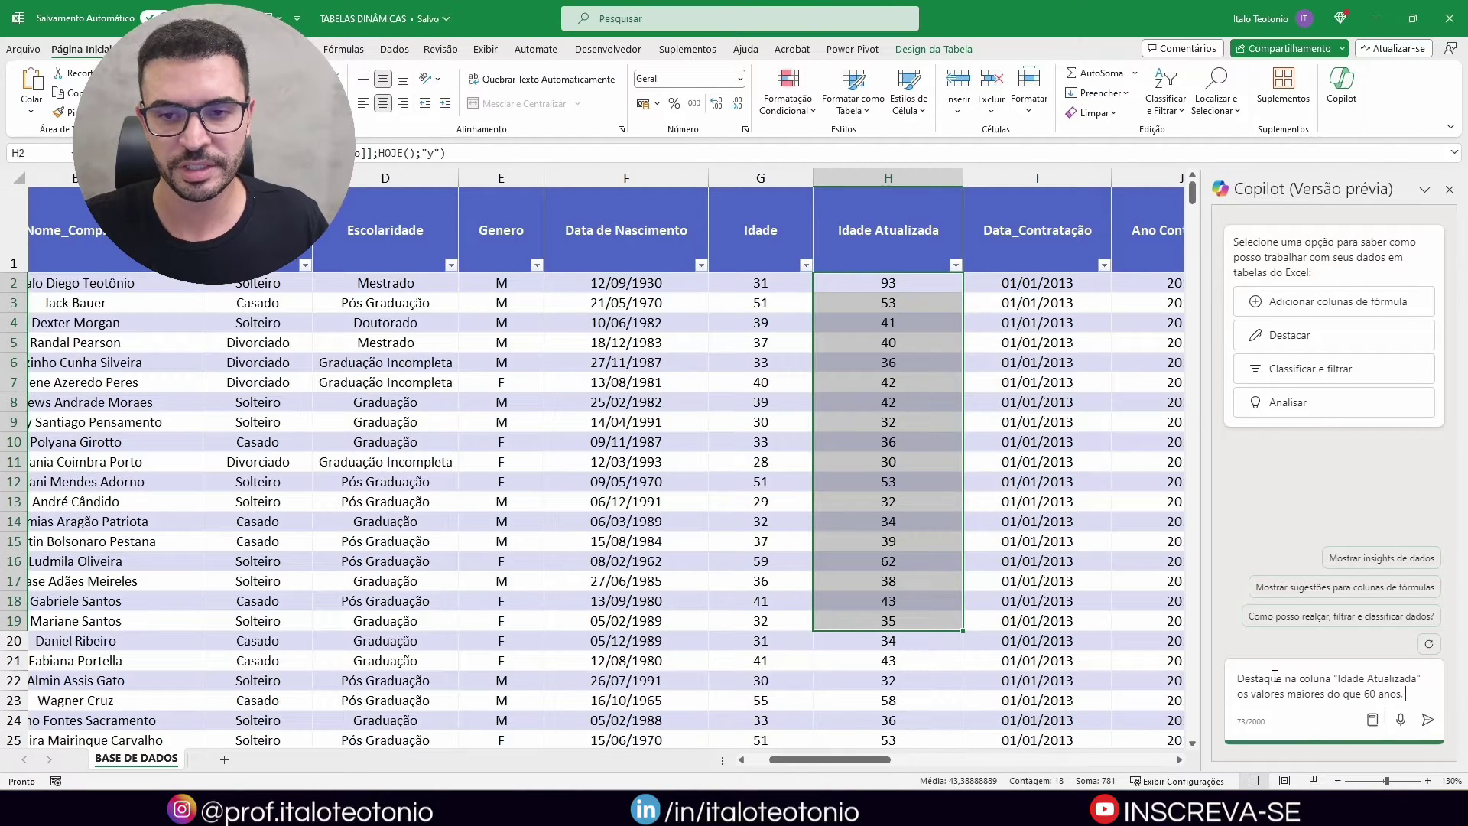
pyautogui.write(' de Amarelo, uy')
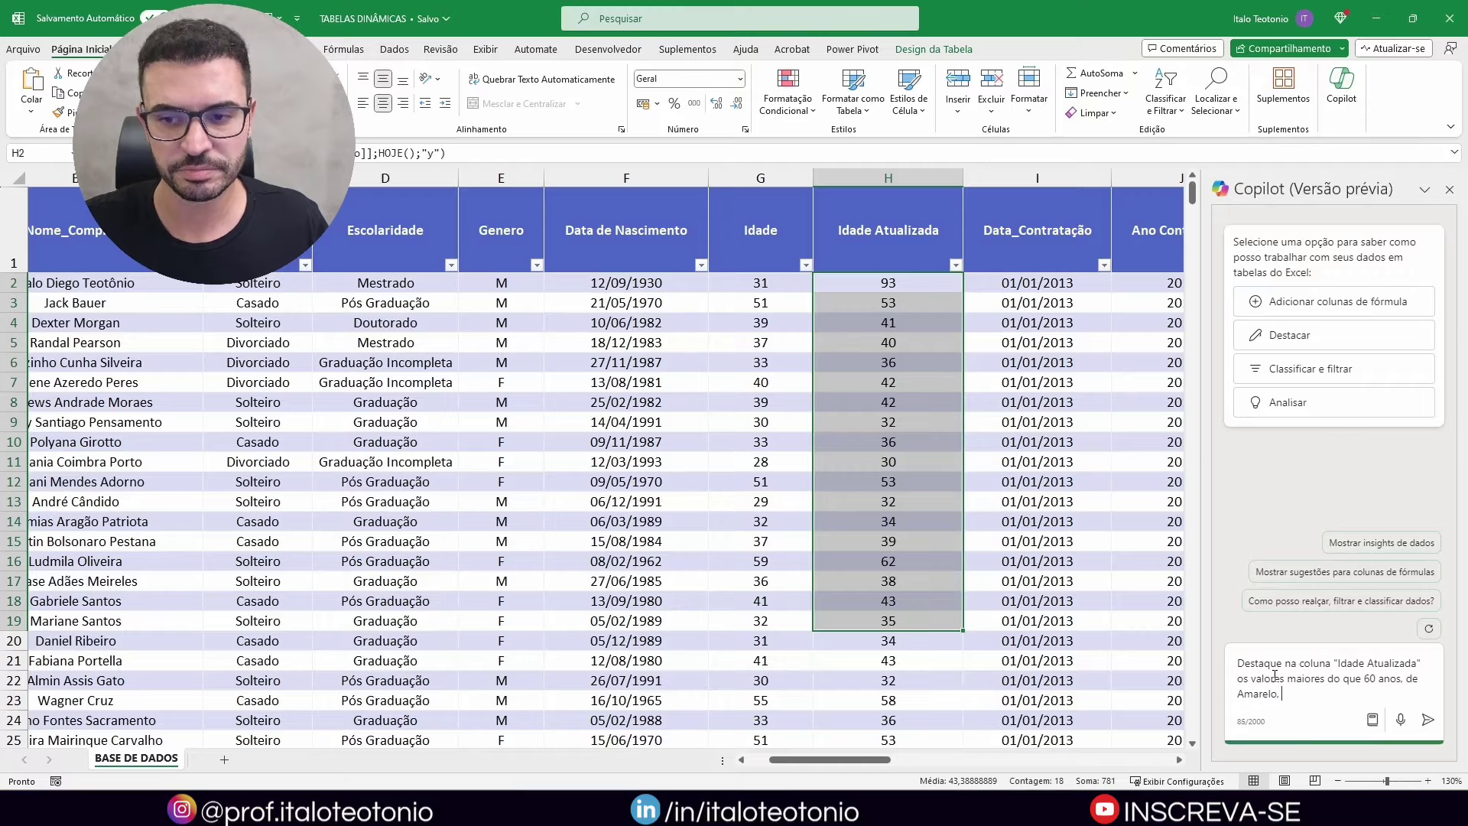
pyautogui.write('liza')
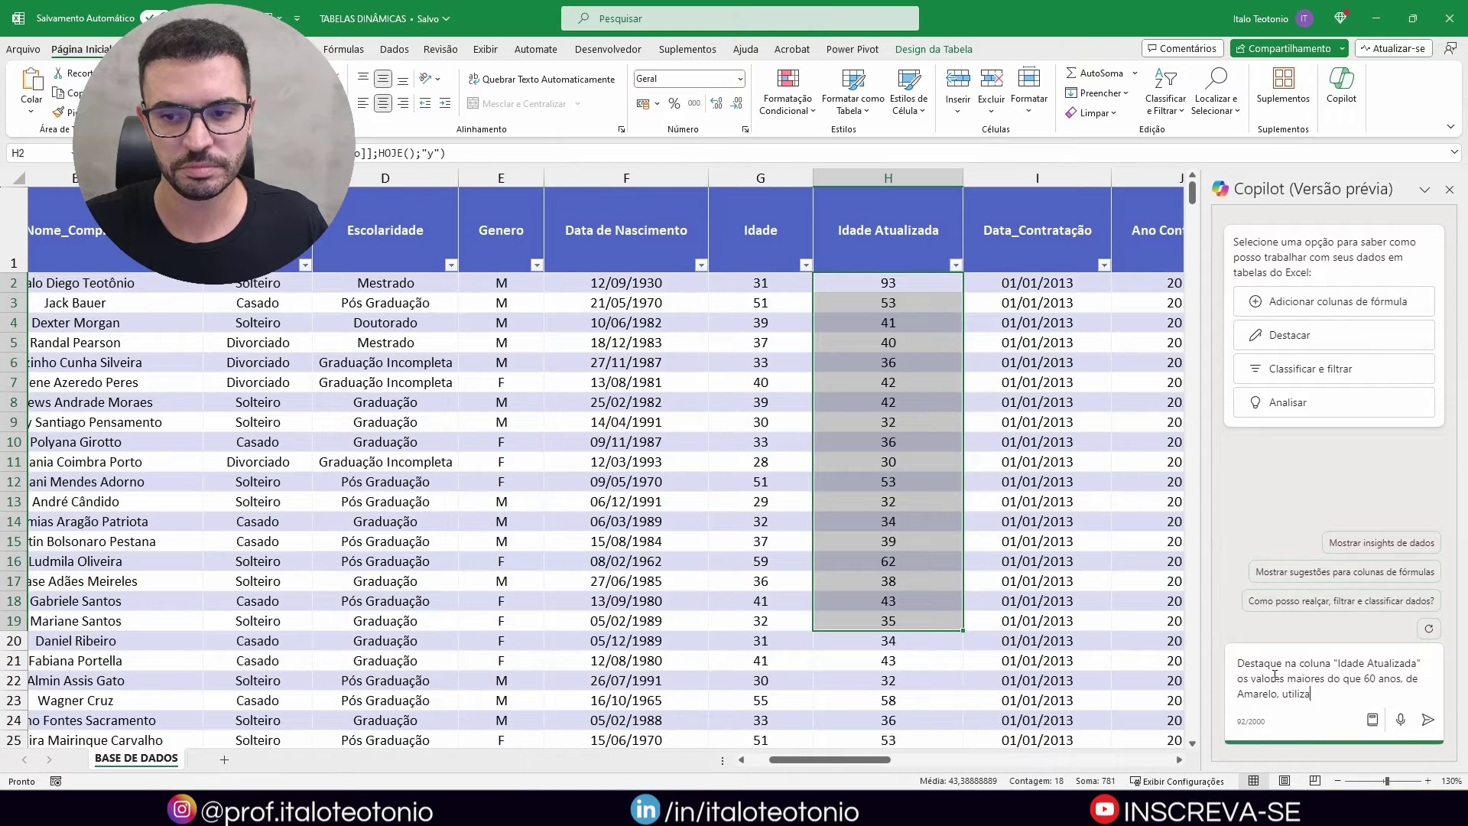
pyautogui.write('ndo o recurso de Formatação C')
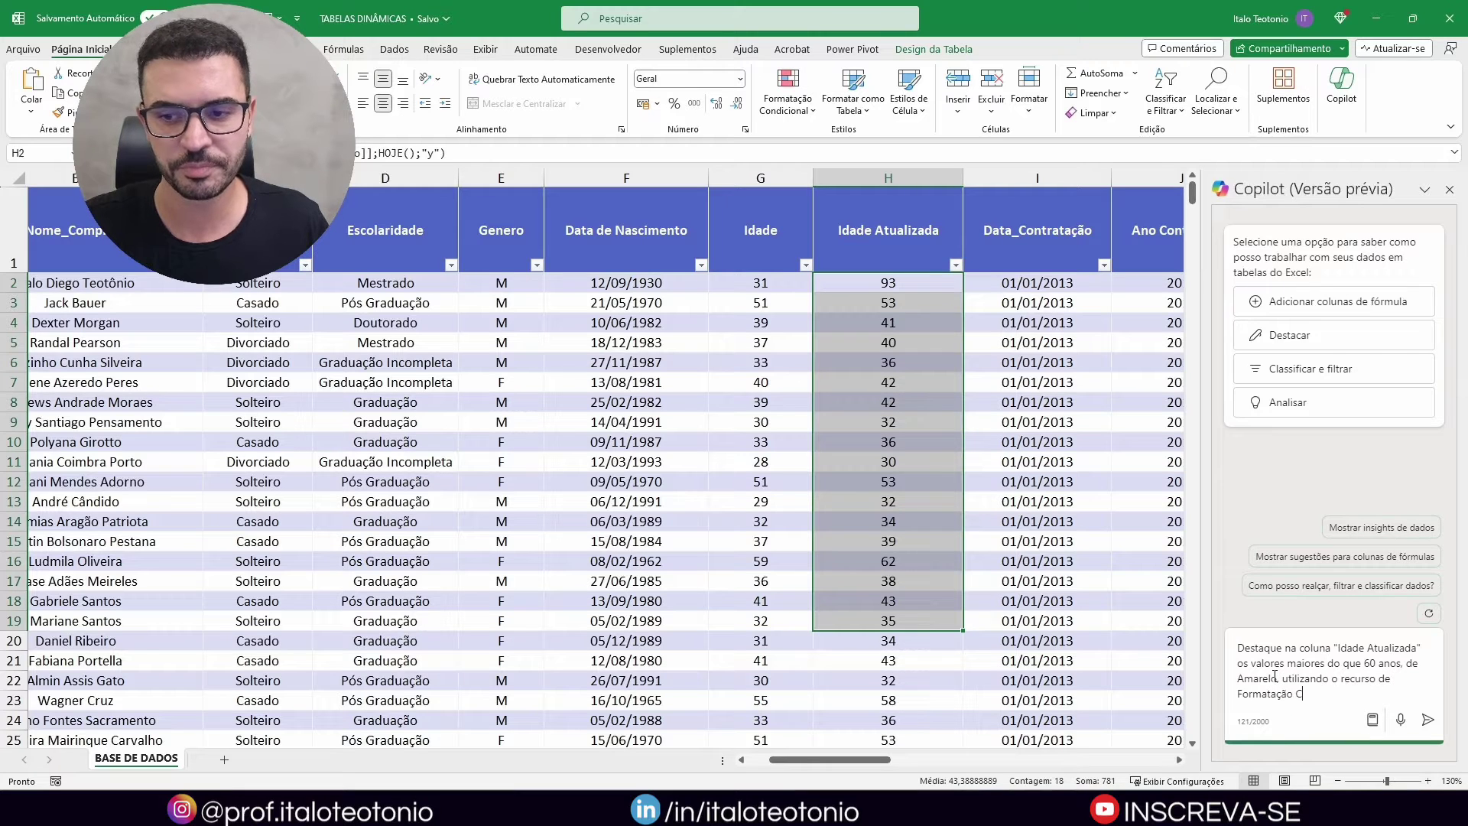
pyautogui.write('ondicional.')
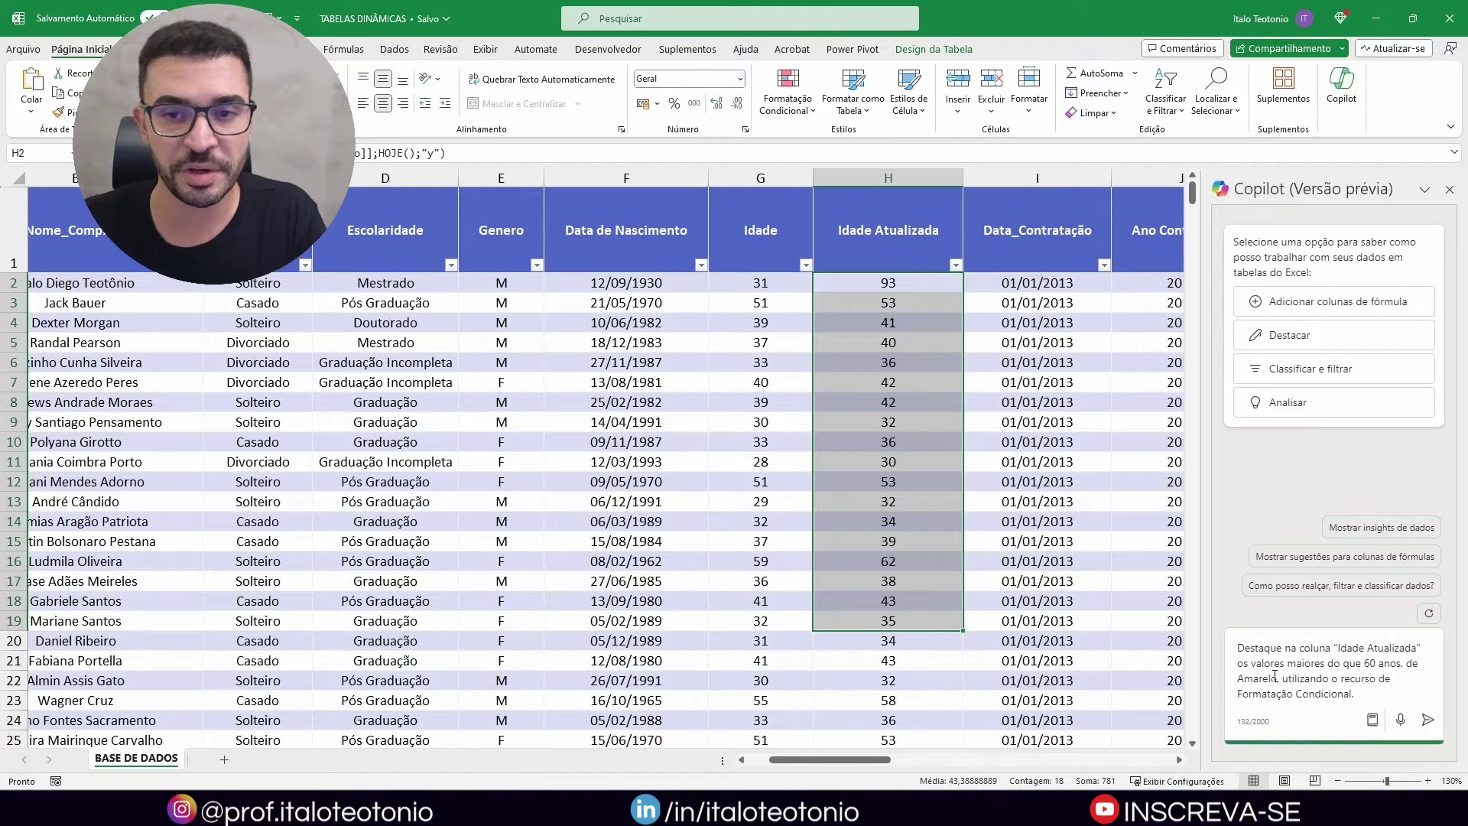
# Select all data values of the table's Idade Atualizada column.
pyautogui.click(1000, 517)
pyautogui.click(876, 216)
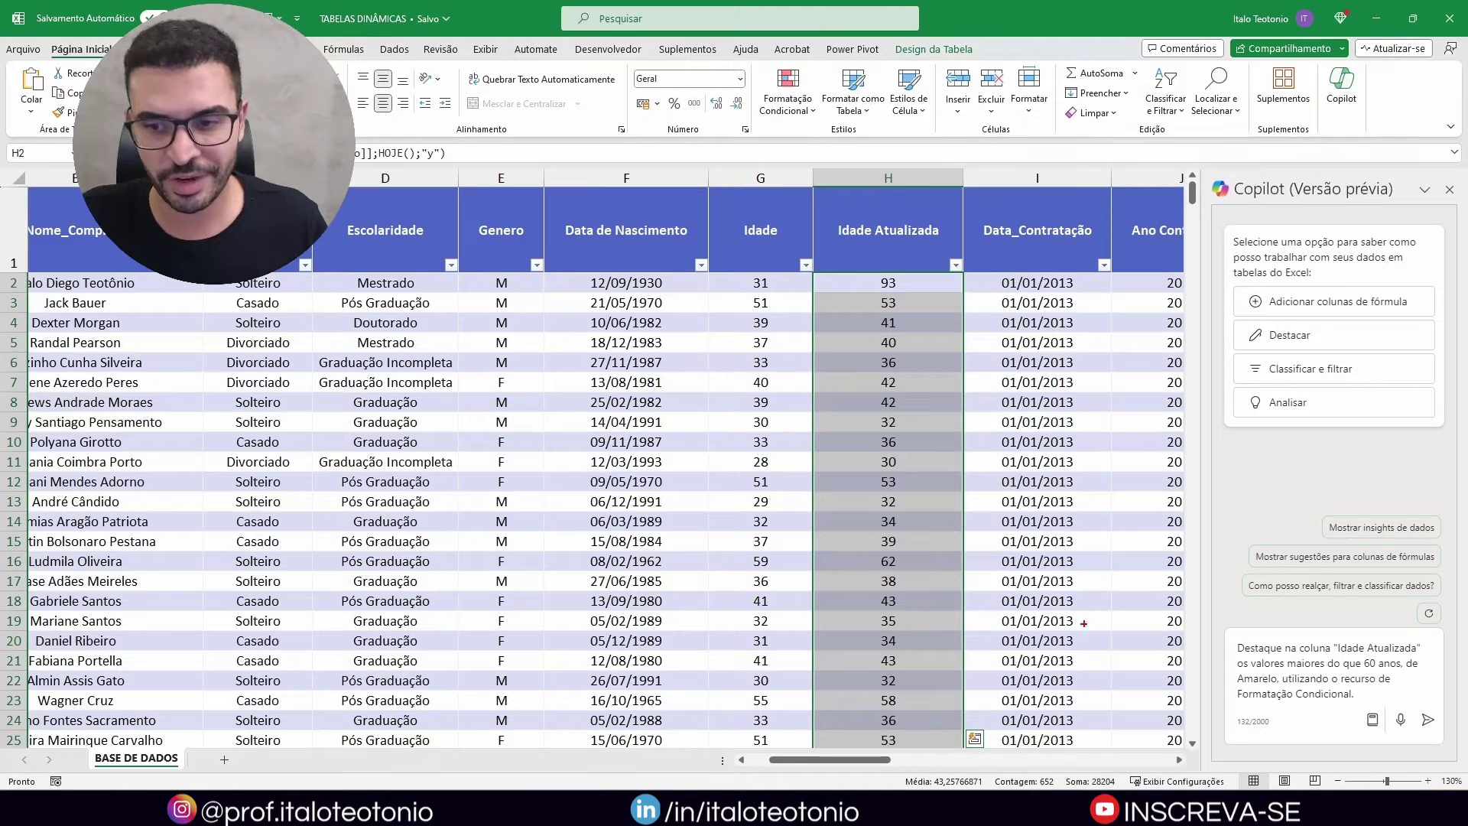
# Select cell H7 and submit the prepared Copilot prompt for highlighting Idade Atualizada values above 60 in yellow.
pyautogui.moveTo(1239, 686); pyautogui.dragTo(1190, 710)
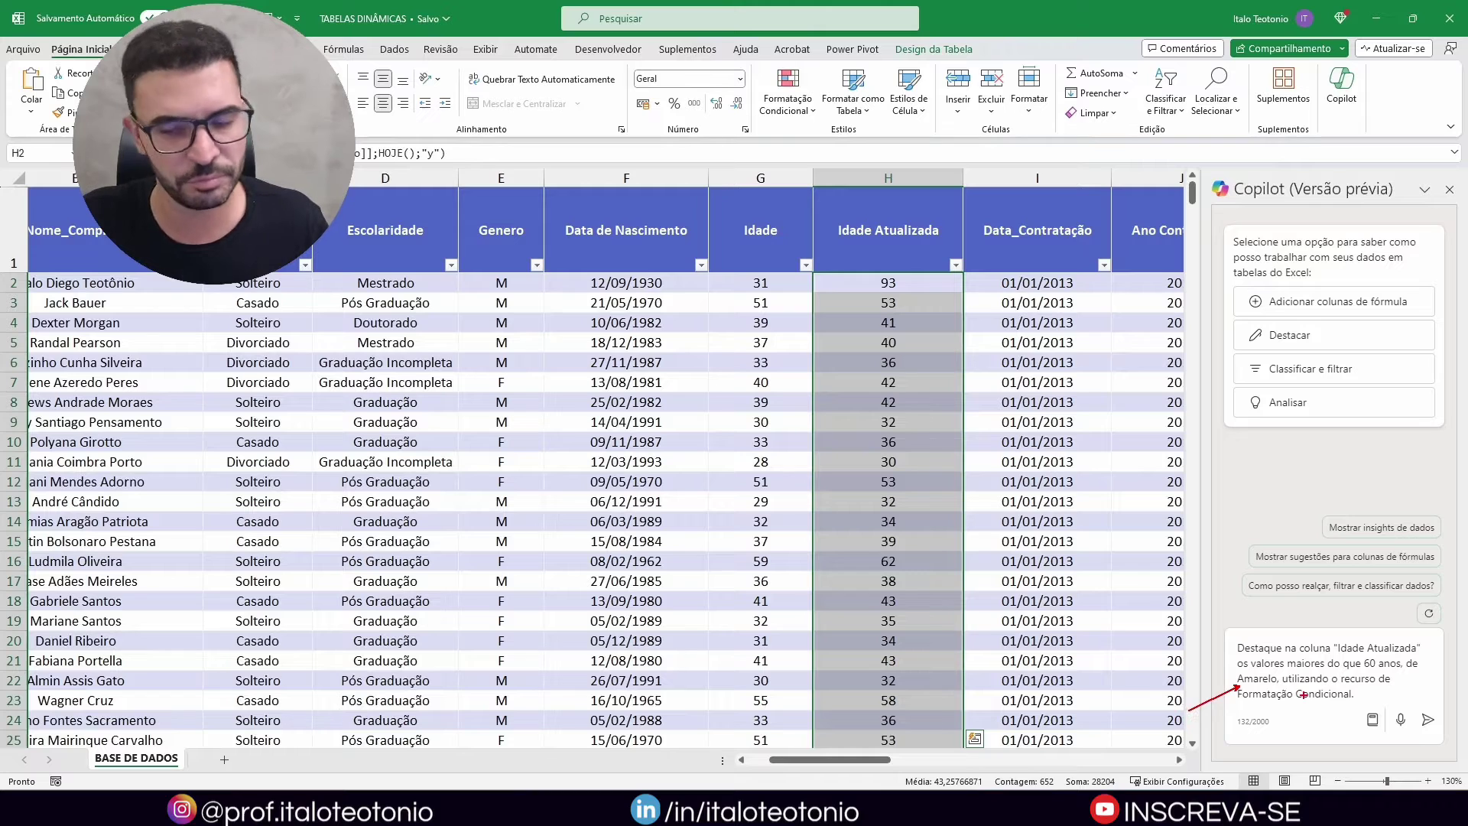
pyautogui.moveTo(1256, 692); pyautogui.dragTo(1216, 738)
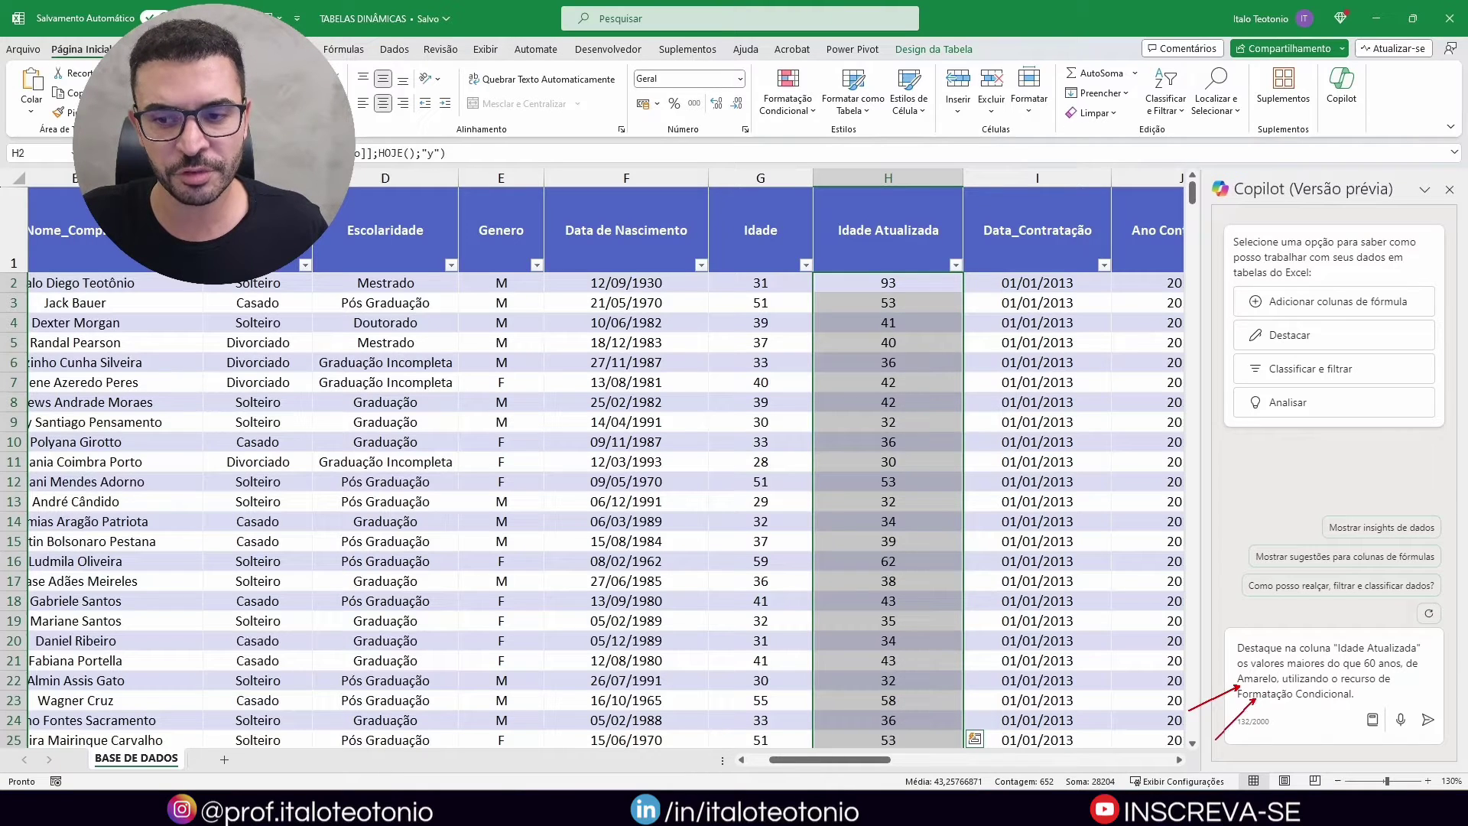
pyautogui.press('Escape')
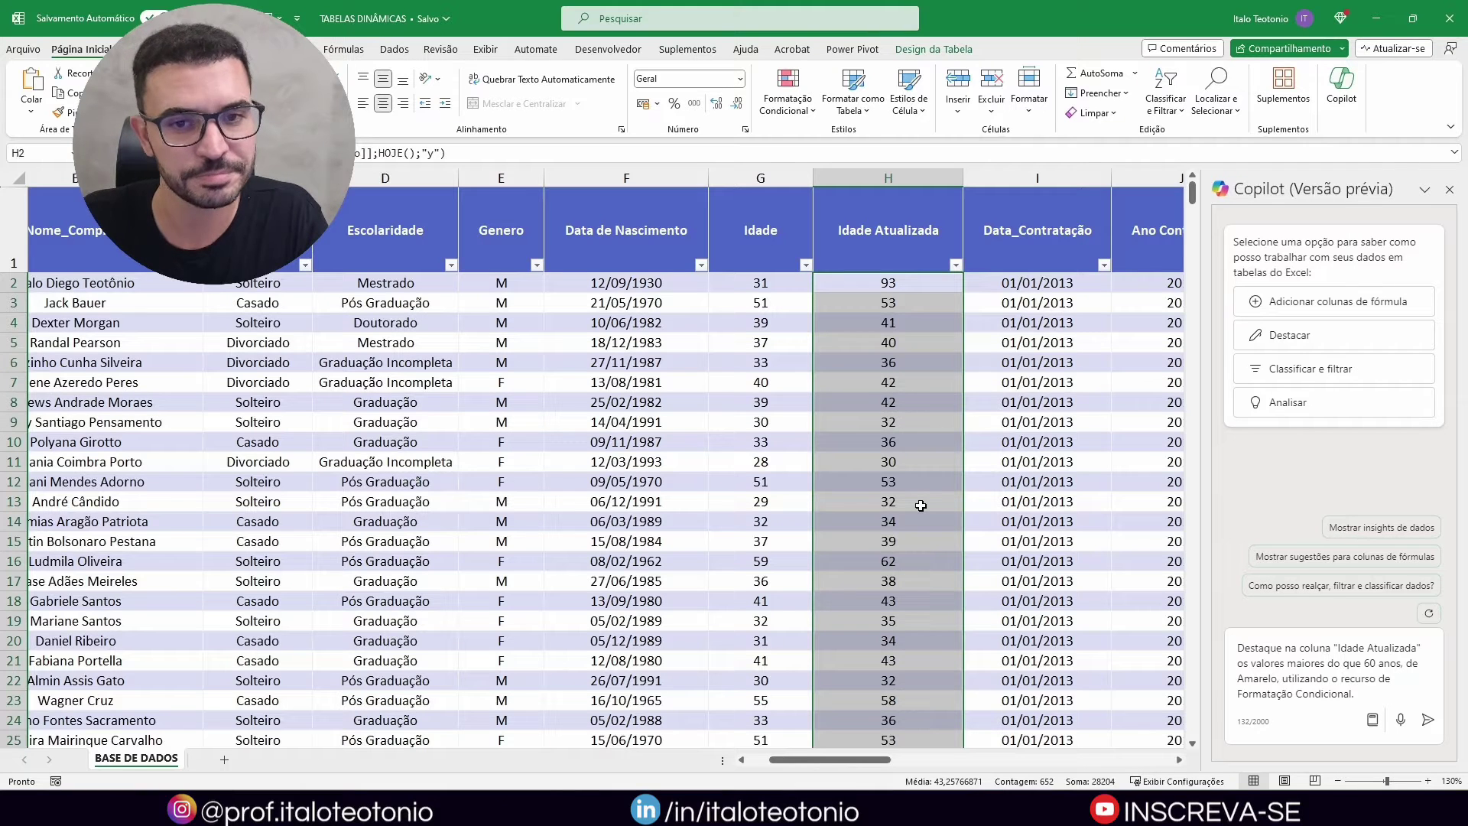
pyautogui.click(869, 379)
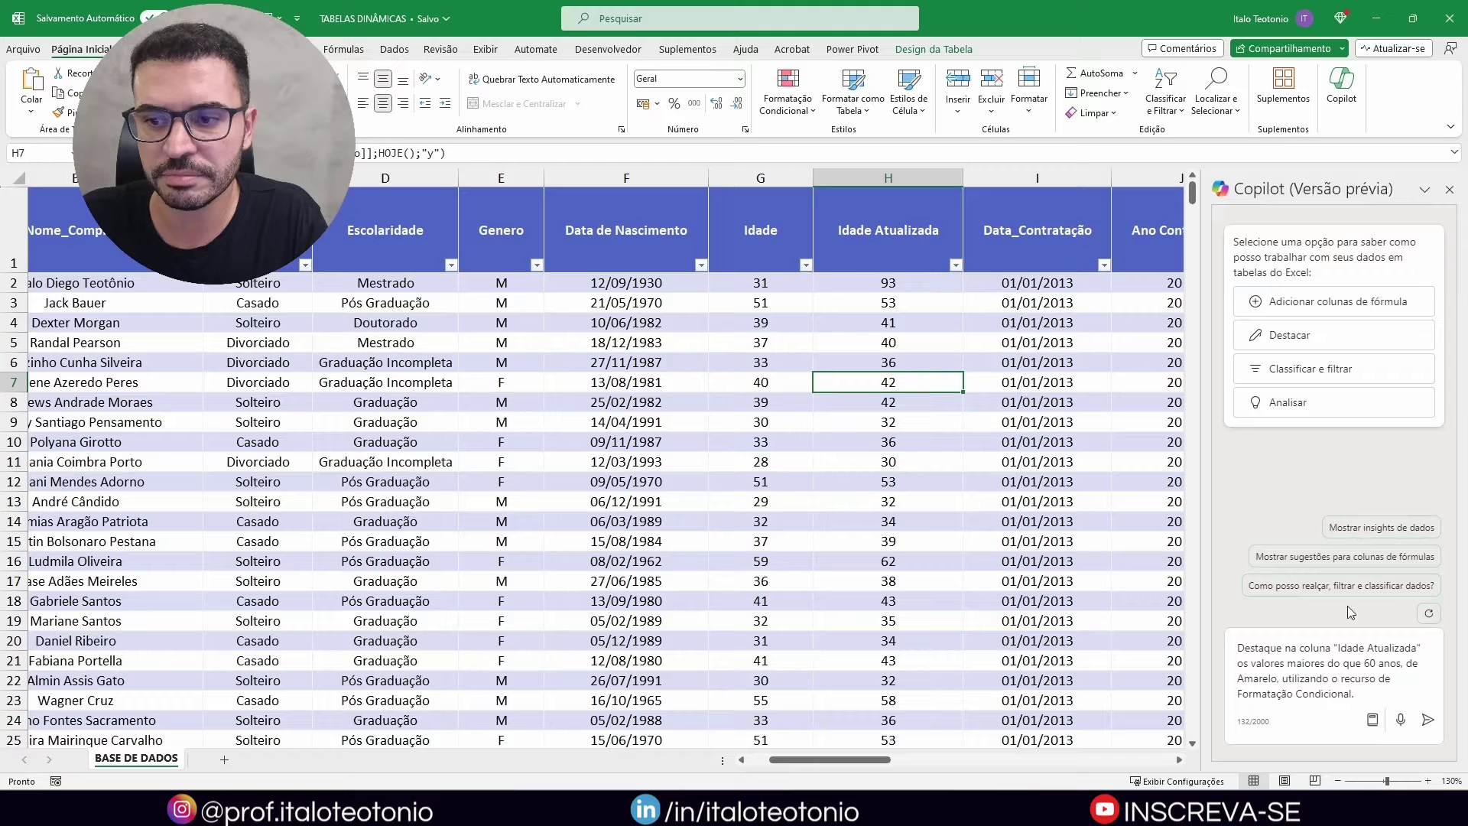
pyautogui.click(1427, 722)
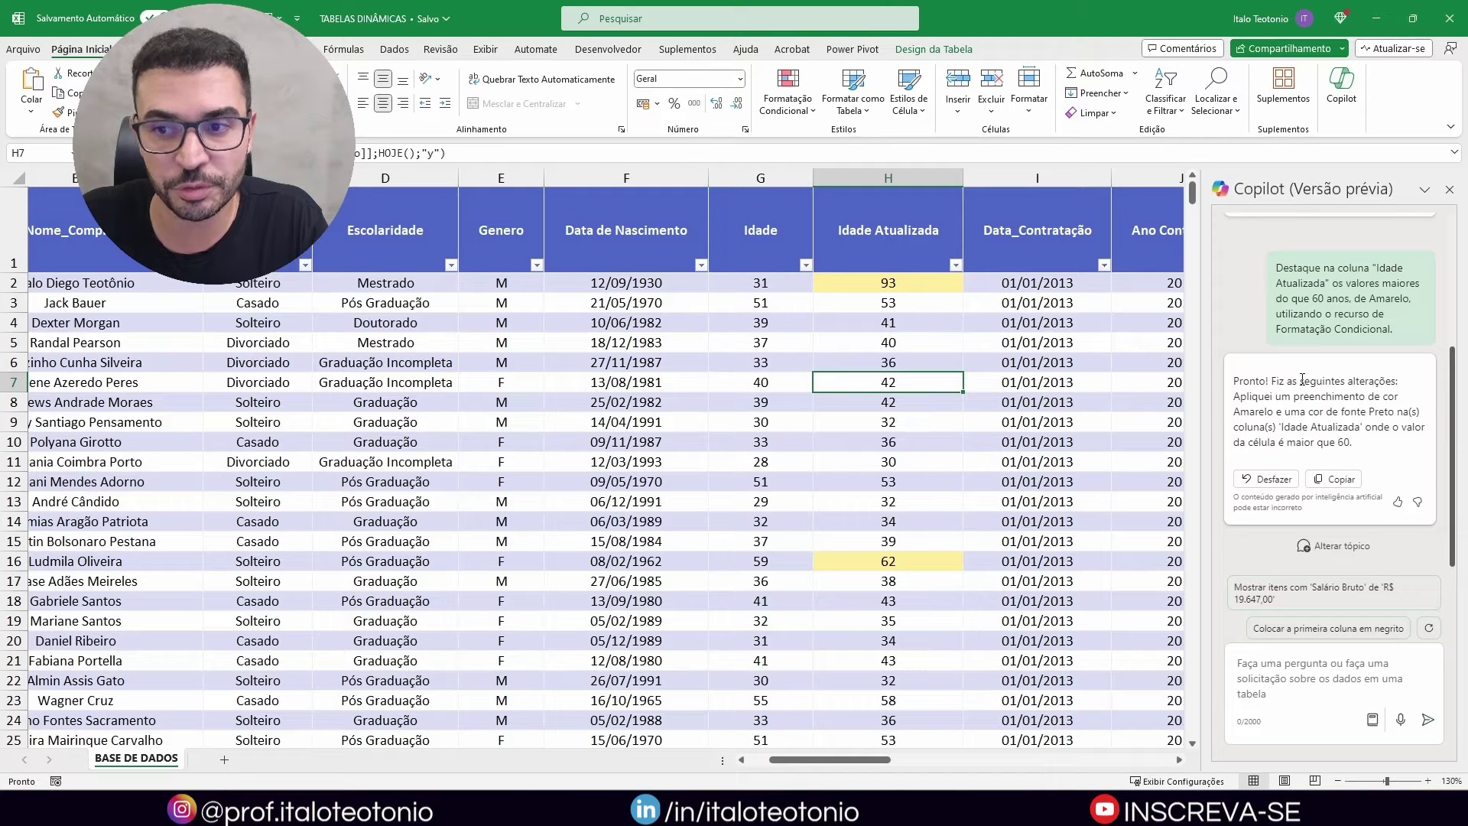
# Review Copilot's description of the applied formatting and check the highlighted ages down the Idade Atualizada column.
pyautogui.moveTo(1255, 400); pyautogui.dragTo(1334, 412)
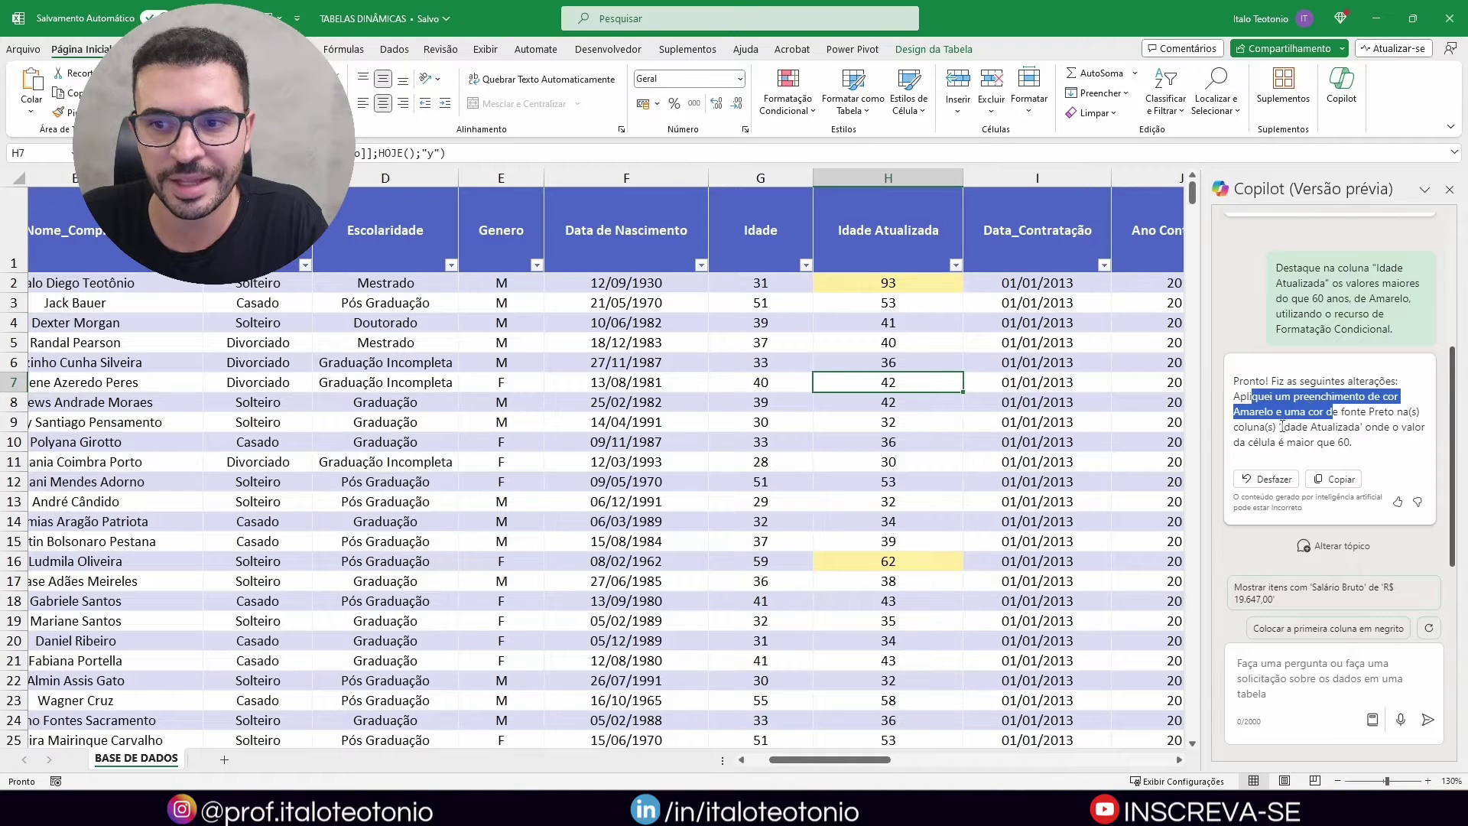
pyautogui.moveTo(1293, 425); pyautogui.dragTo(1353, 419)
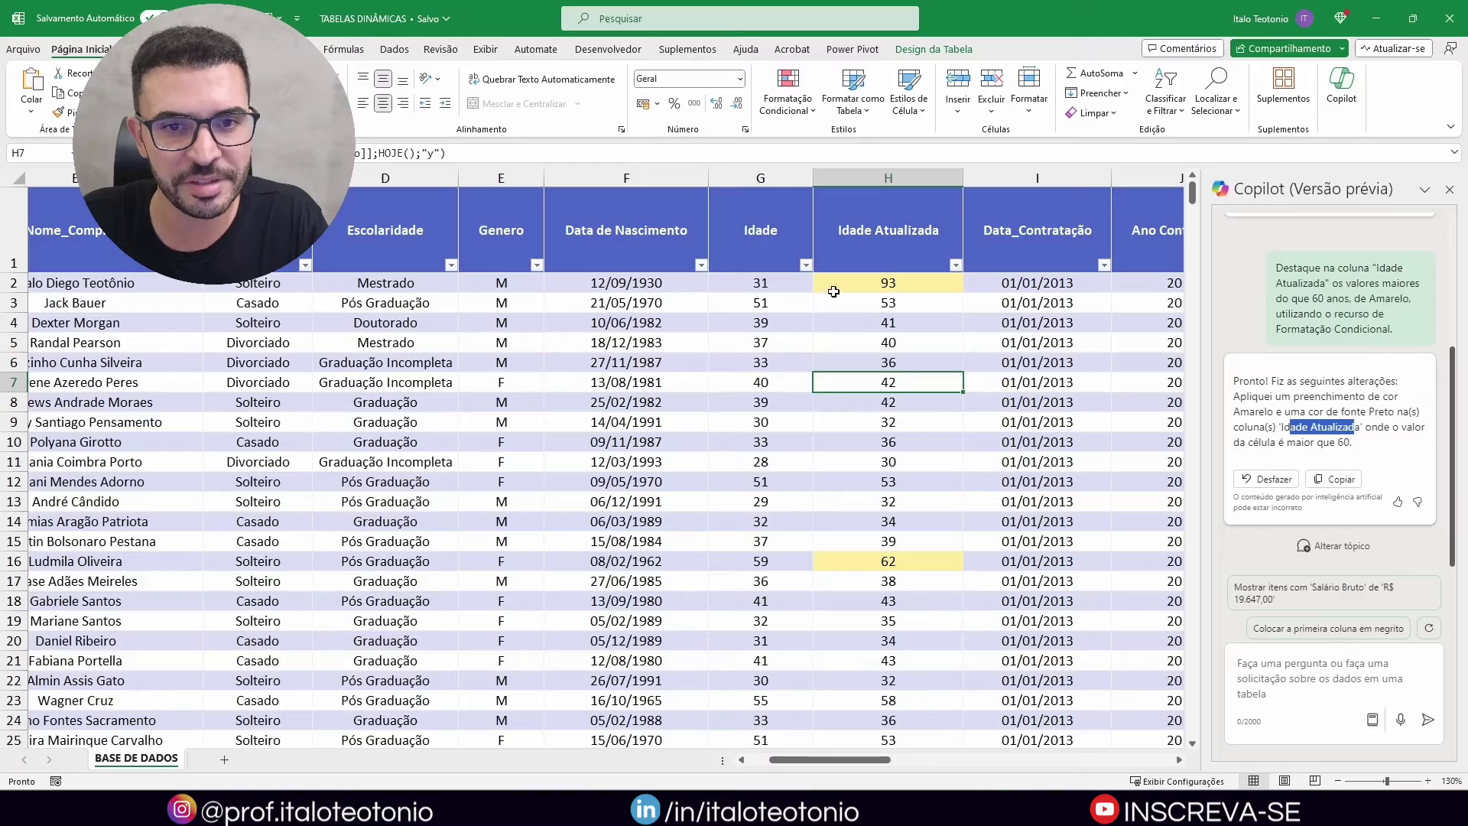
pyautogui.scroll(-5, 862, 359)
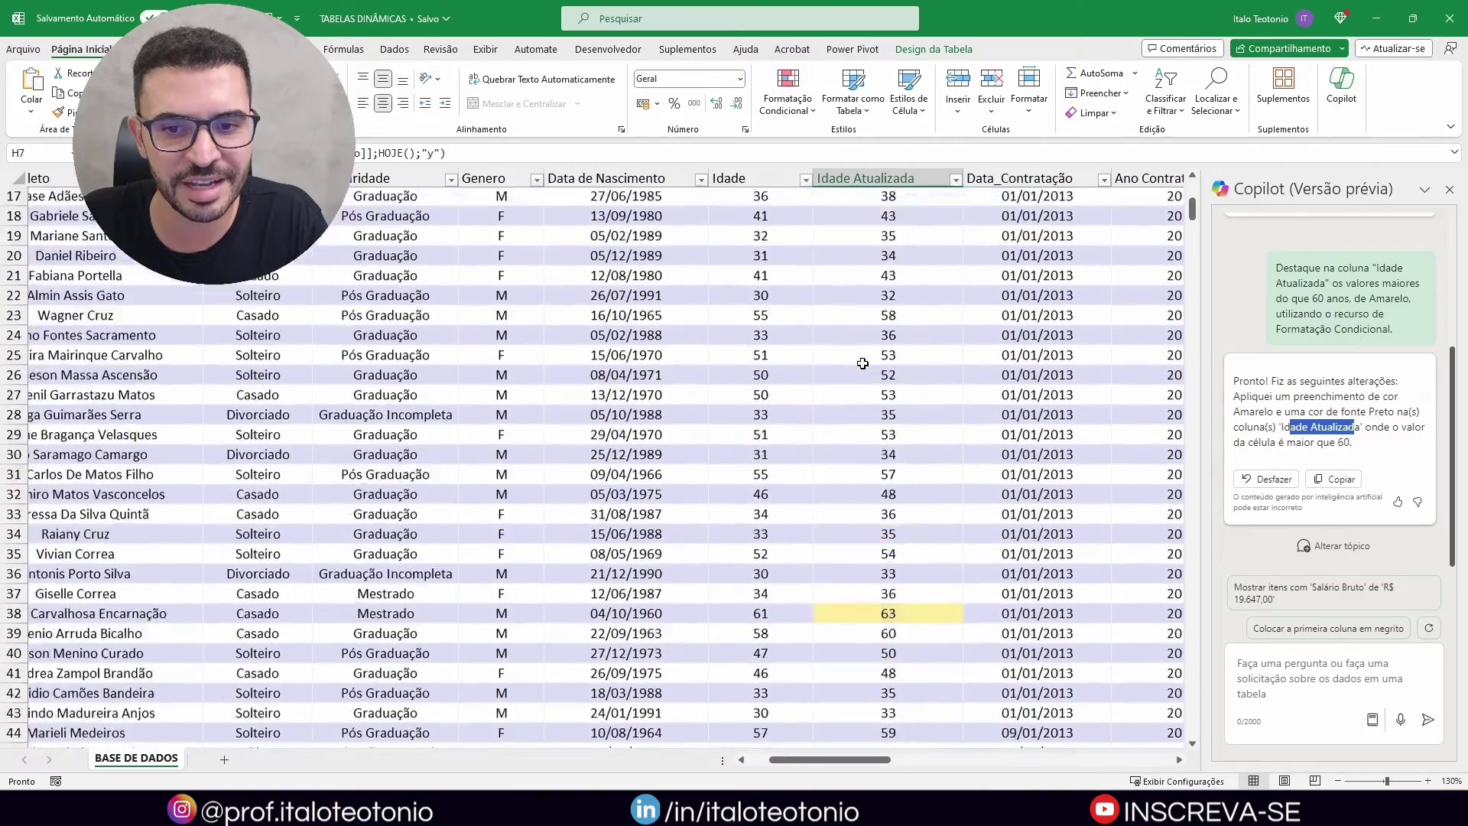
pyautogui.scroll(-10, 863, 364)
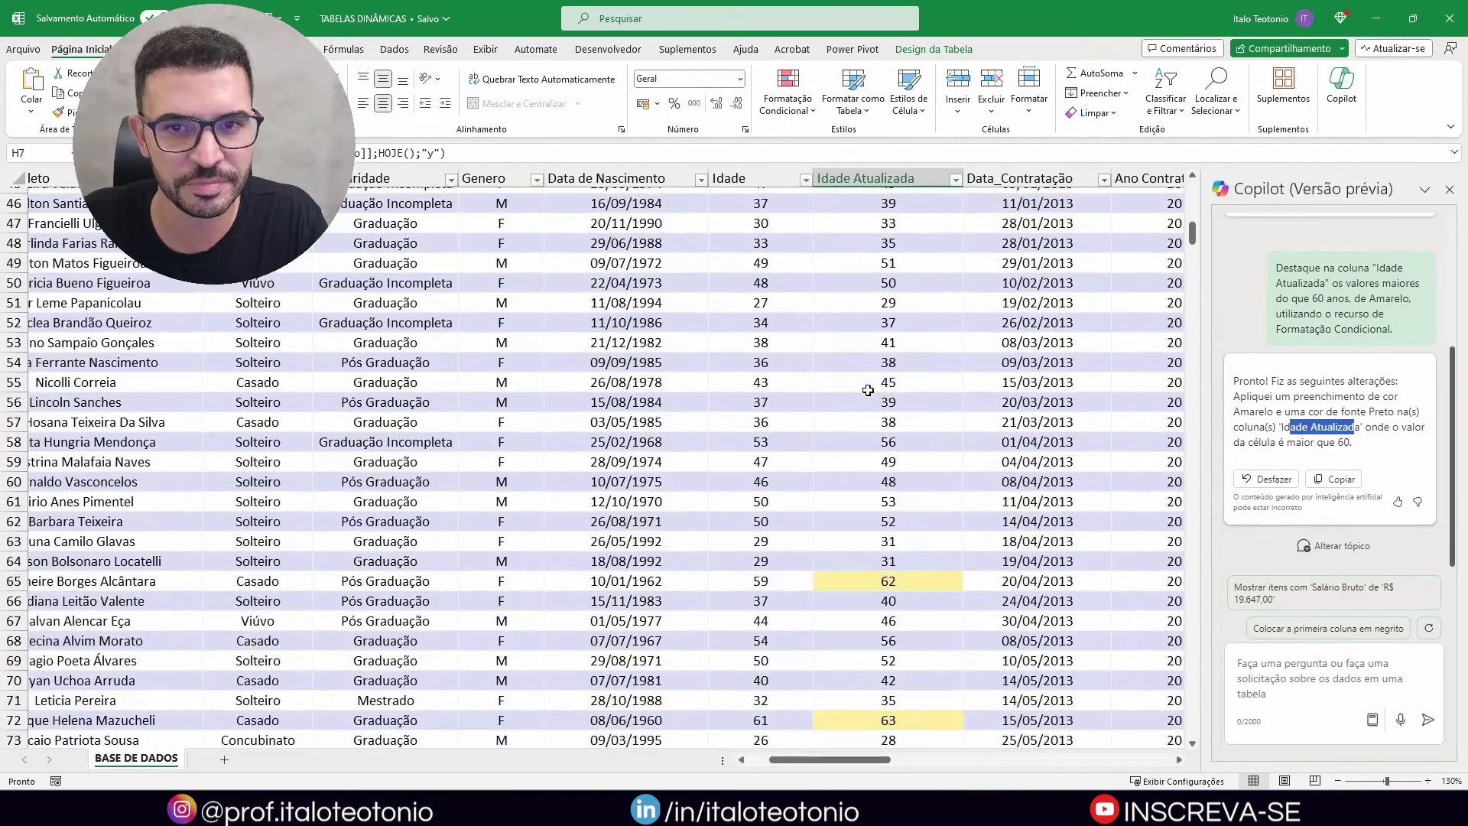
pyautogui.scroll(-13, 868, 390)
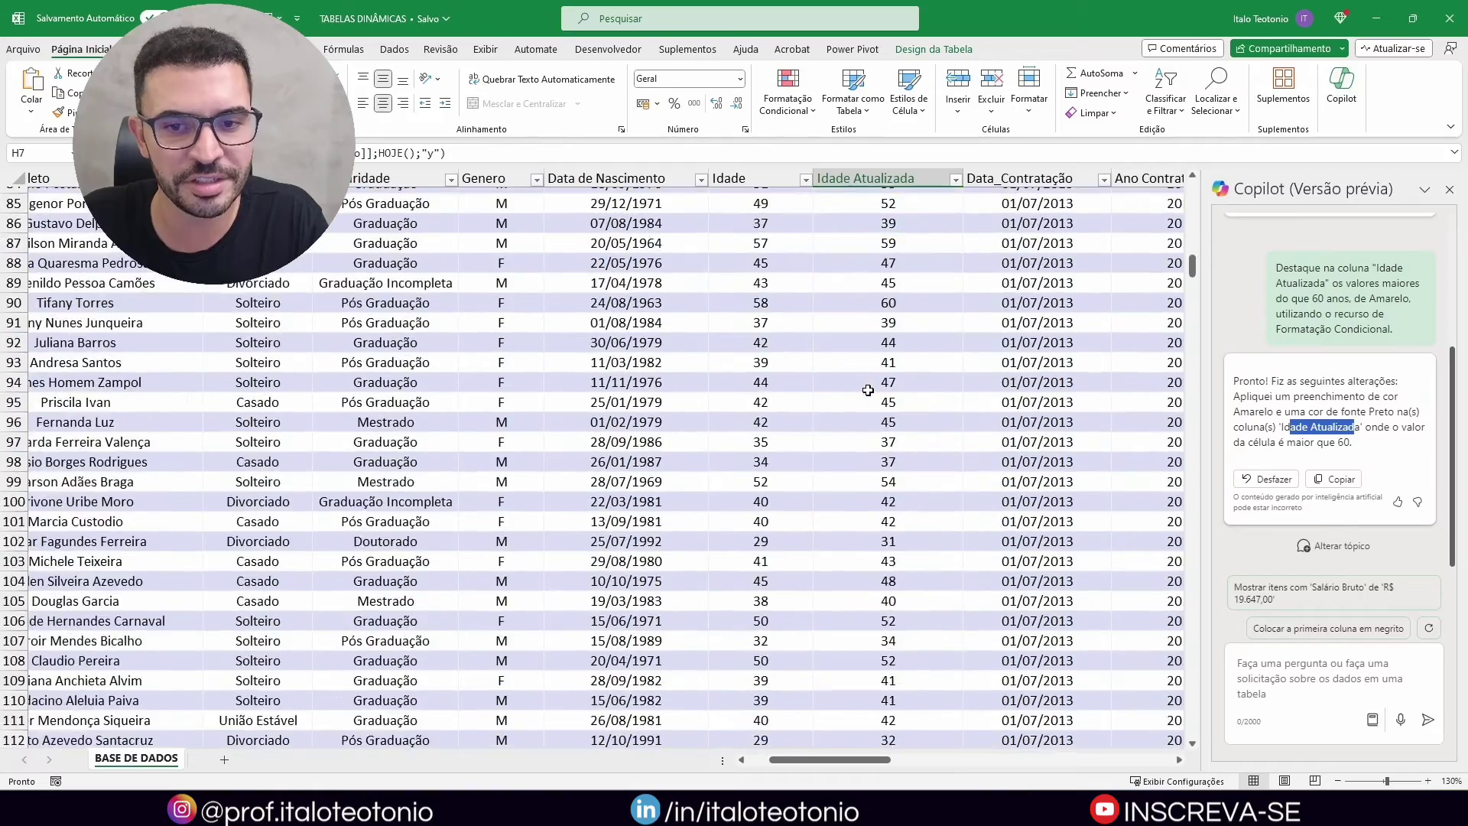
pyautogui.scroll(-7, 868, 390)
pyautogui.moveTo(1192, 314); pyautogui.dragTo(1193, 187)
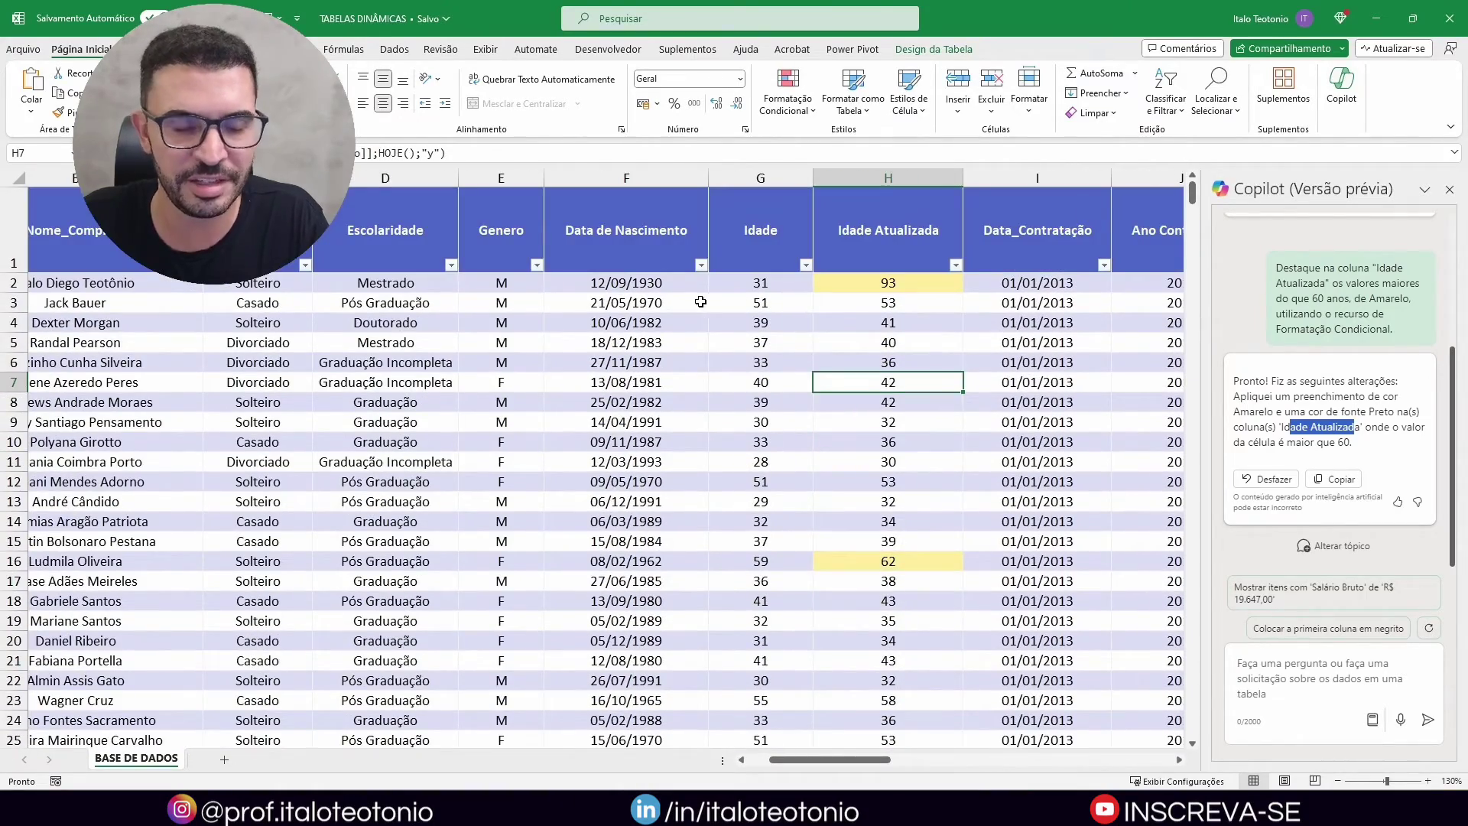
# Replace the birth year in cell F2 with a more recent one and select the recalculated age in H2.
pyautogui.doubleClick(679, 285)
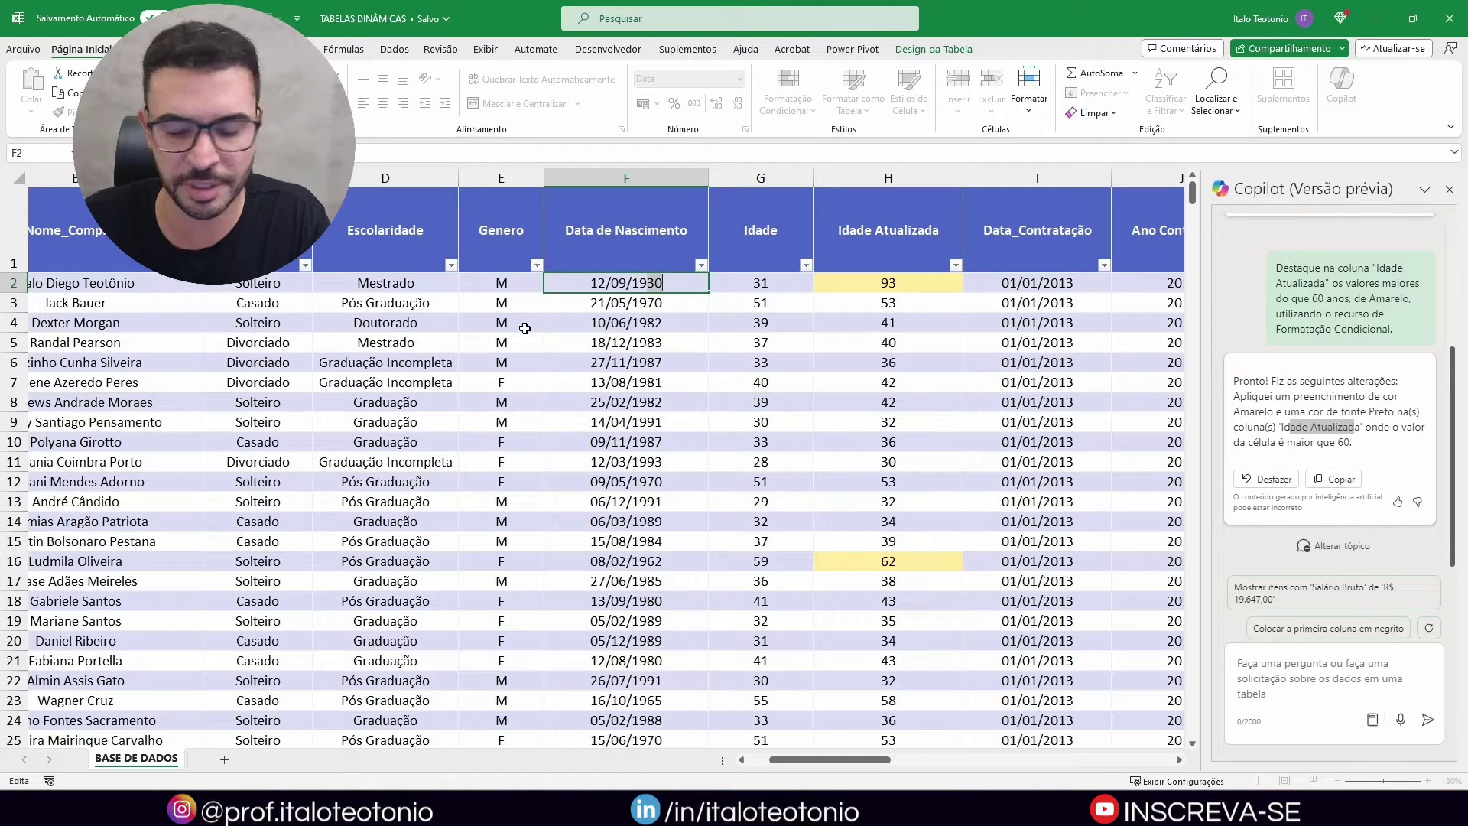
pyautogui.press('BackSpace')
pyautogui.press('BackSpace')
pyautogui.write('90')
pyautogui.press('Return')
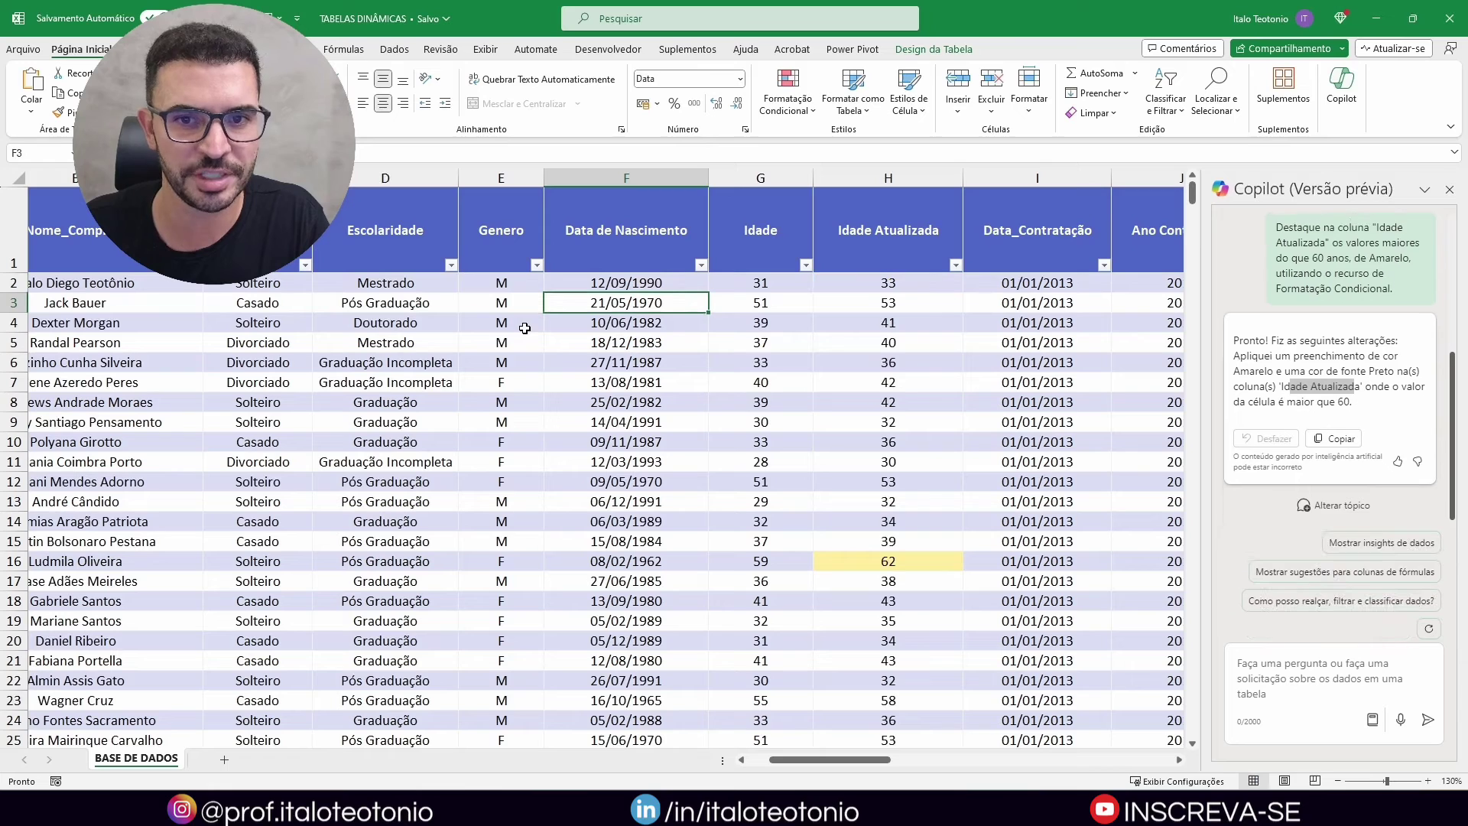
pyautogui.click(857, 277)
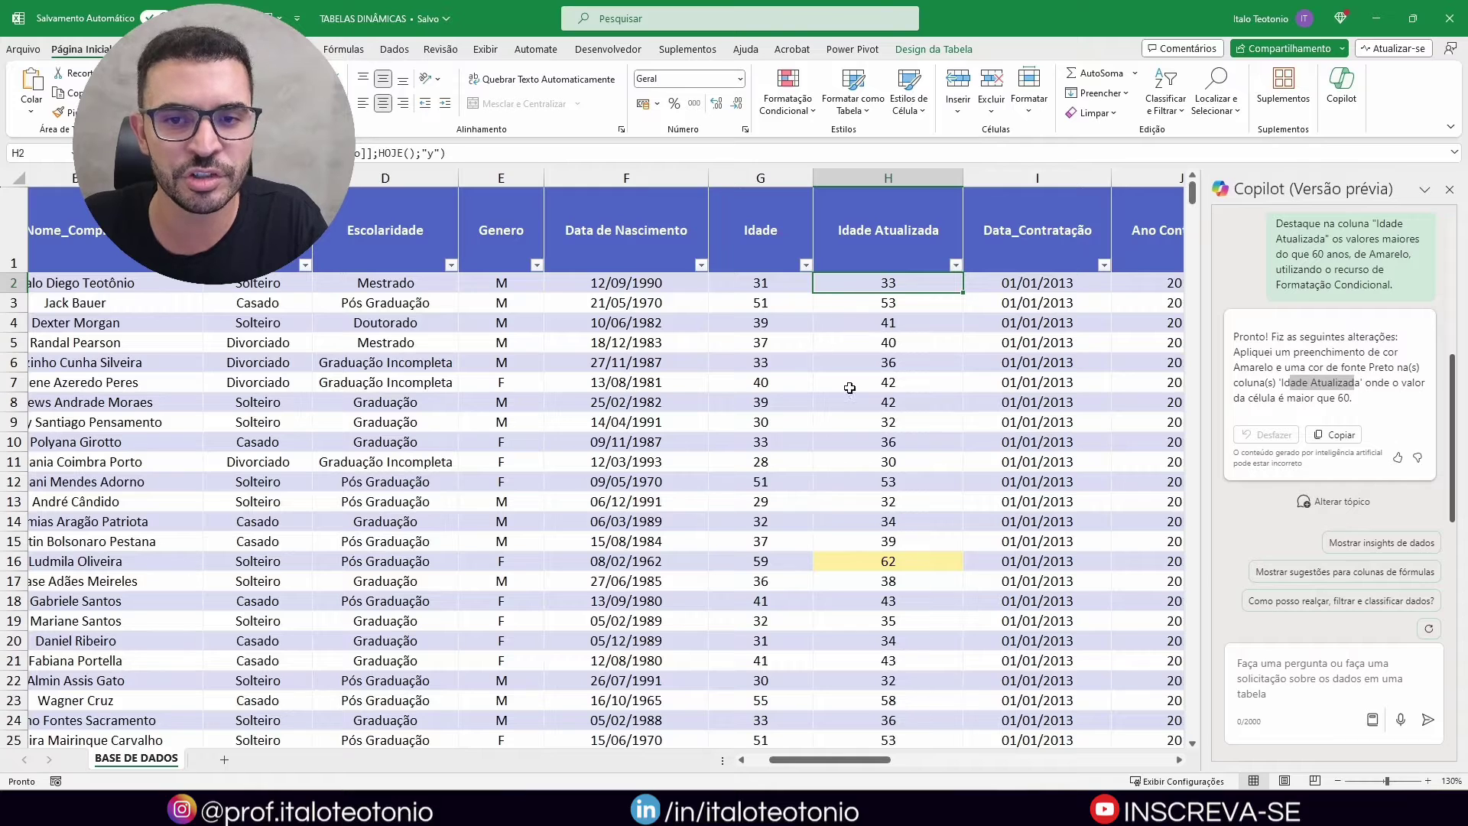
# Test the highlighting by entering an earlier birth year in cell F3, and undo that change.
pyautogui.doubleClick(606, 302)
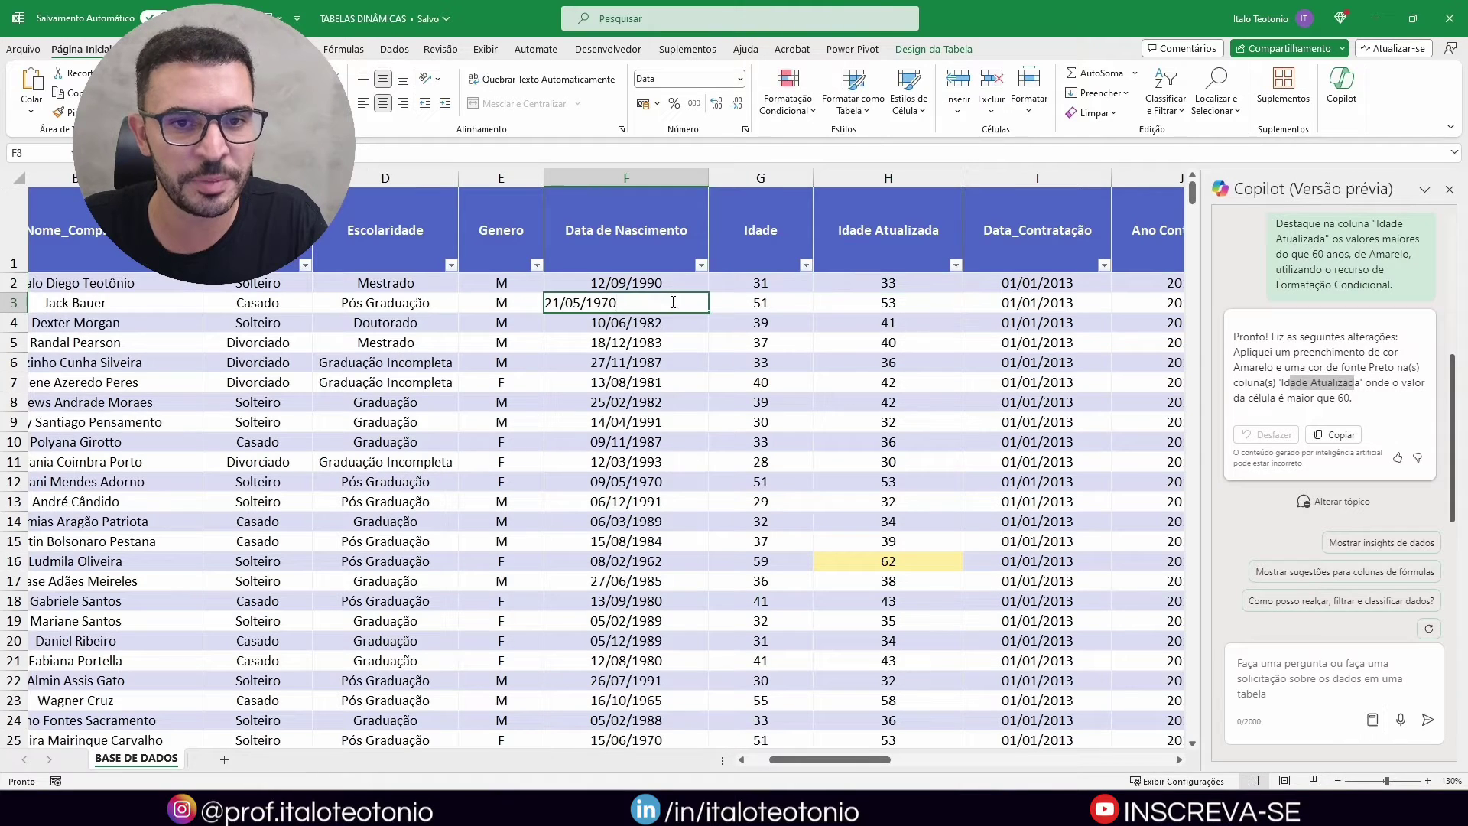
pyautogui.press('Delete')
pyautogui.write('5')
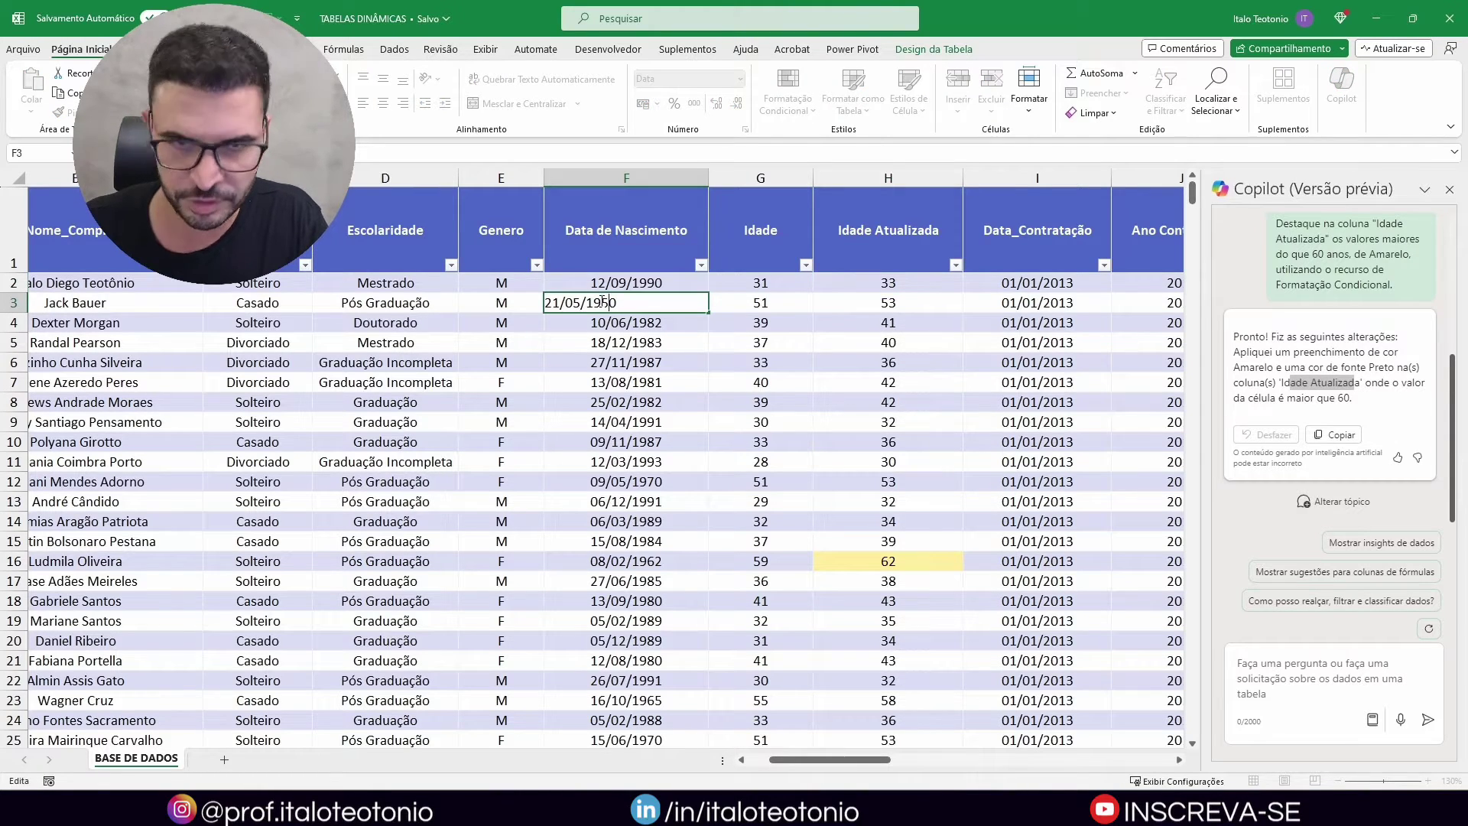
pyautogui.press('Return')
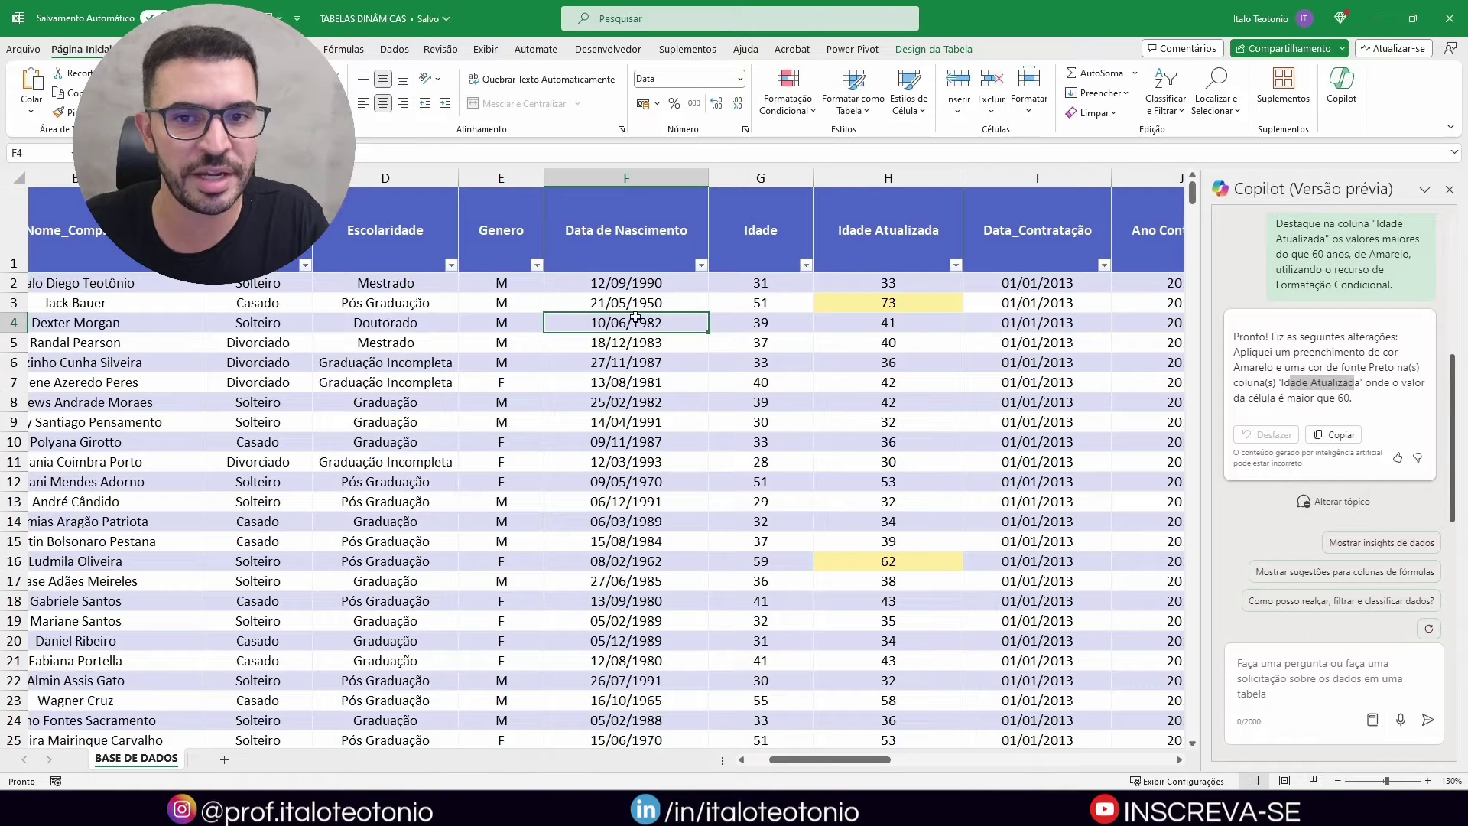
pyautogui.hotkey('ctrl', 'z')
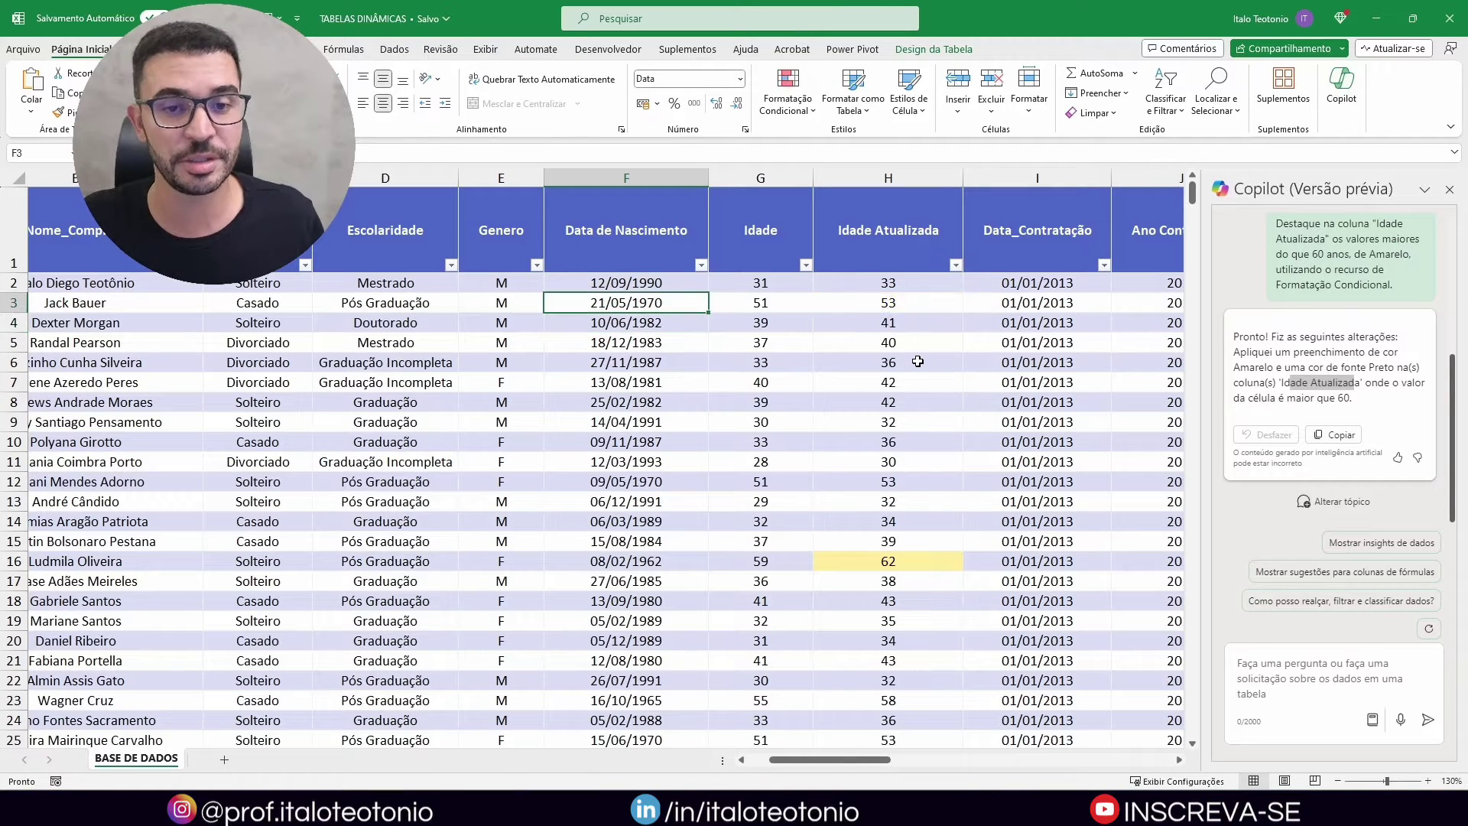
# Select all Idade Atualizada values and examine the condition and format of their rule in the conditional formatting rules manager.
pyautogui.moveTo(895, 283); pyautogui.dragTo(935, 620)
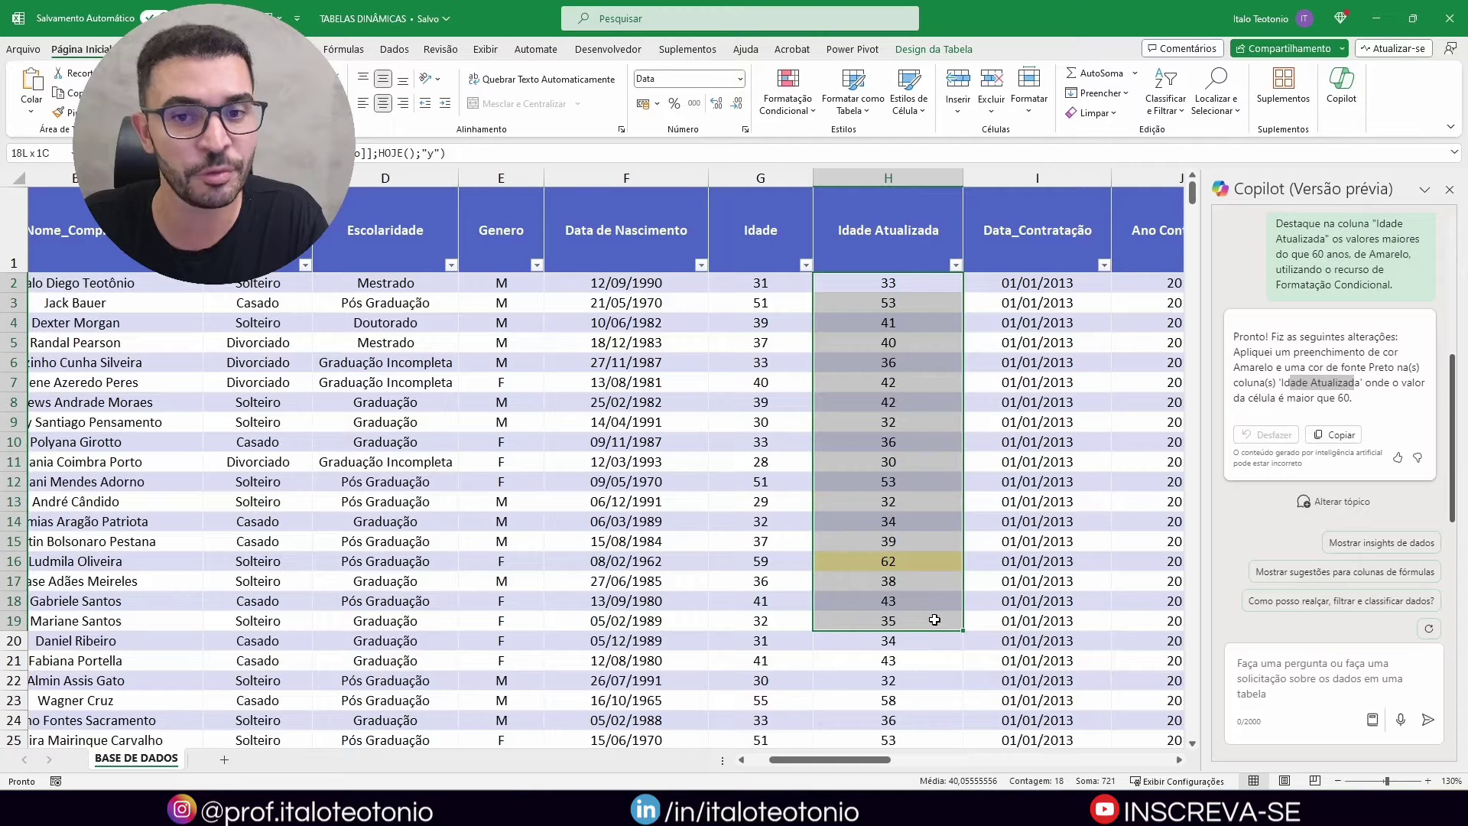
pyautogui.click(887, 283)
pyautogui.hotkey('ctrl', 'shift', 'Down')
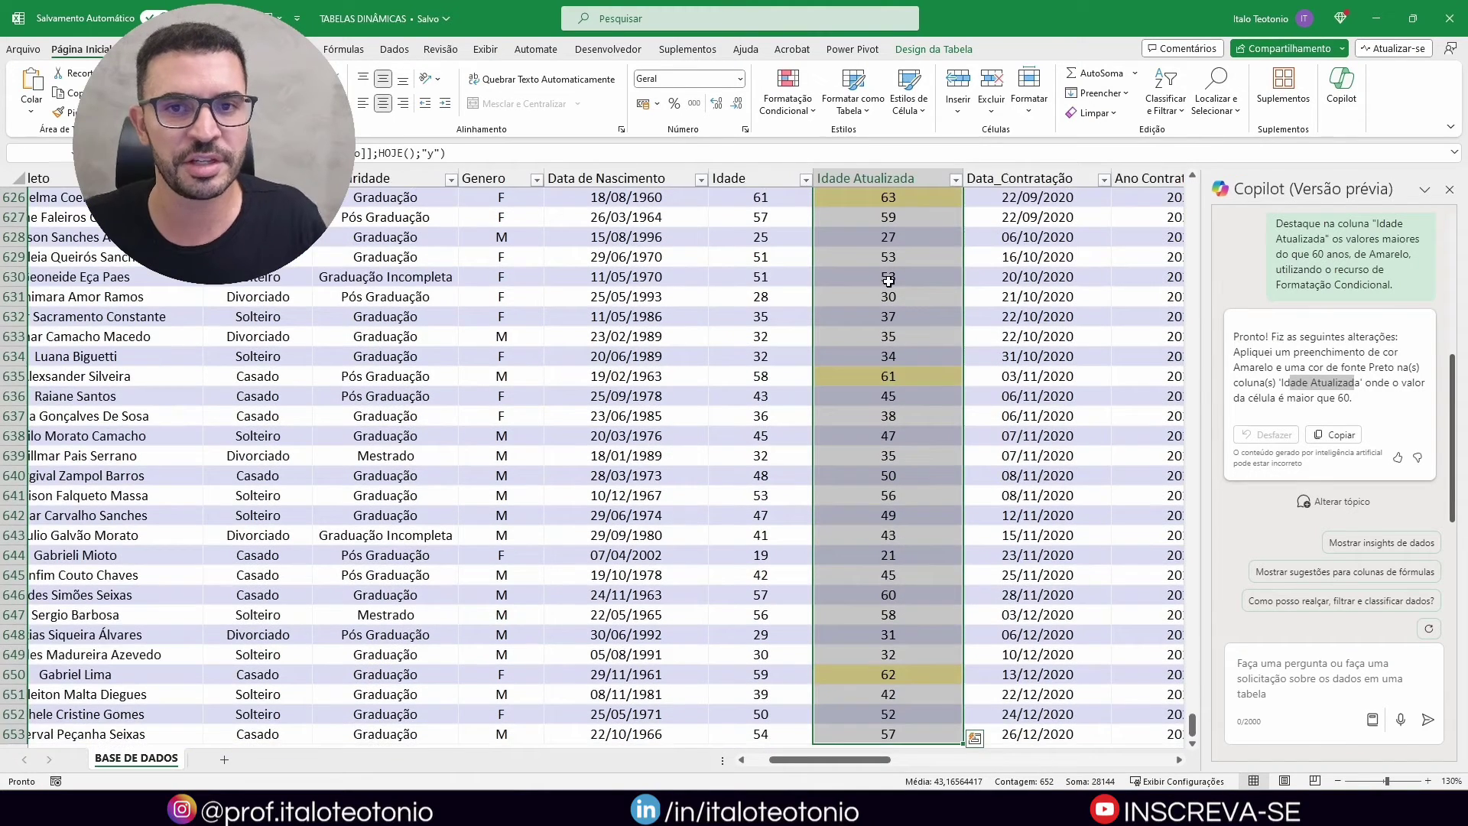
pyautogui.click(808, 113)
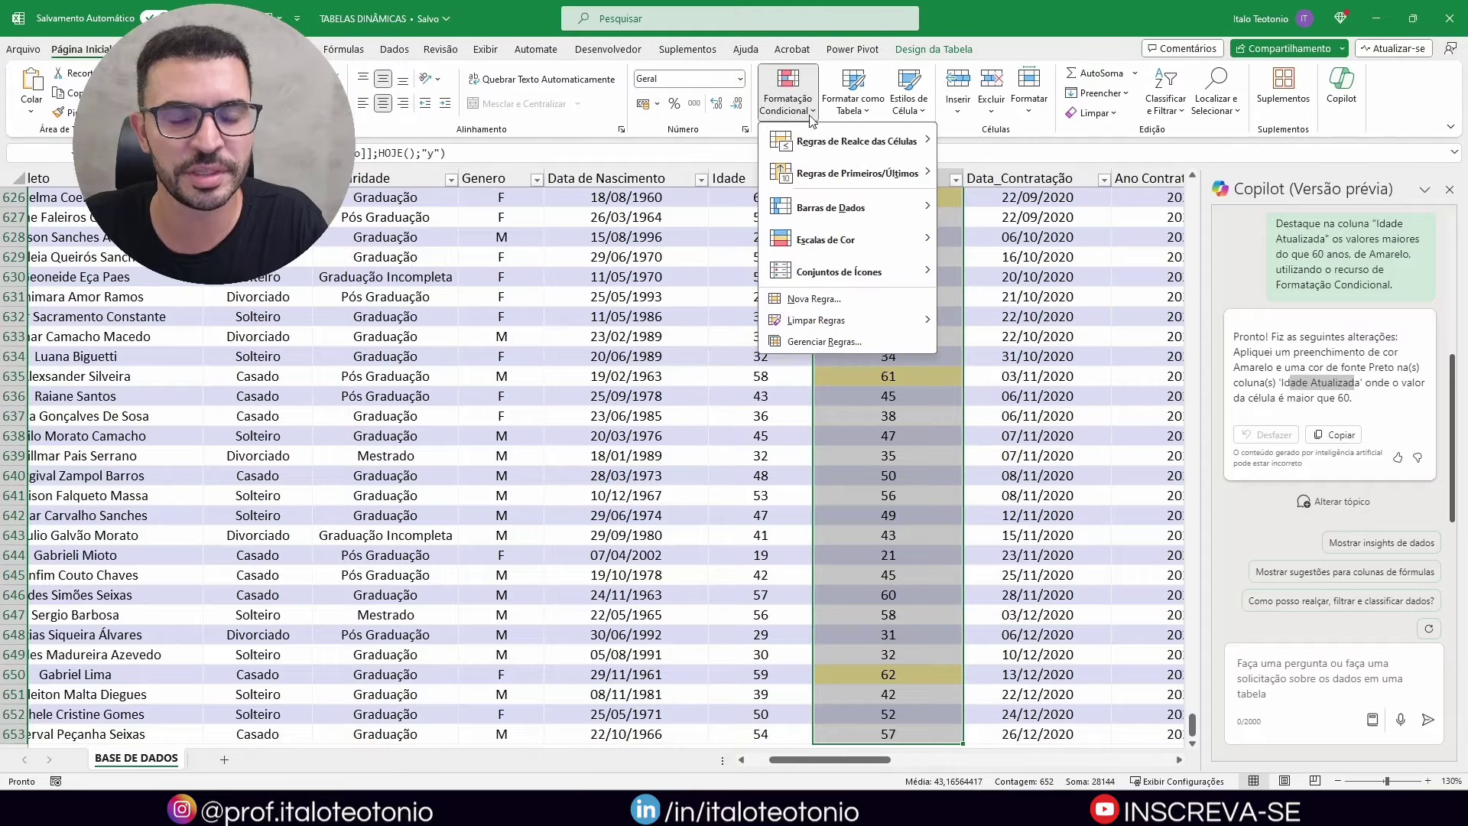
pyautogui.click(823, 339)
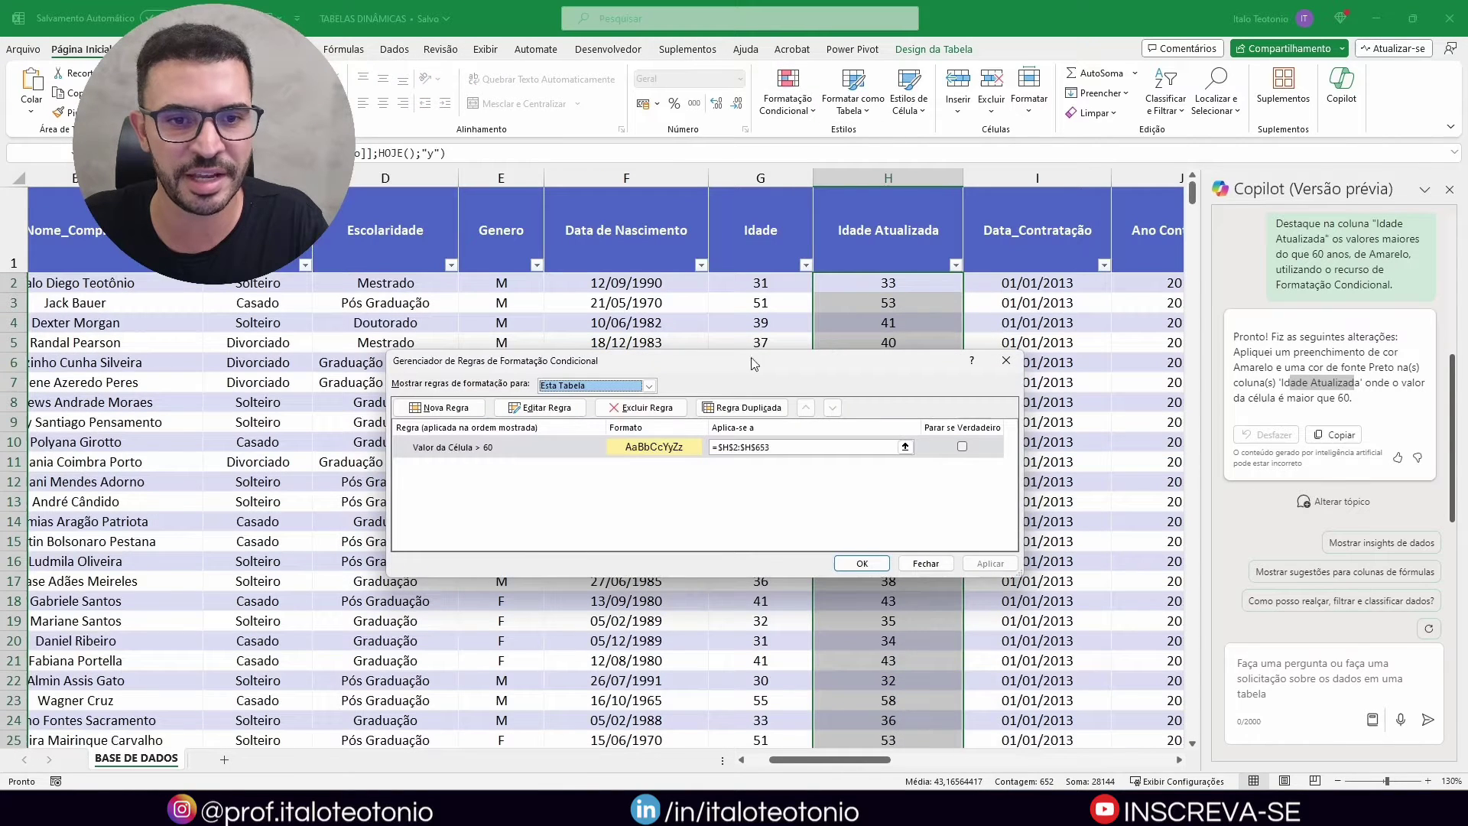
pyautogui.click(468, 451)
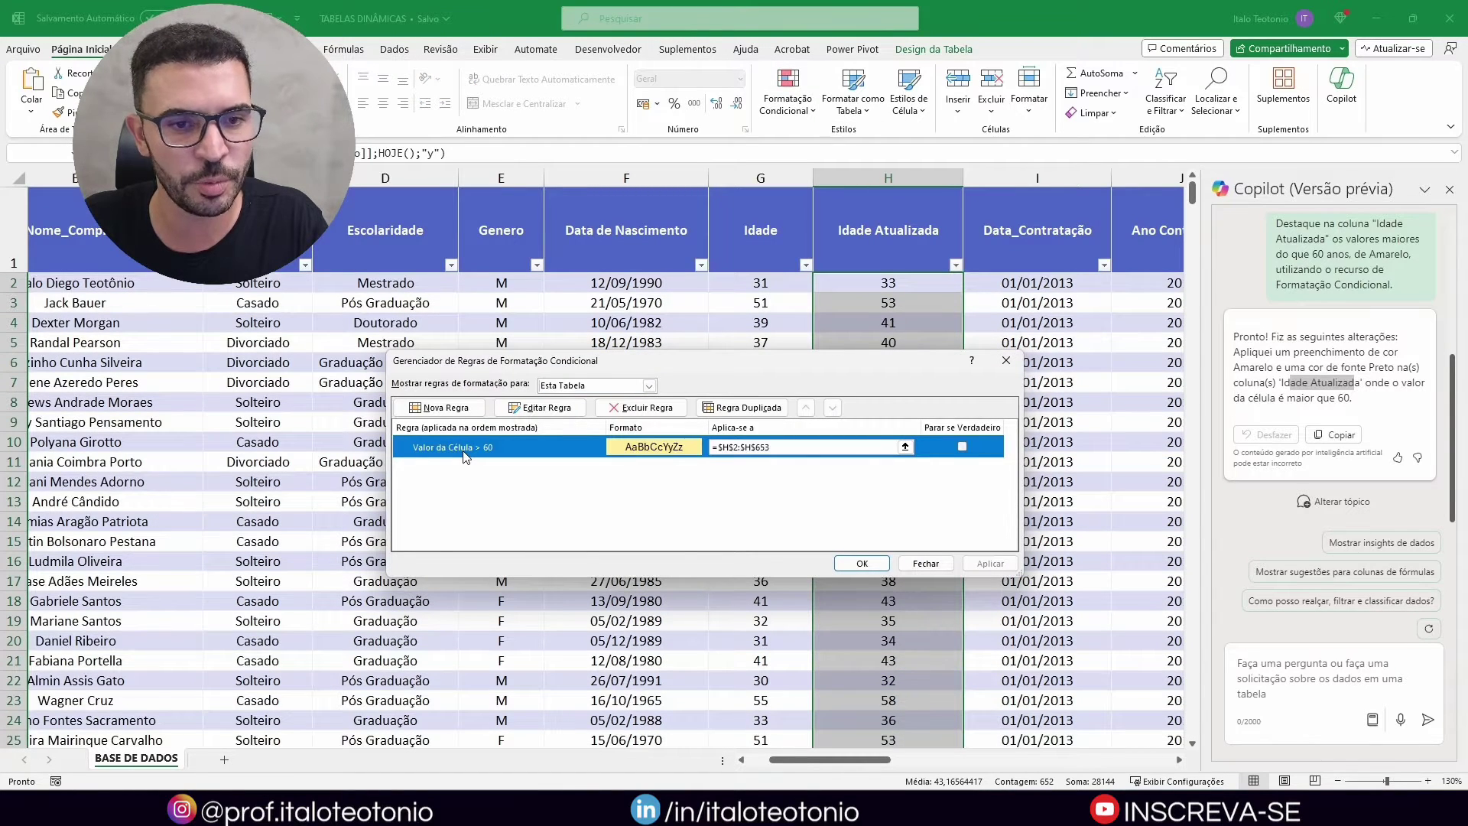
pyautogui.moveTo(452, 457); pyautogui.dragTo(411, 502)
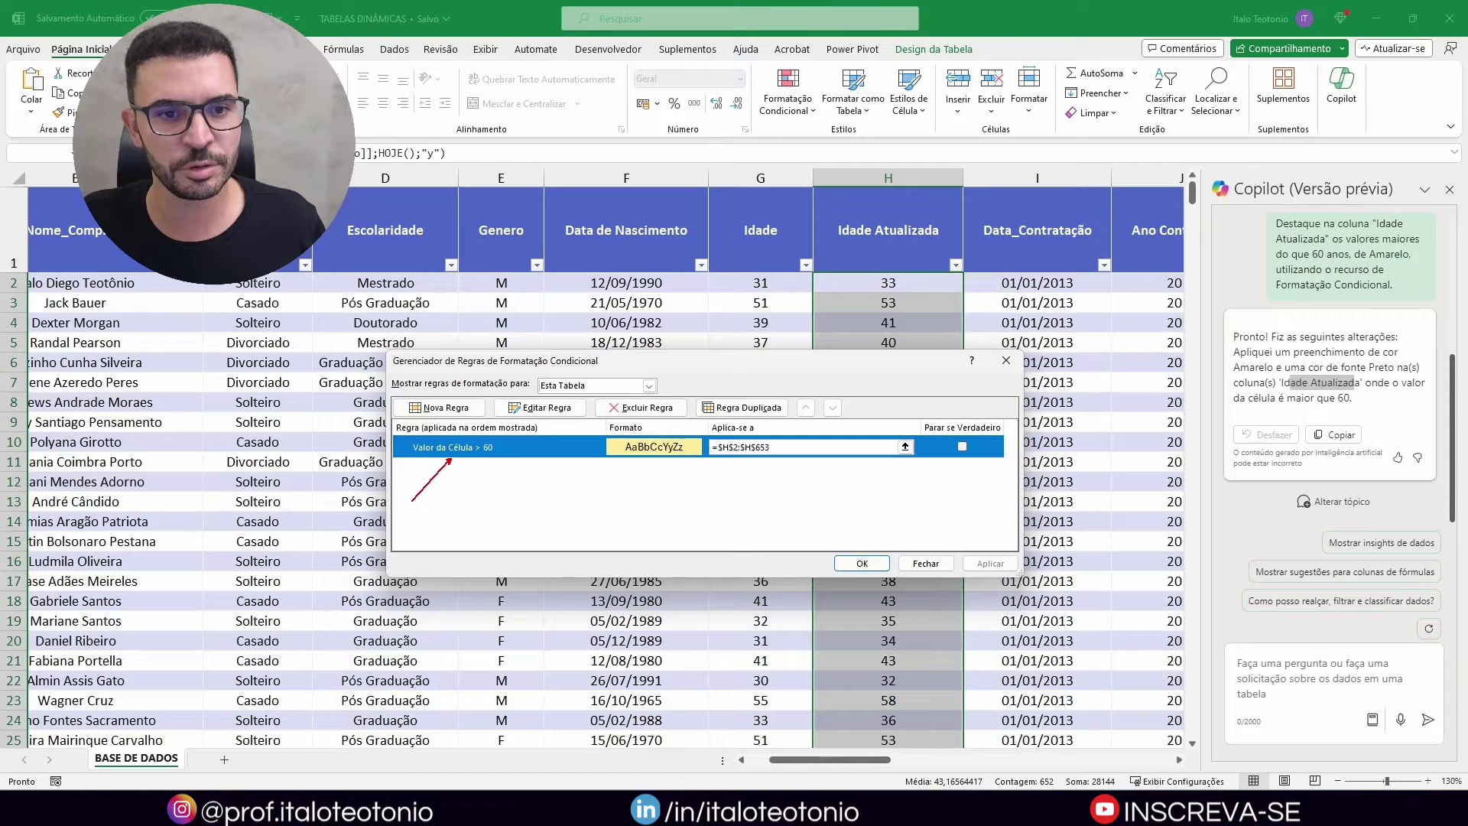
pyautogui.moveTo(491, 456); pyautogui.dragTo(526, 479)
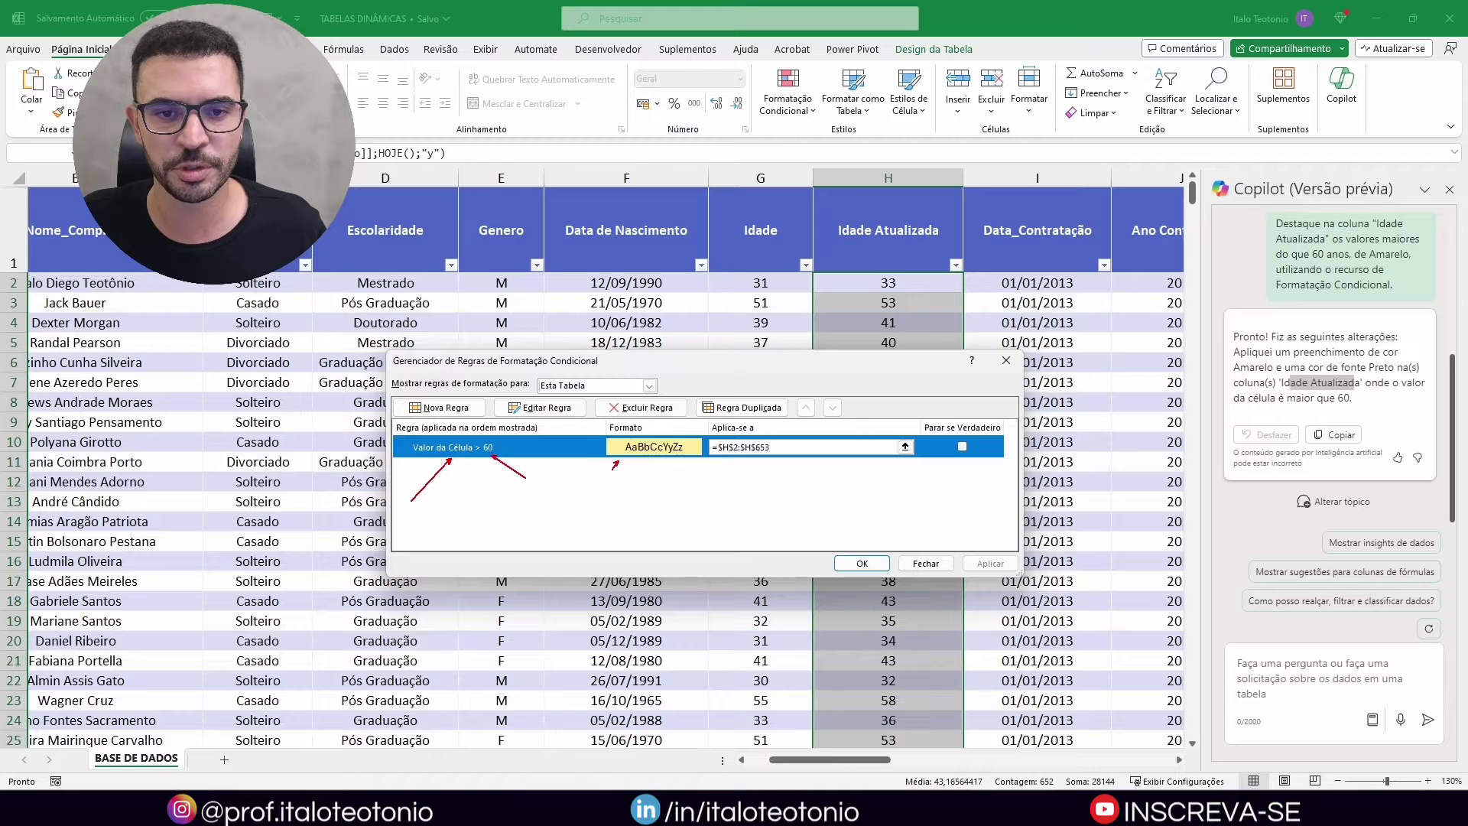
pyautogui.click(858, 561)
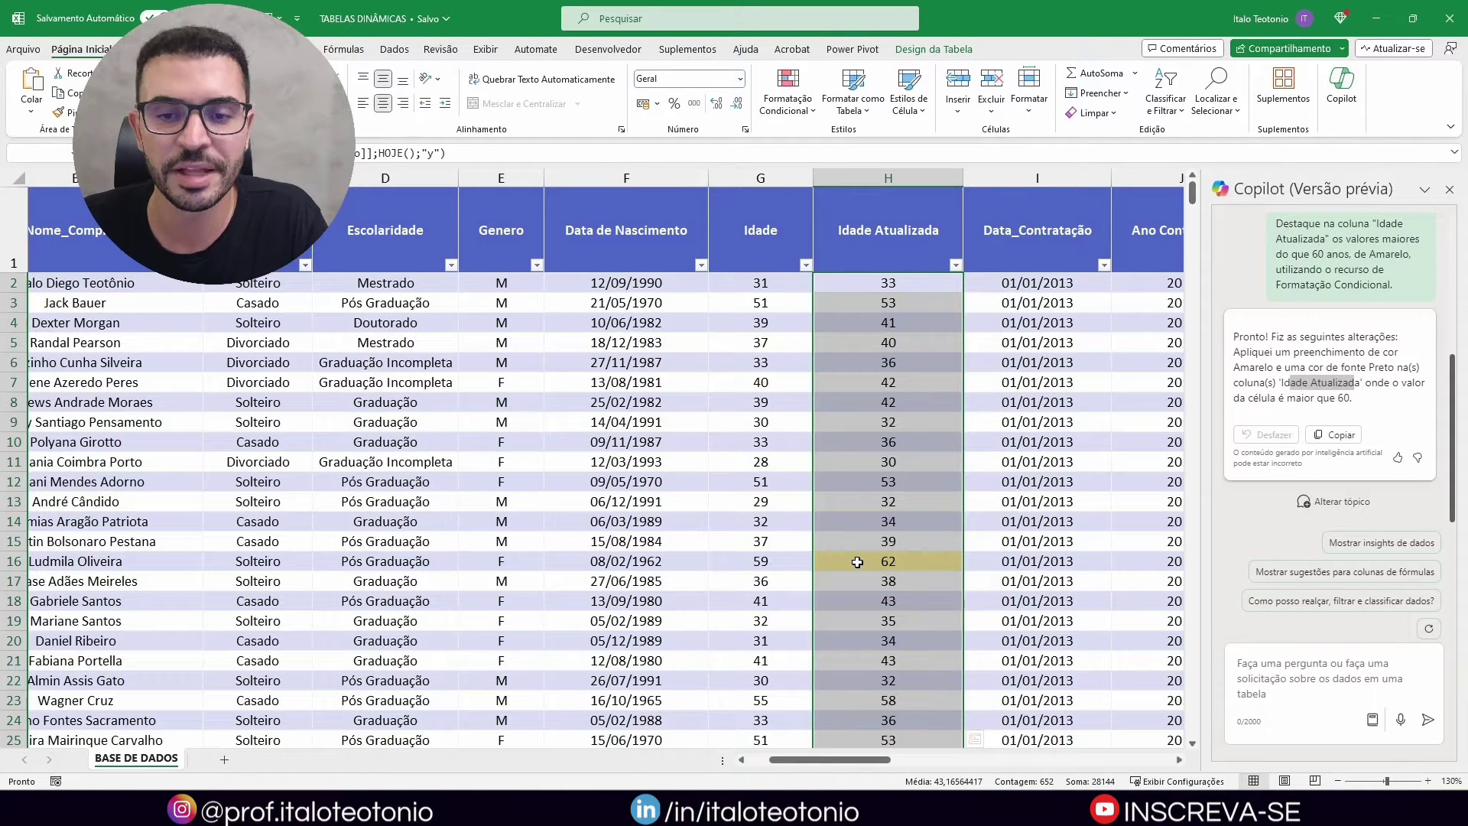
# Select cell H2 and send Copilot the prompt "Contabilize nesta mesma coluna, ou seja, "Idade Atualizada", quantas pessoas possuem acima de 60 anos.".
pyautogui.click(1283, 670)
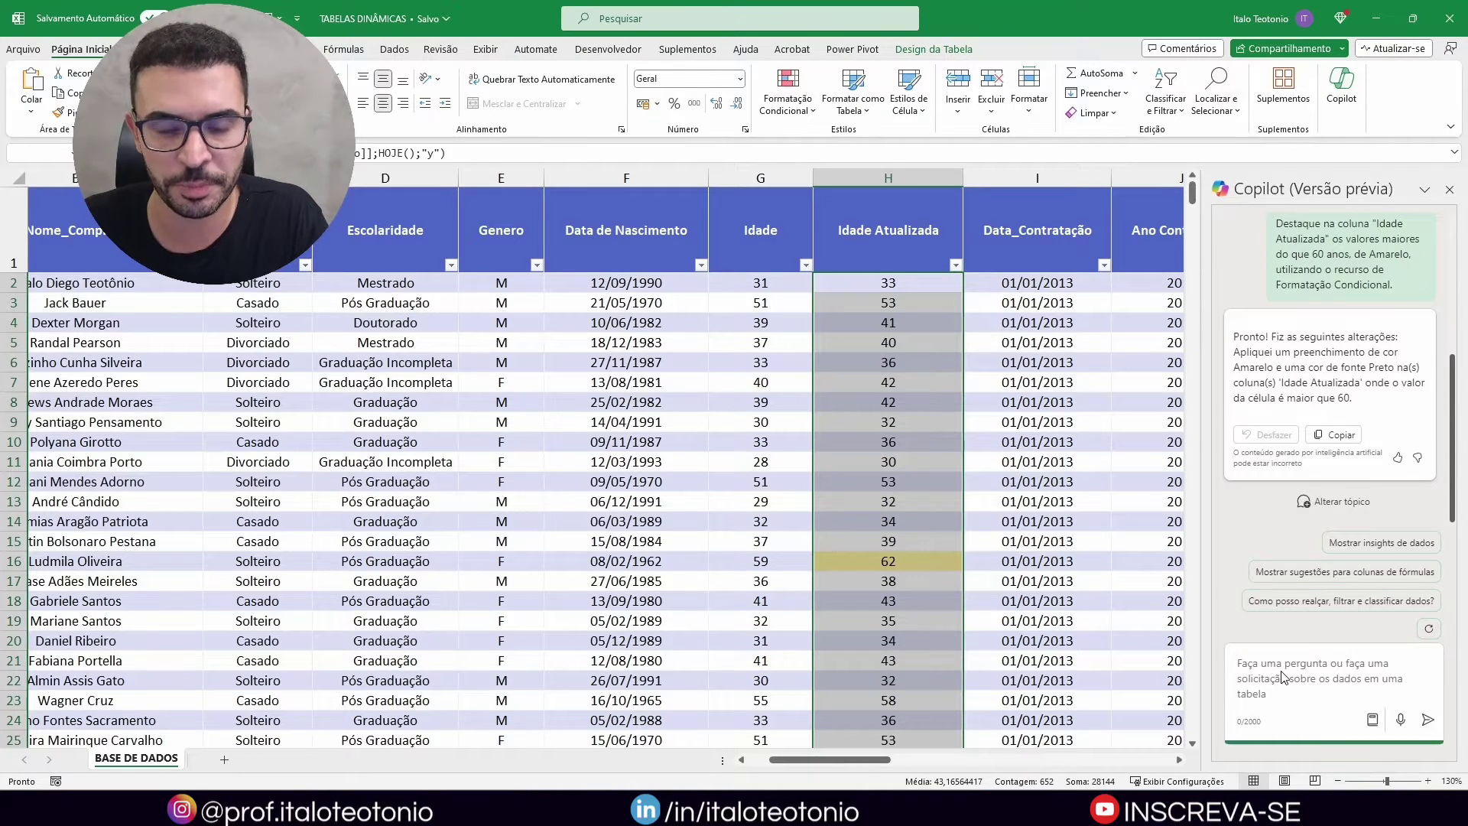
pyautogui.click(883, 289)
pyautogui.scroll(-1, 888, 405)
pyautogui.scroll(1, 888, 407)
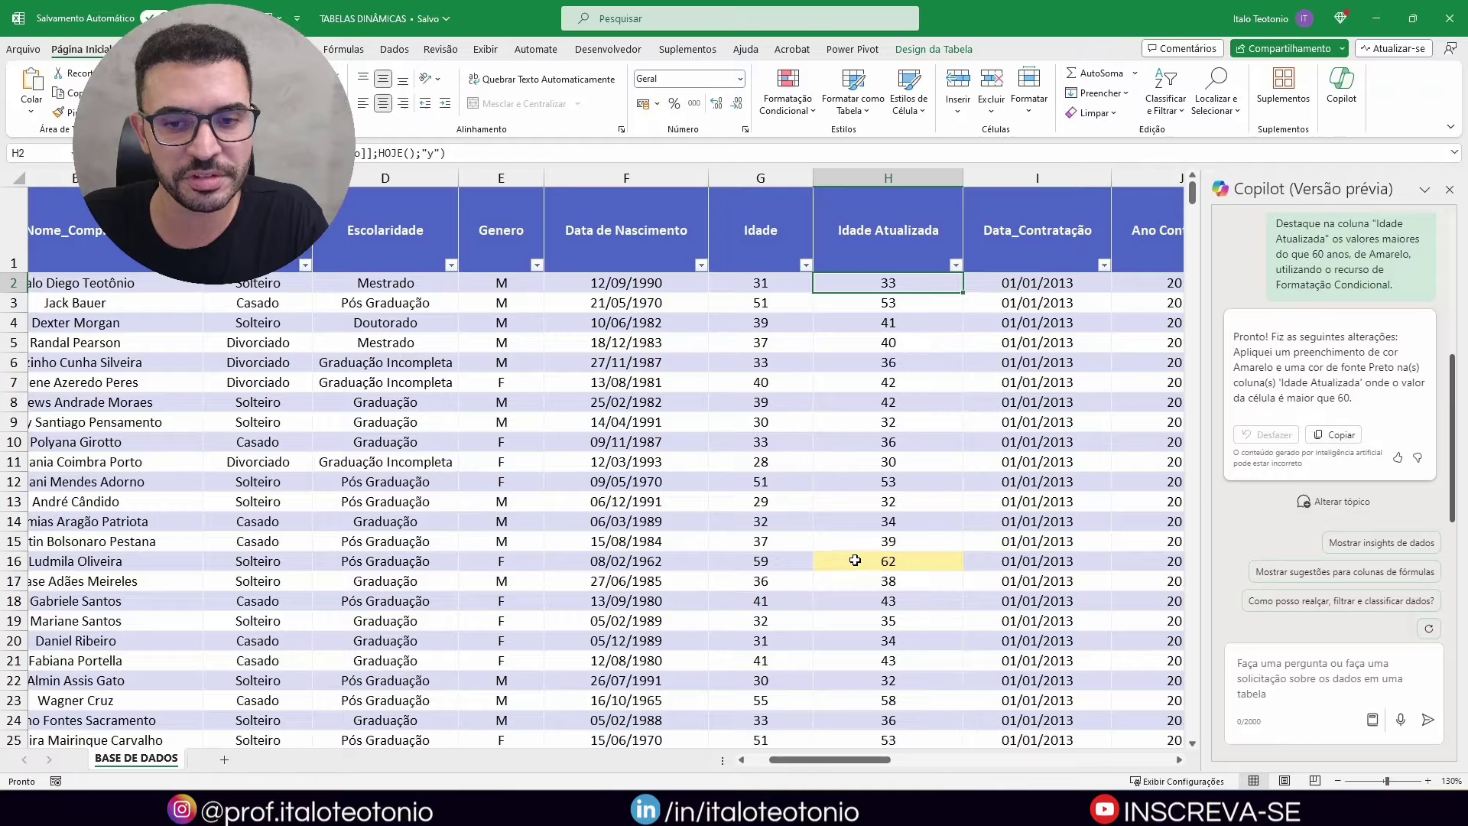
pyautogui.click(1287, 678)
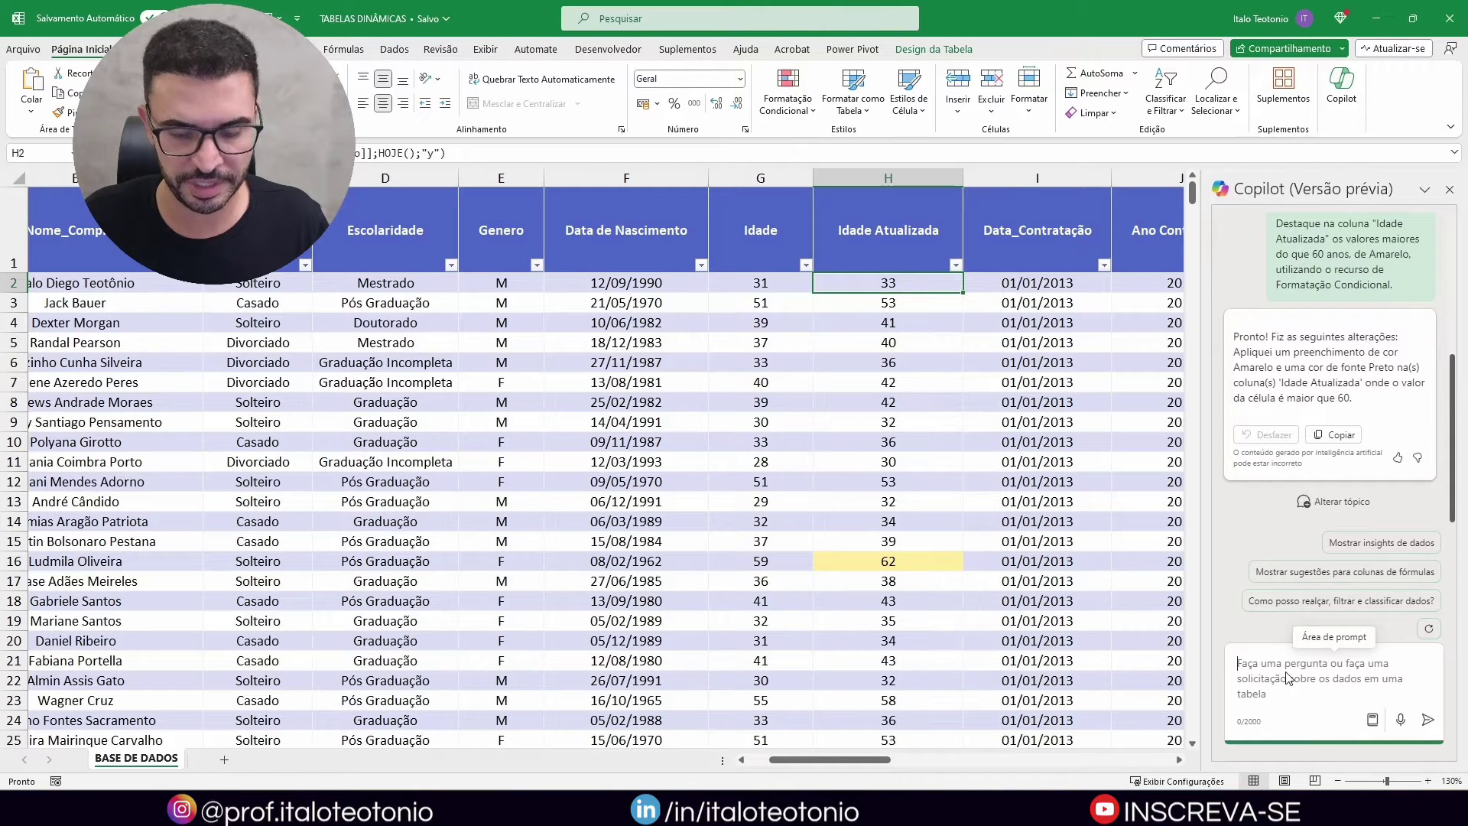
pyautogui.write('Contabilize nesta mesma coluna, ')
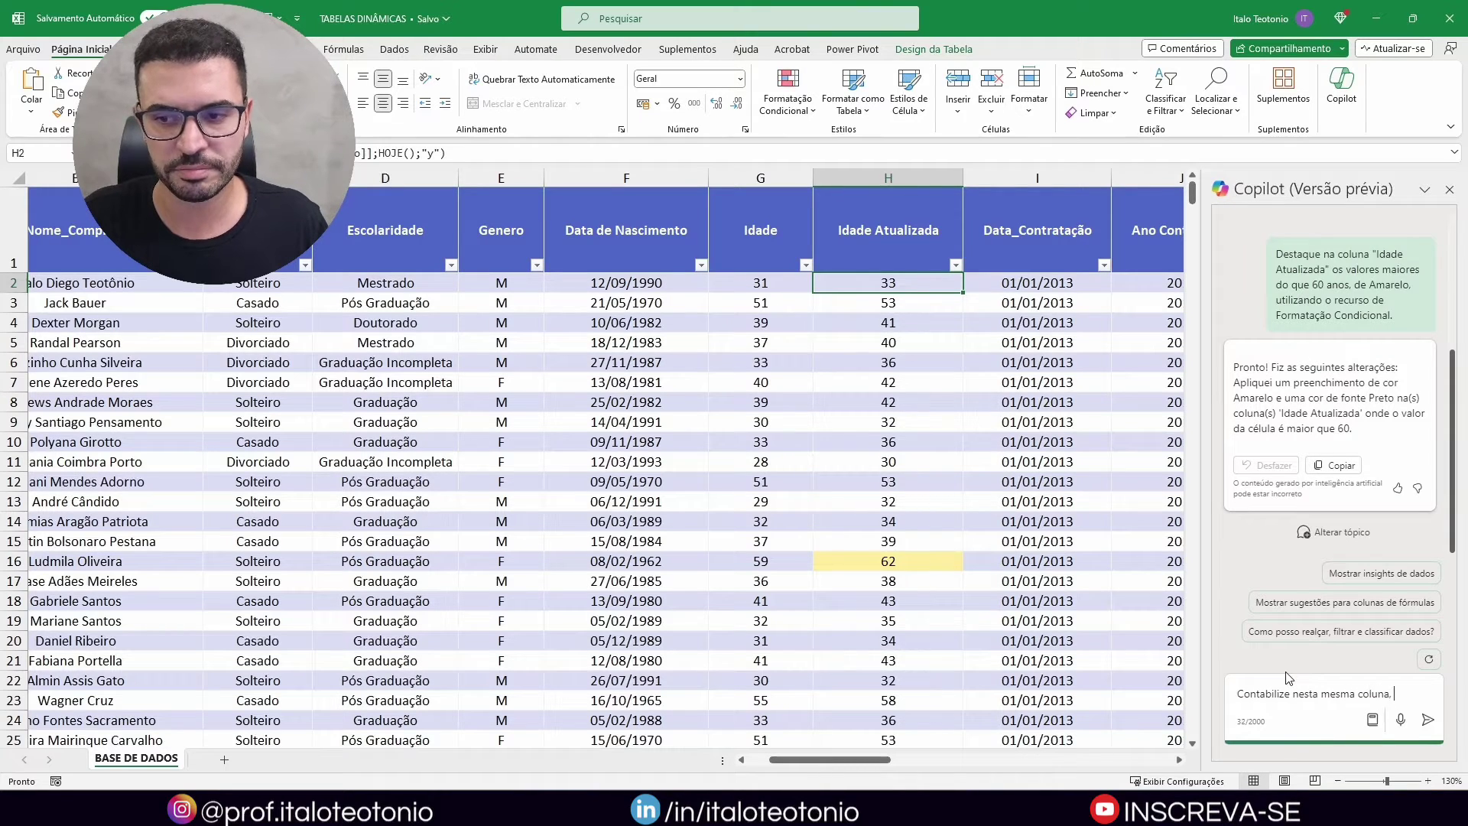
pyautogui.write('ou seja, ')
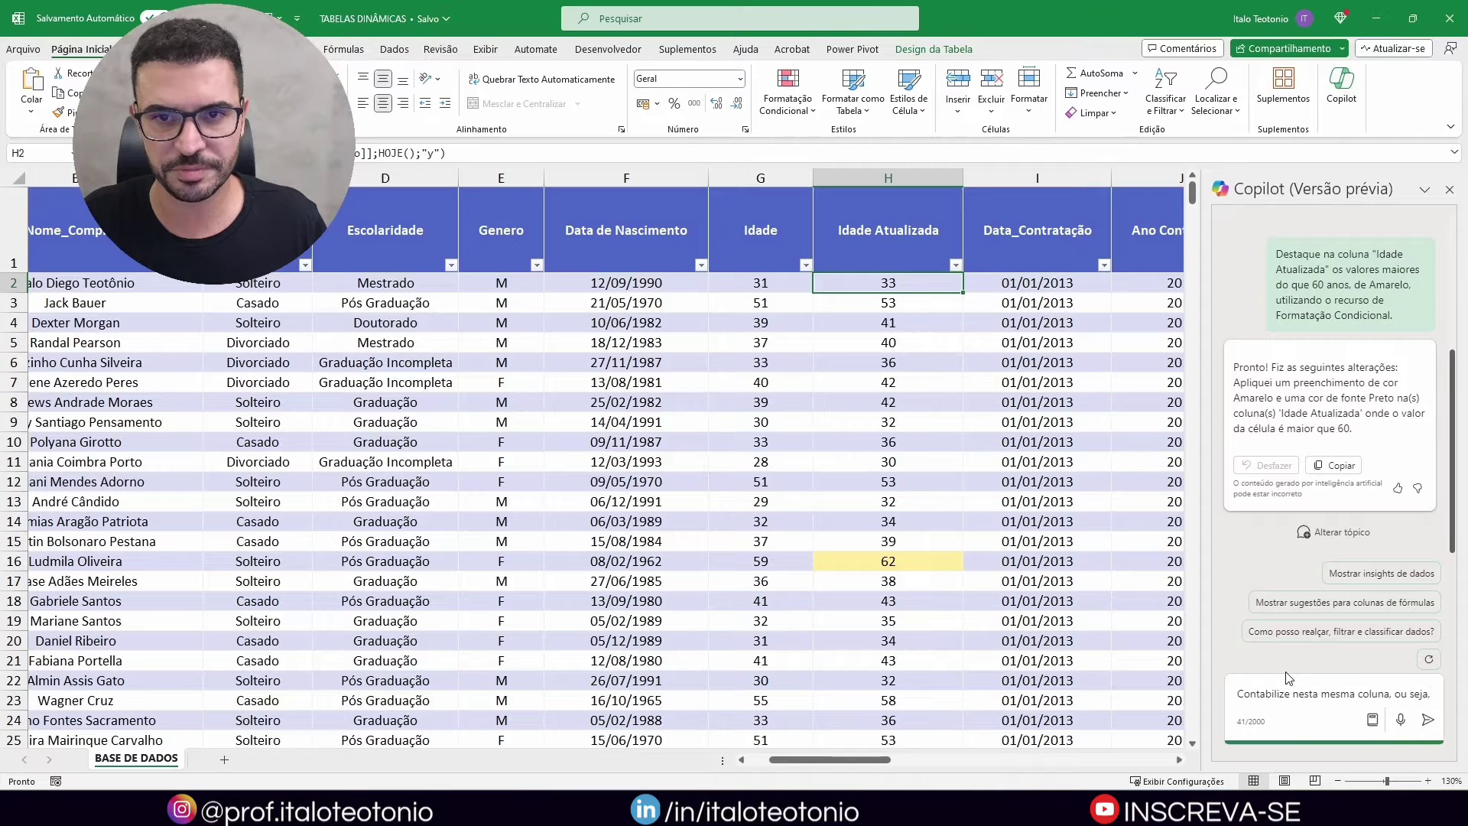
pyautogui.write('"Idade Atualiza')
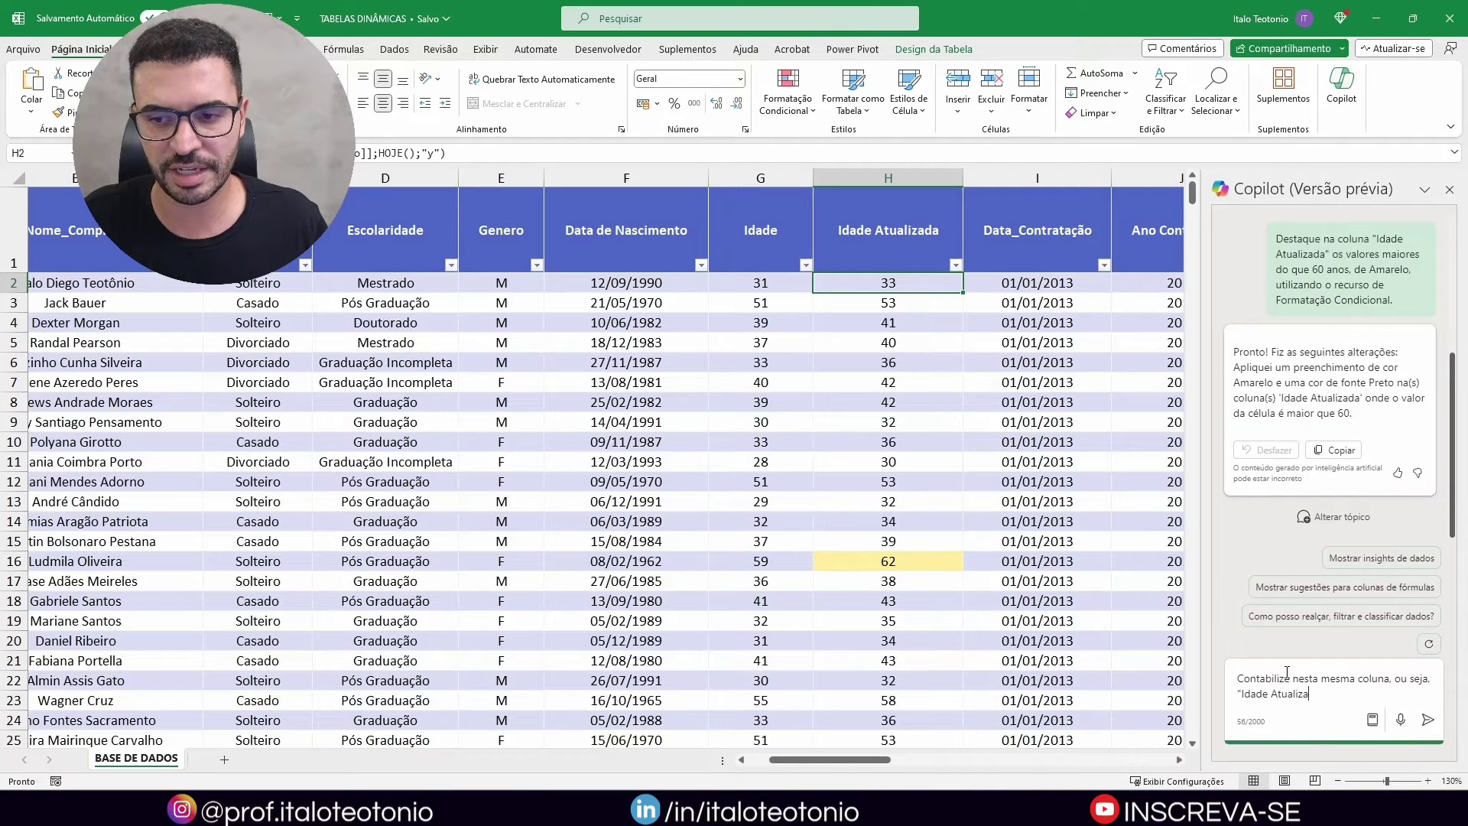
pyautogui.write('da", quantas pessoas possuem acima de 60 anos.')
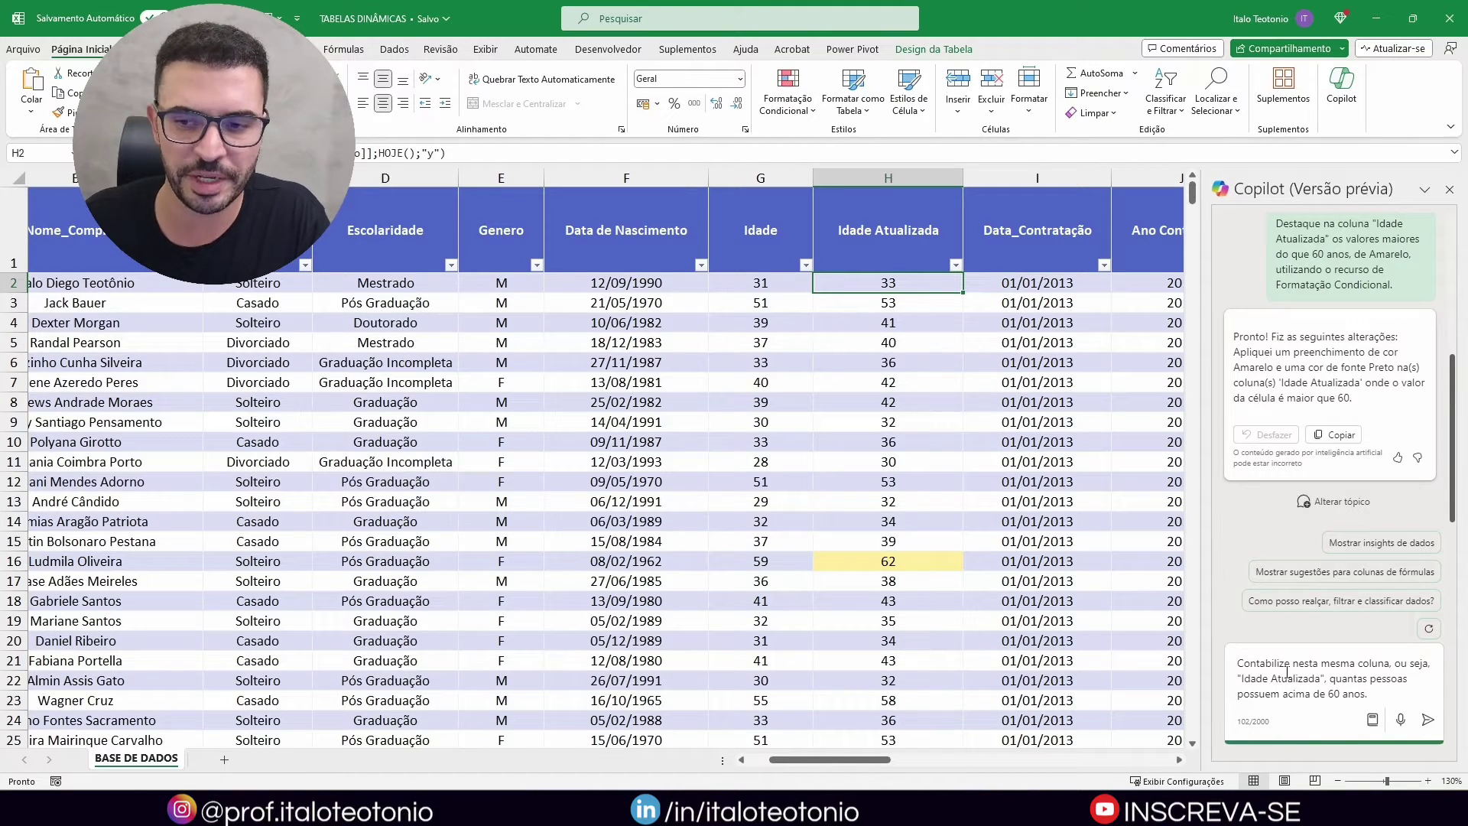
pyautogui.press('Return')
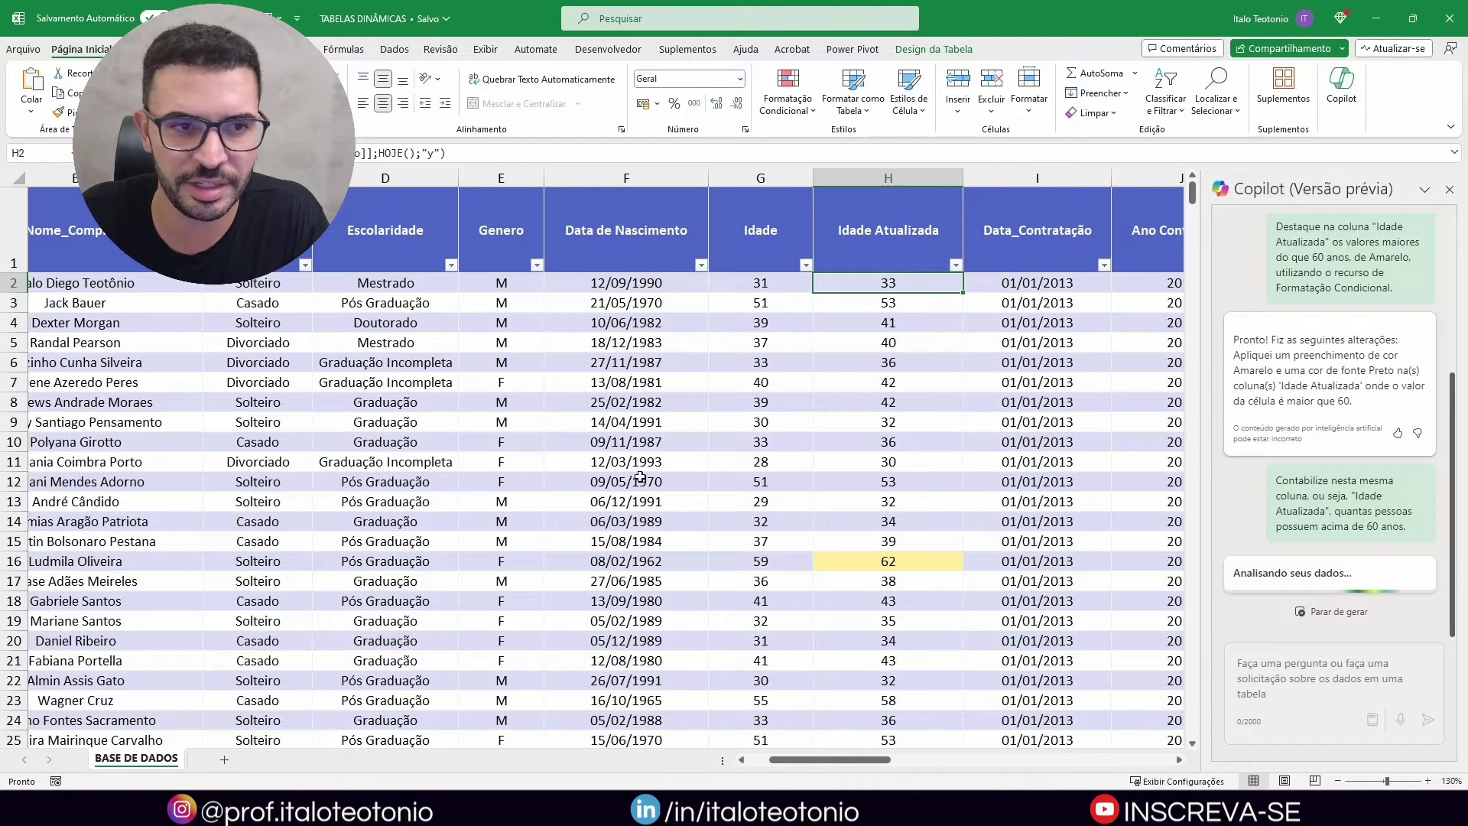
pyautogui.moveTo(788, 761); pyautogui.dragTo(767, 767)
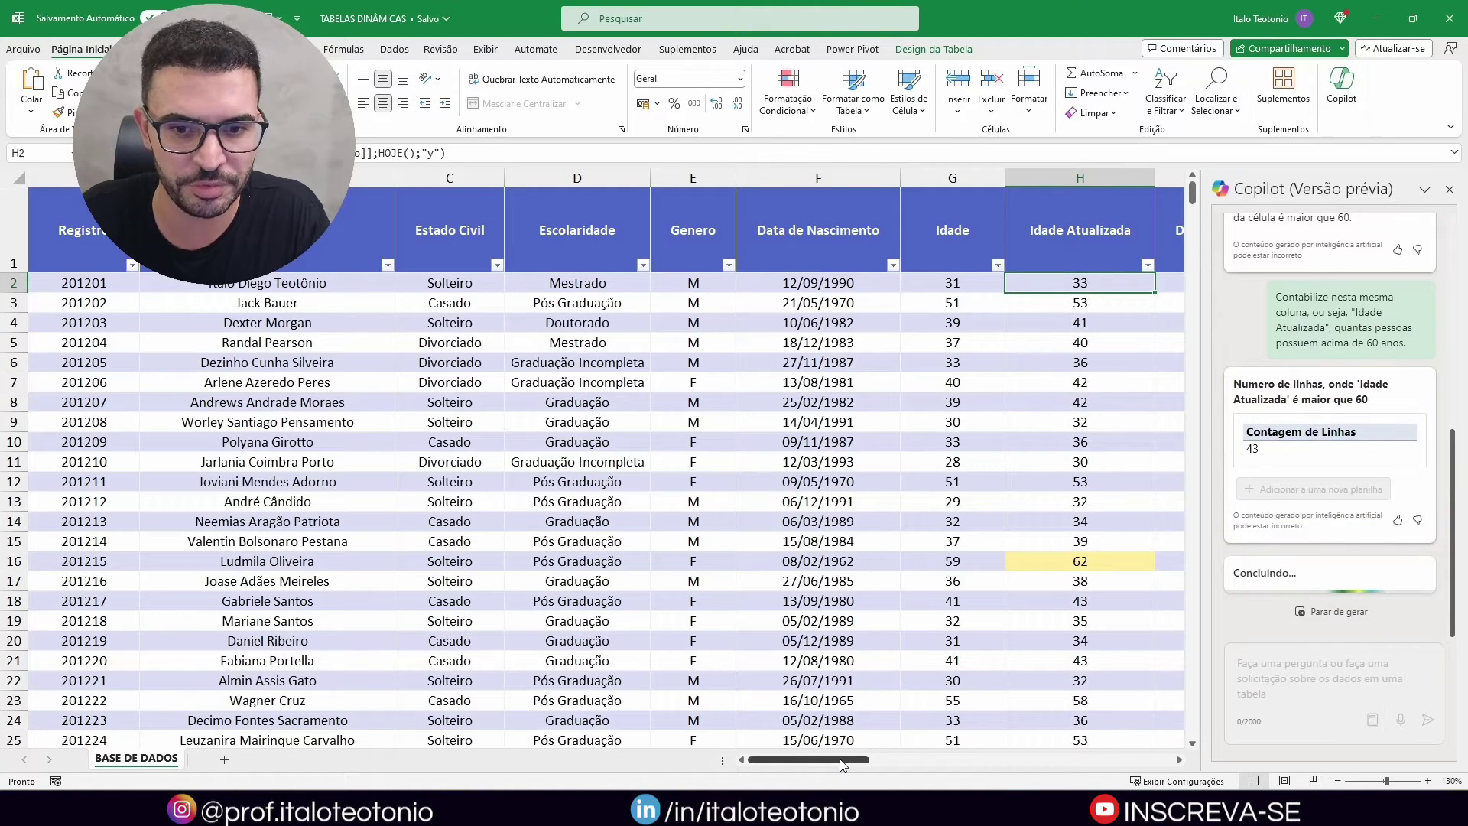
# Examine Copilot's row count and written answer about how many people in Idade Atualizada are over 60.
pyautogui.moveTo(841, 762); pyautogui.dragTo(896, 766)
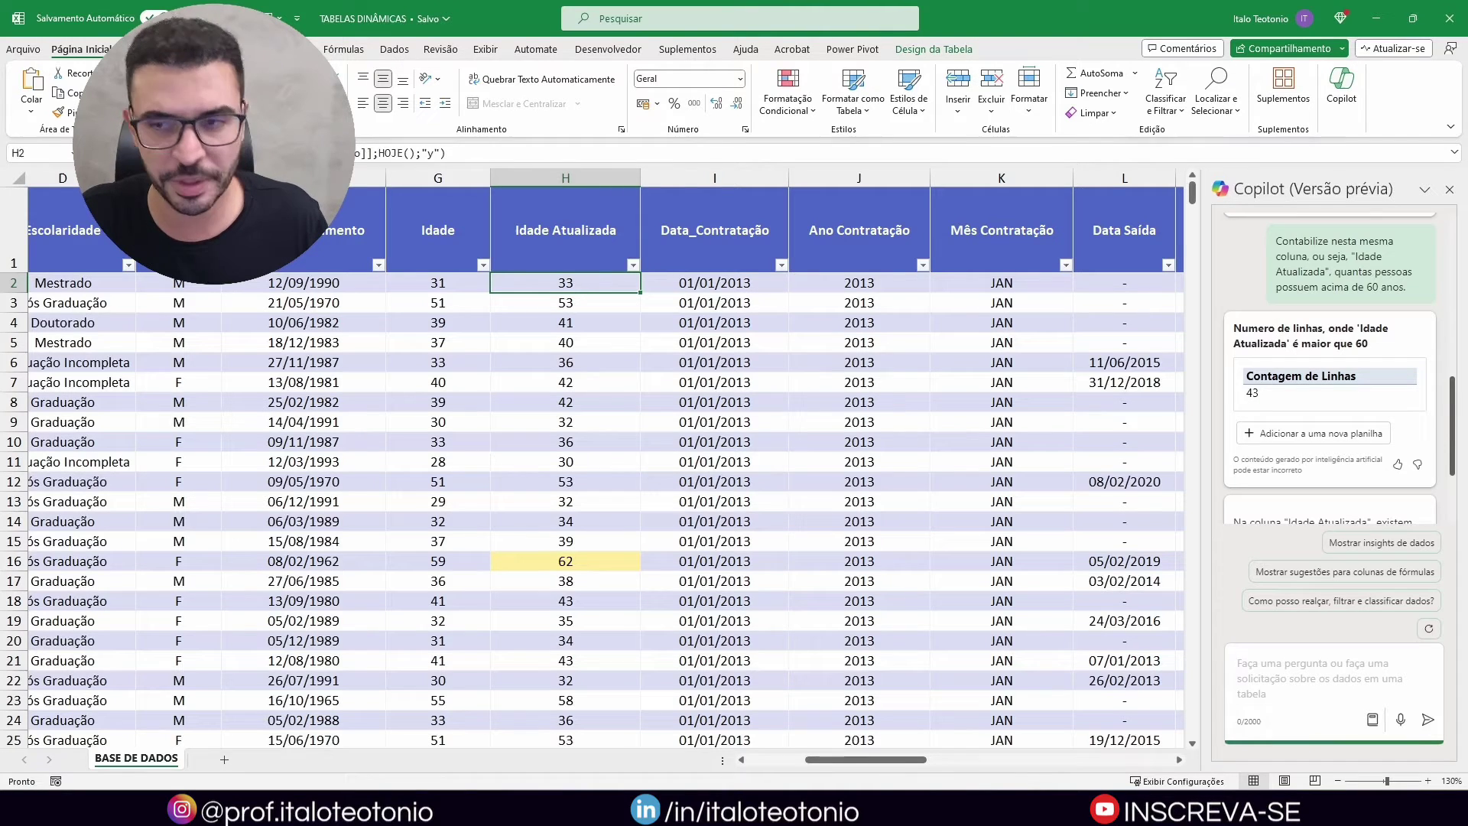
pyautogui.moveTo(1357, 261); pyautogui.dragTo(1280, 212)
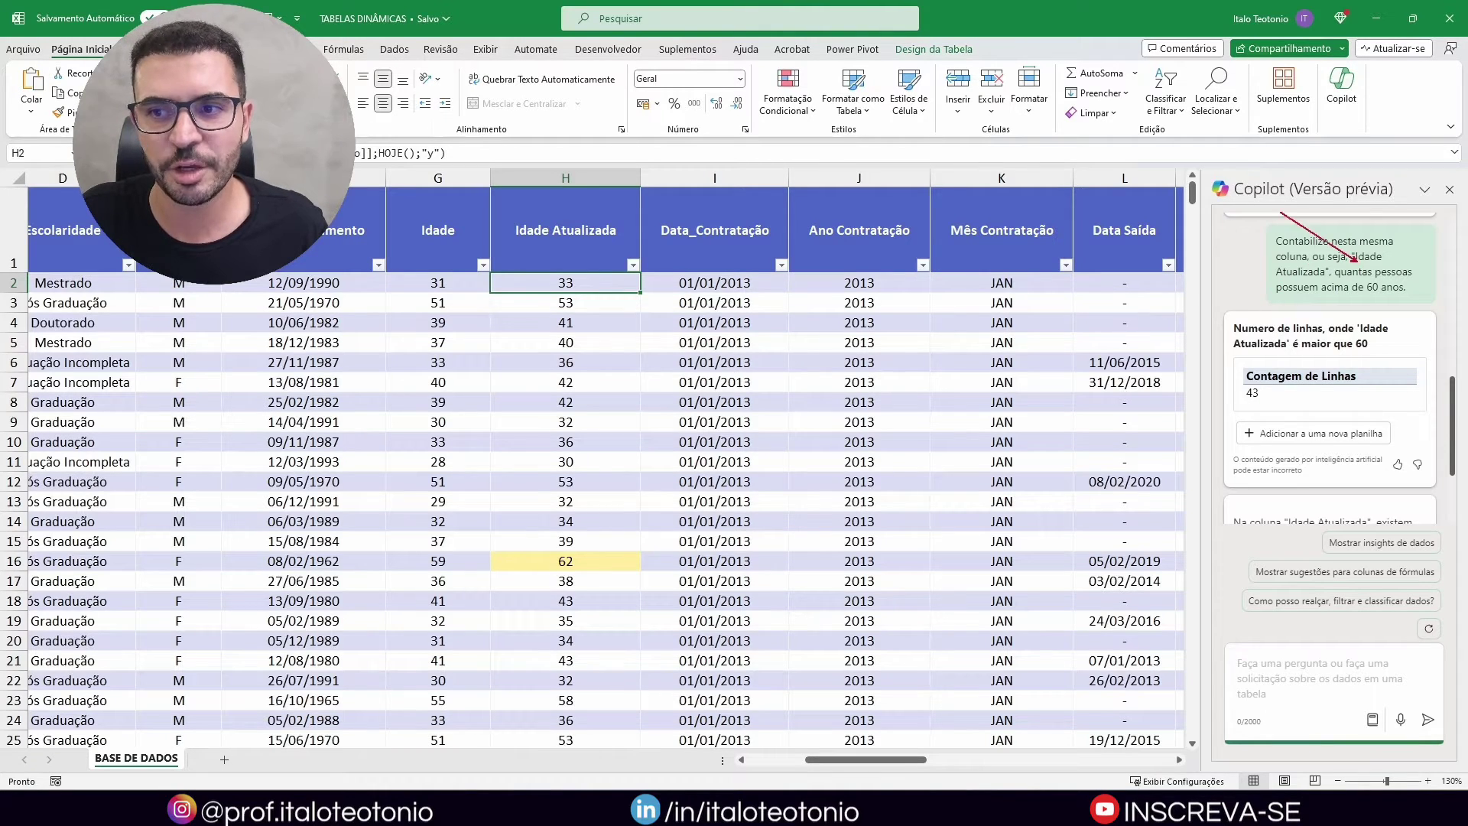
pyautogui.moveTo(1276, 274); pyautogui.dragTo(1254, 326)
pyautogui.press('Escape')
pyautogui.scroll(-3, 1306, 344)
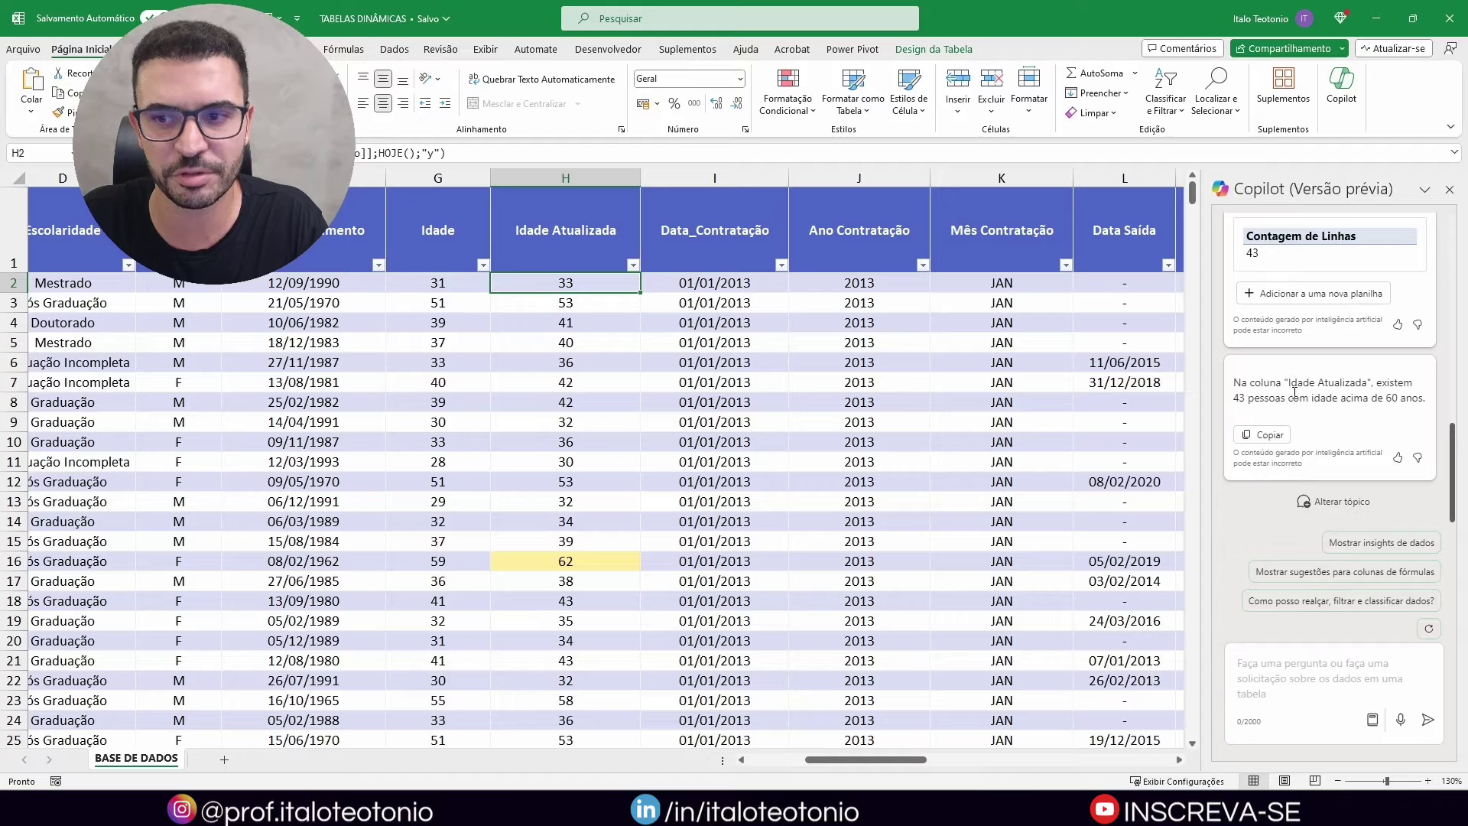
pyautogui.moveTo(1311, 398); pyautogui.dragTo(1421, 401)
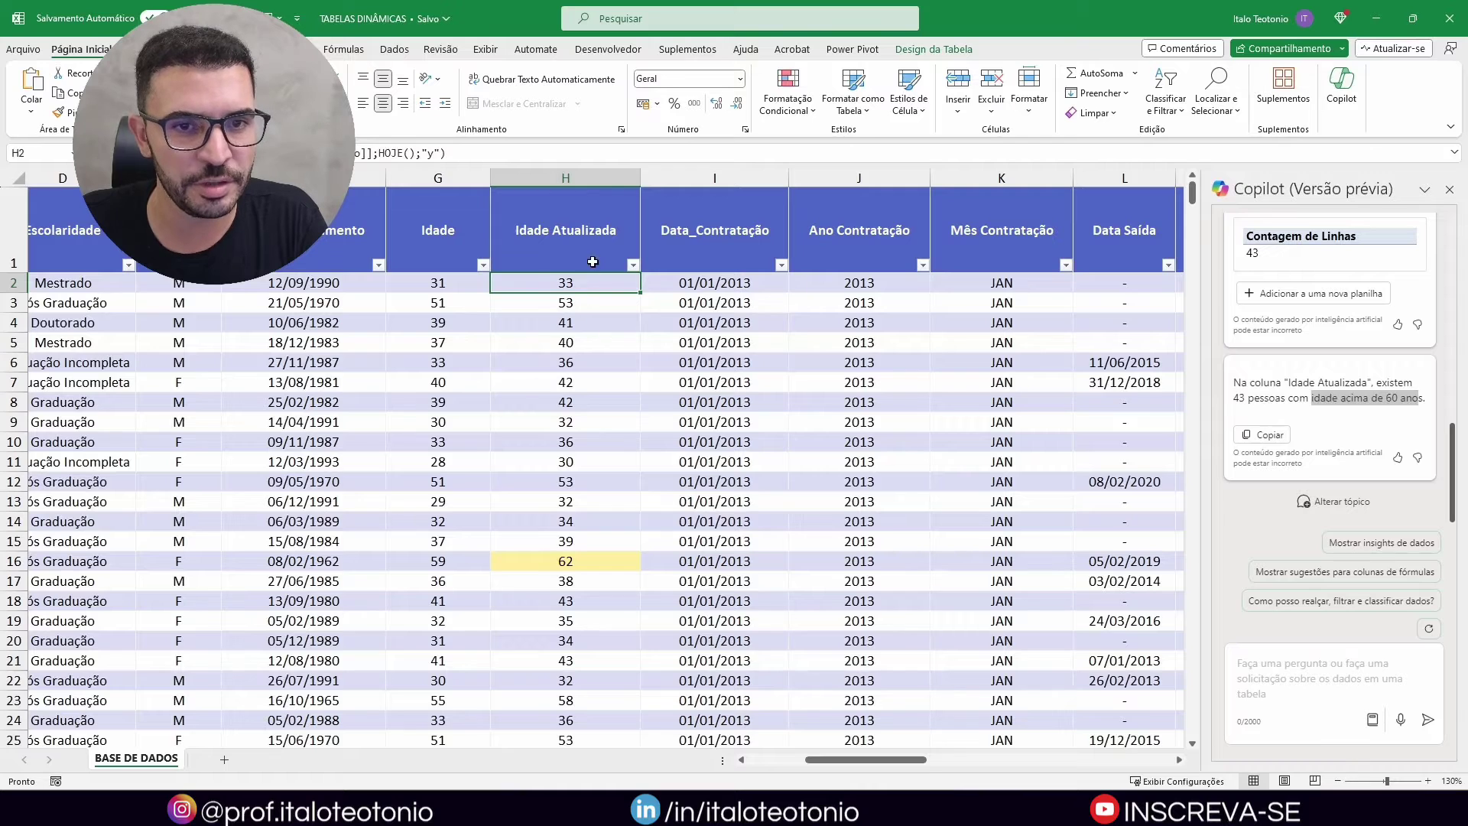
# Filter the Idade Atualizada column to show only values greater than 60.
pyautogui.click(633, 265)
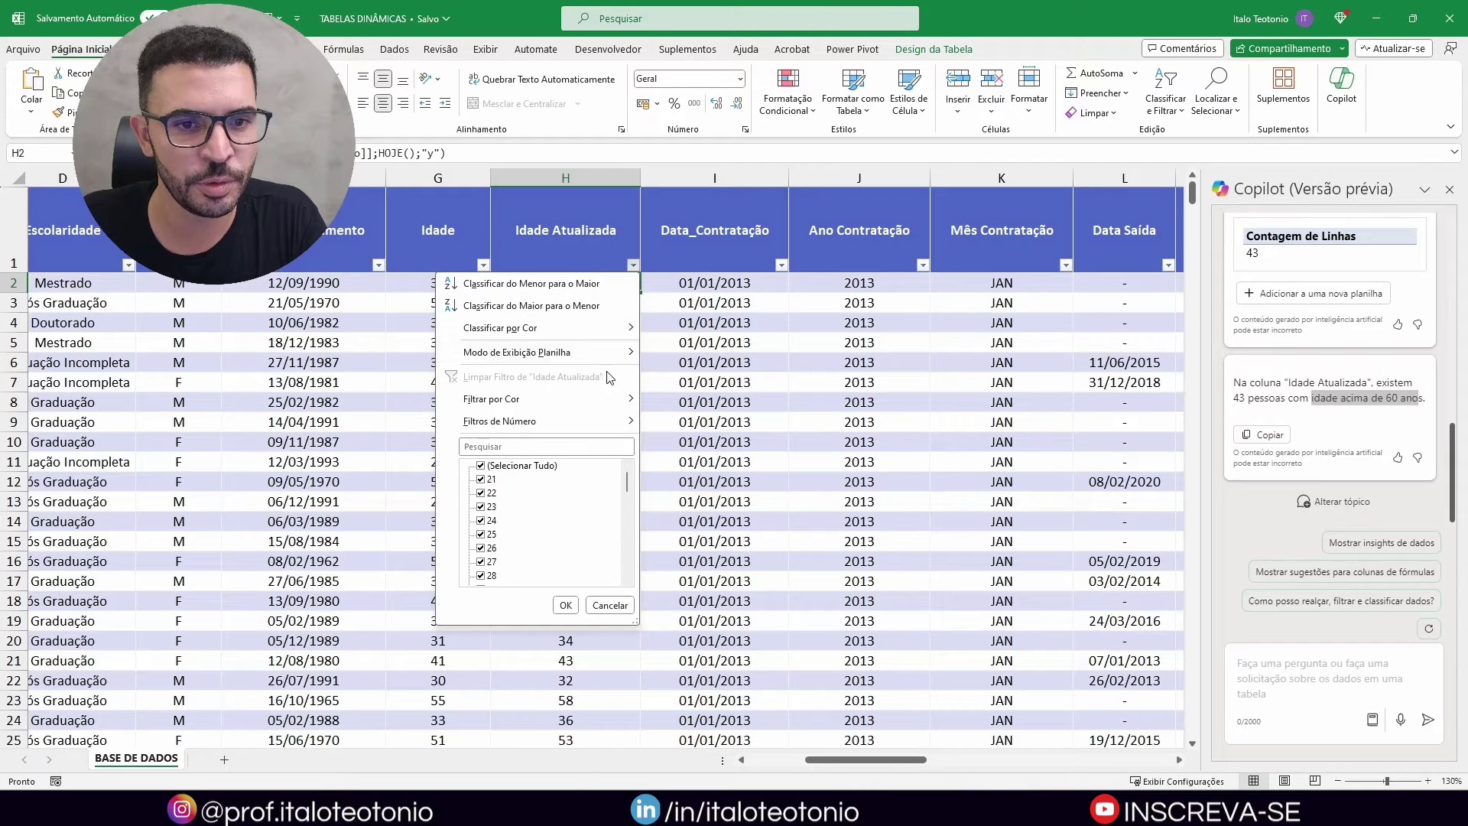
pyautogui.moveTo(589, 427)
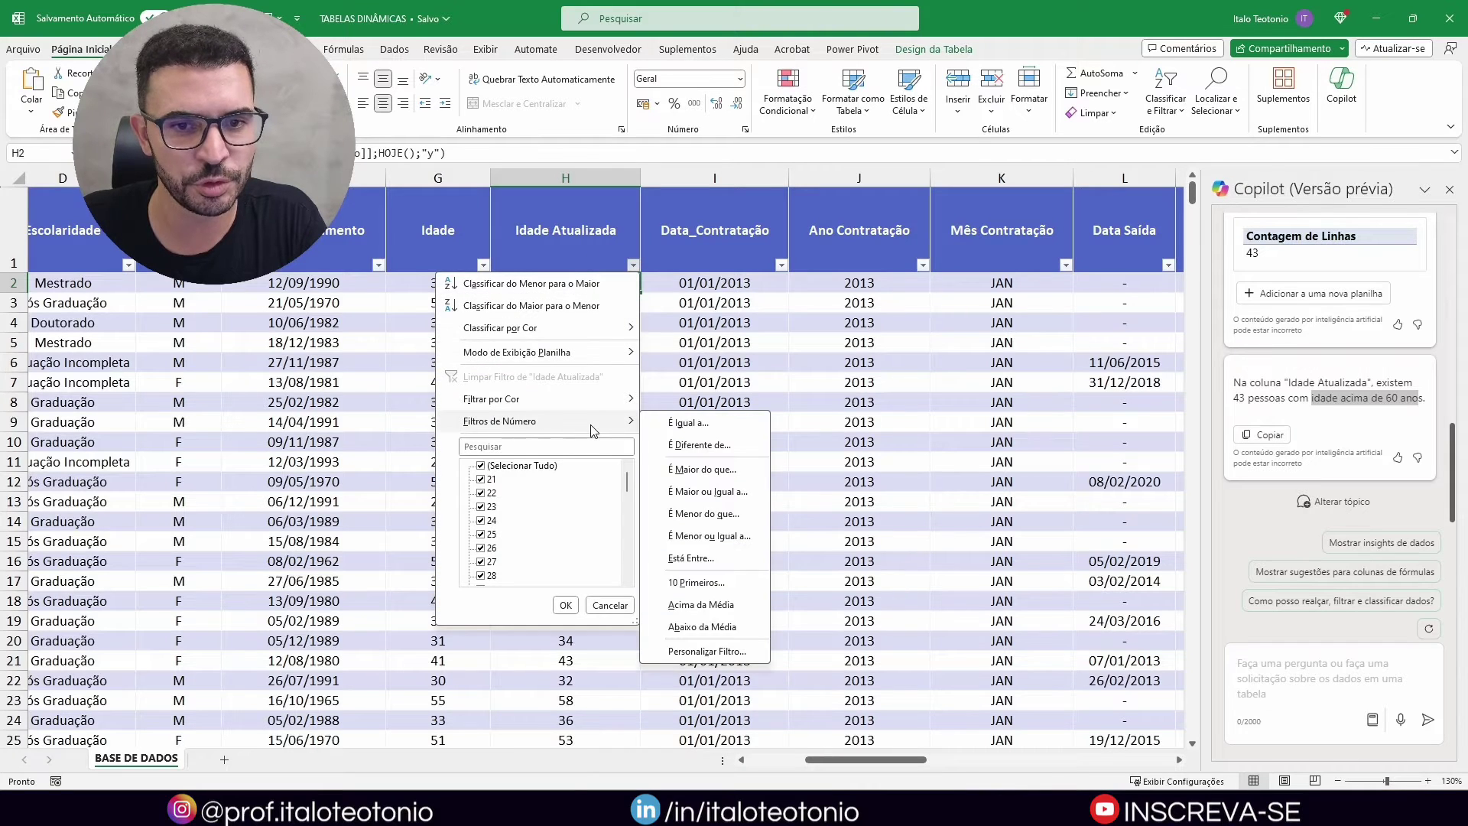
pyautogui.click(702, 469)
pyautogui.write('60')
pyautogui.click(820, 535)
# Select all filtered Idade Atualizada values to check their count against Copilot's answer, and clear the filter.
pyautogui.click(625, 286)
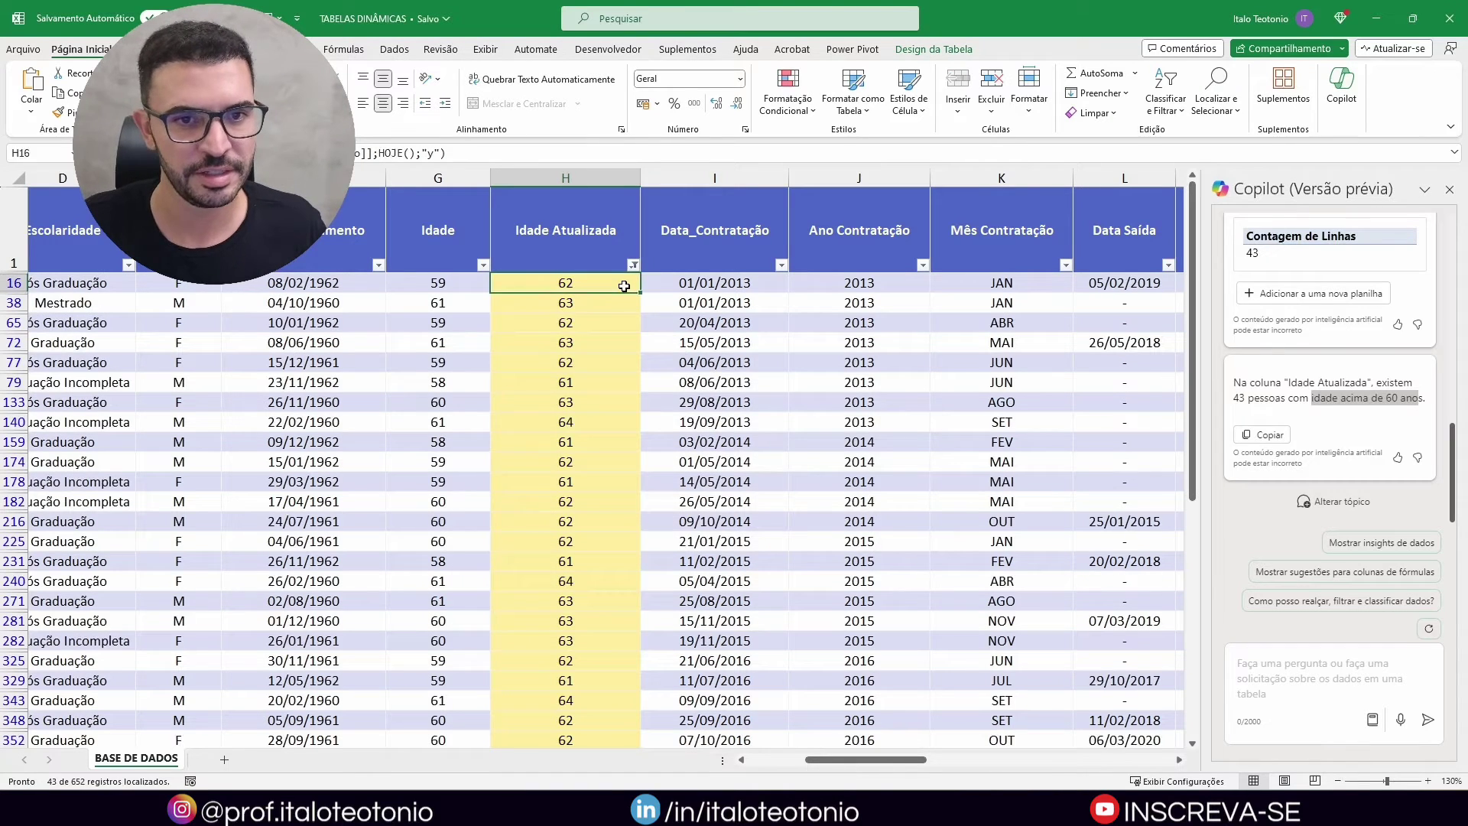
pyautogui.hotkey('ctrl', 'shift', 'Down')
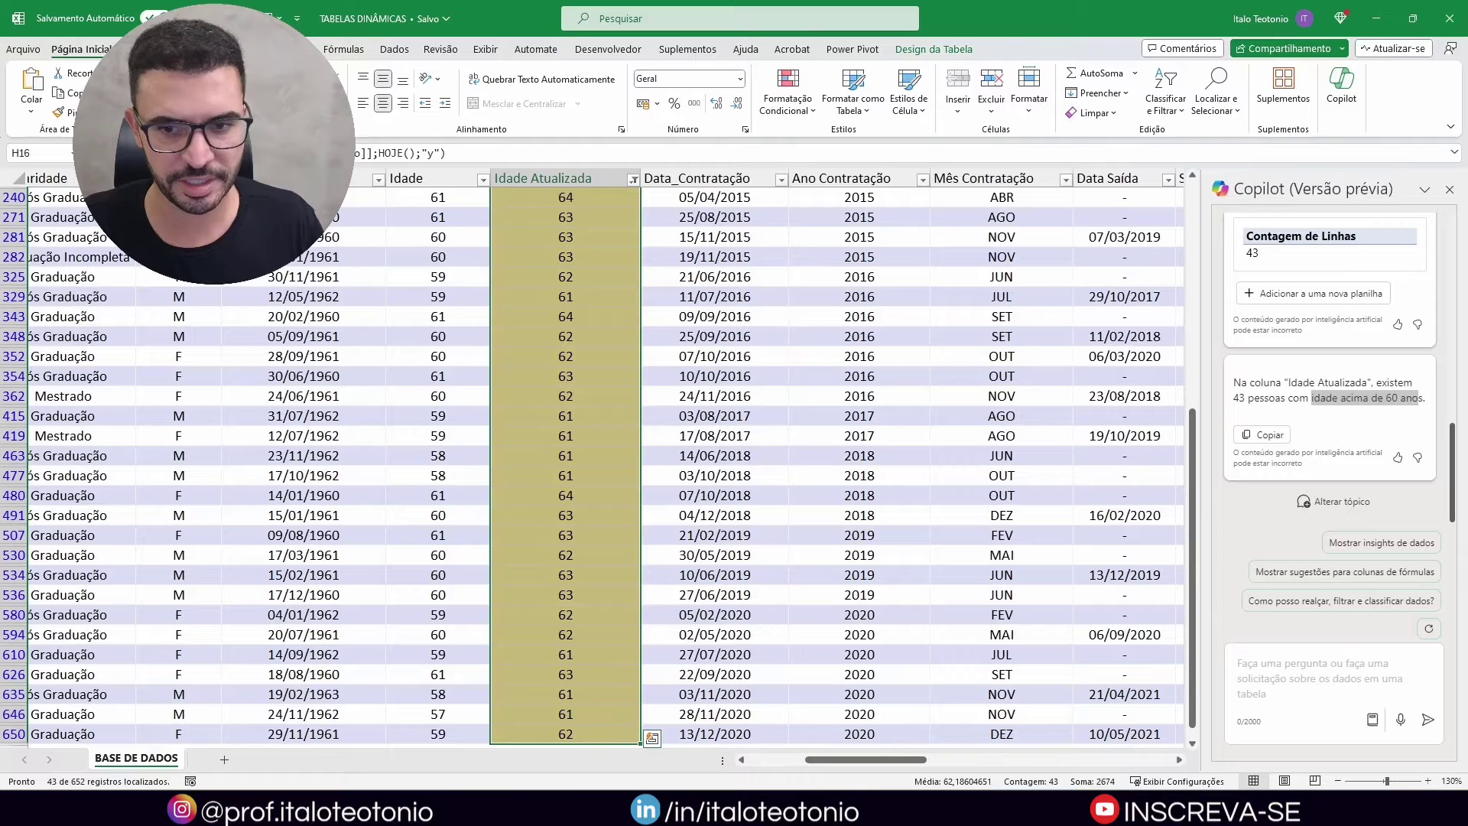
pyautogui.moveTo(1050, 762); pyautogui.dragTo(975, 707)
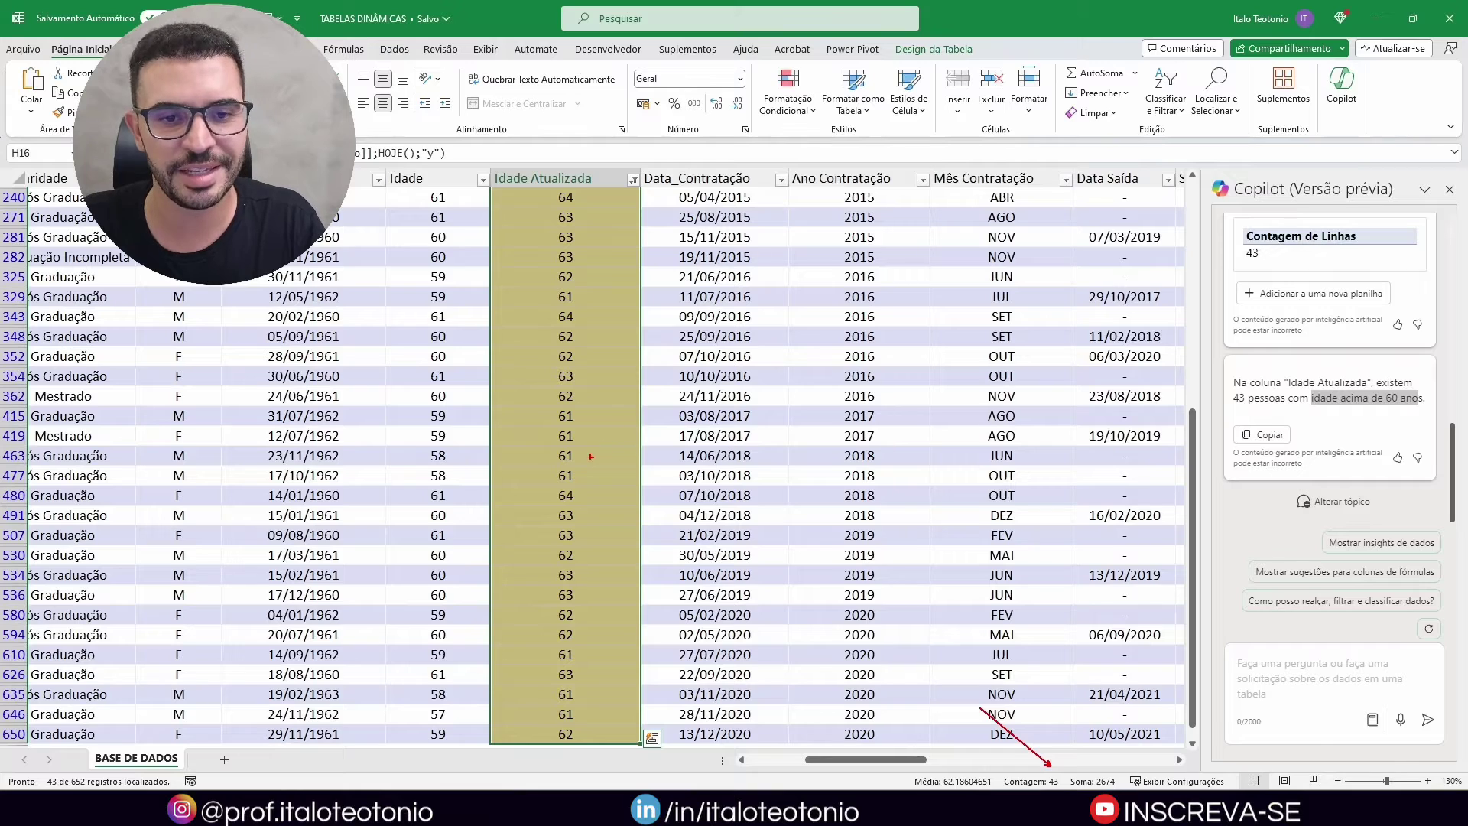
pyautogui.press('Escape')
pyautogui.hotkey('ctrl', 'Up')
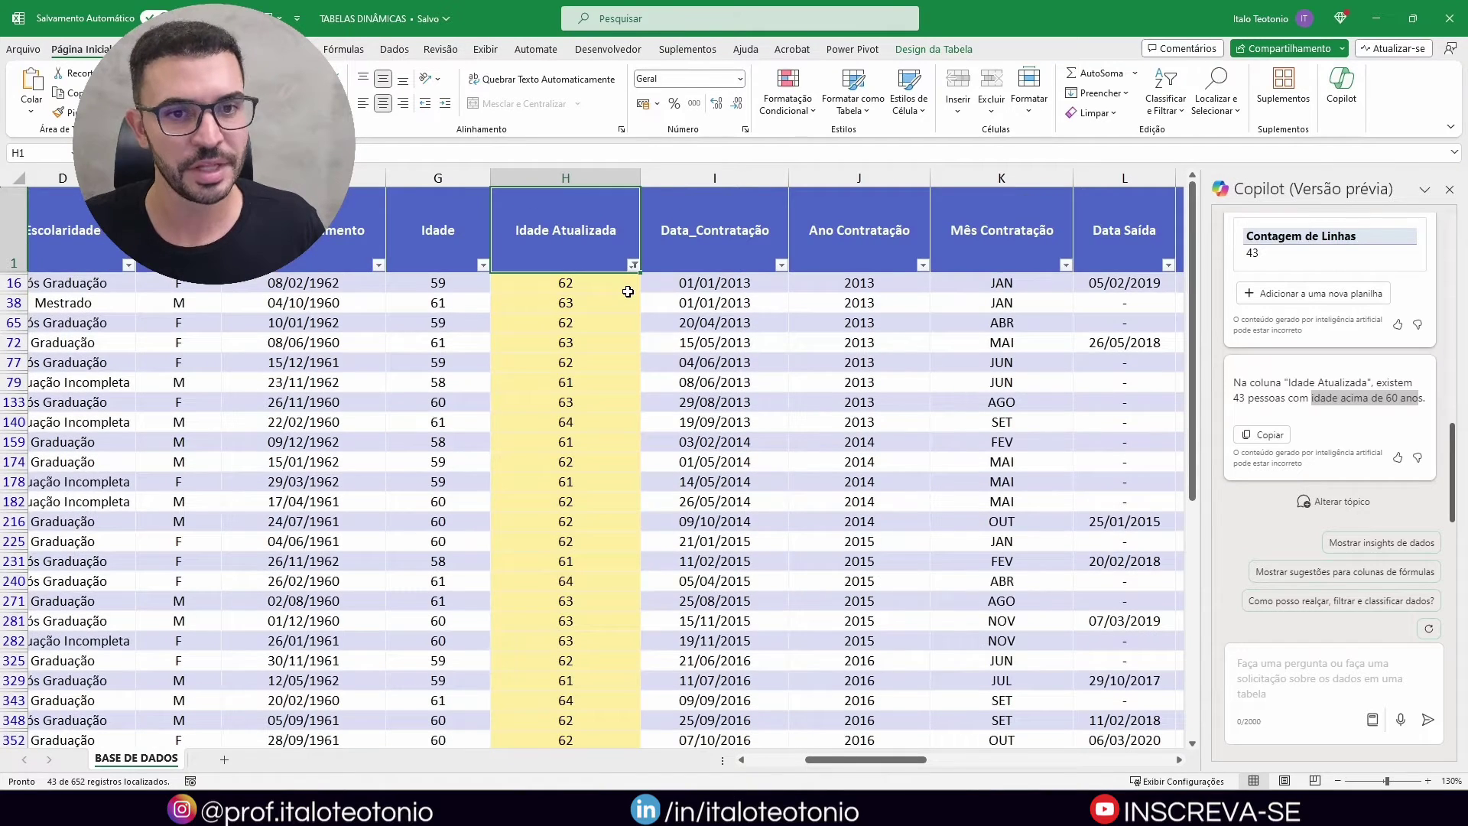
pyautogui.hotkey('ctrl', 'shift', 'l')
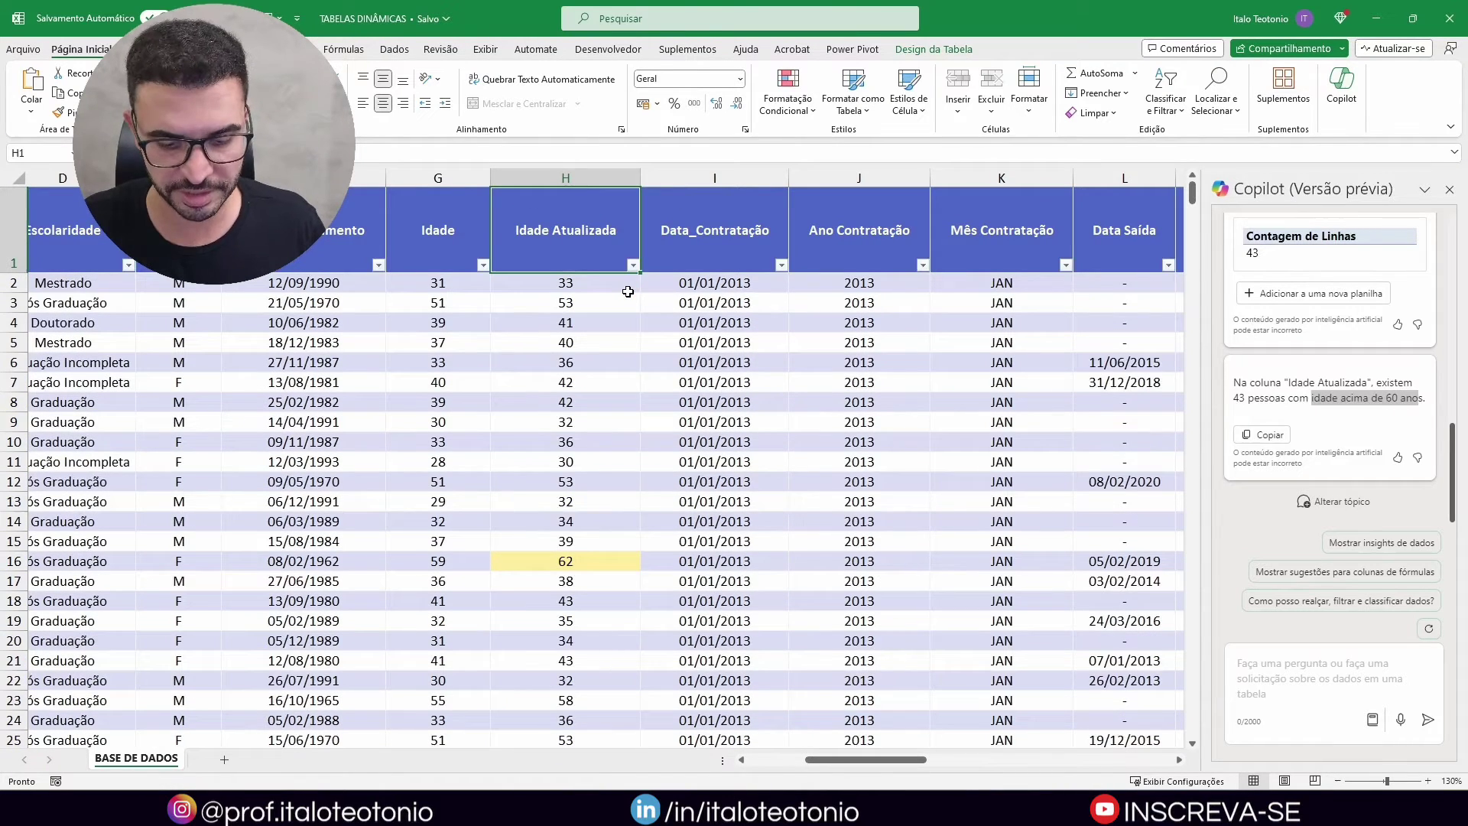
# Begin a new Copilot prompt with "Crie um gráfico de Colunas mostrando a distribuição de colaboradores, representados pela".
pyautogui.moveTo(1218, 444); pyautogui.dragTo(1405, 479)
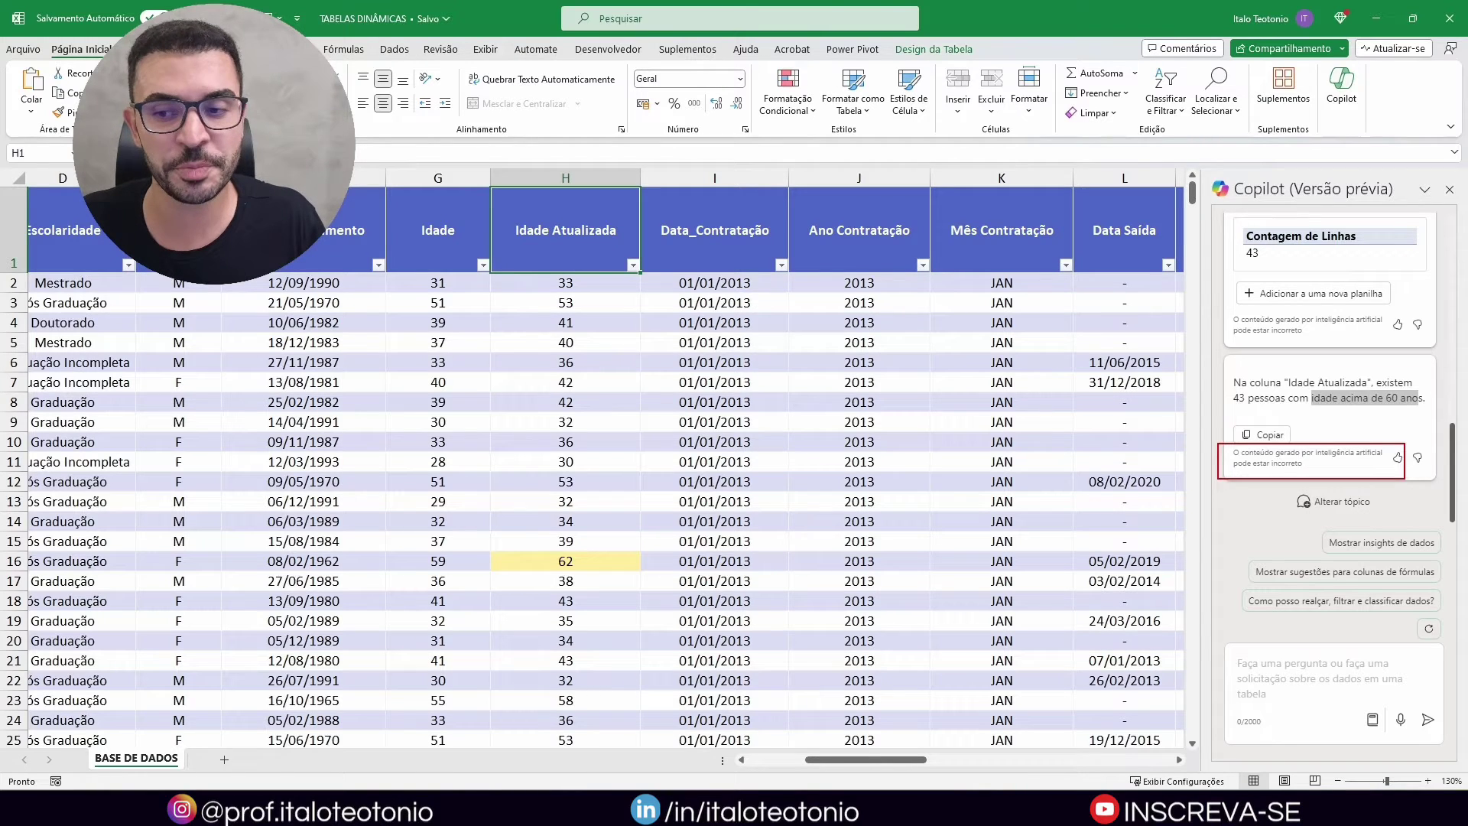
pyautogui.click(1335, 682)
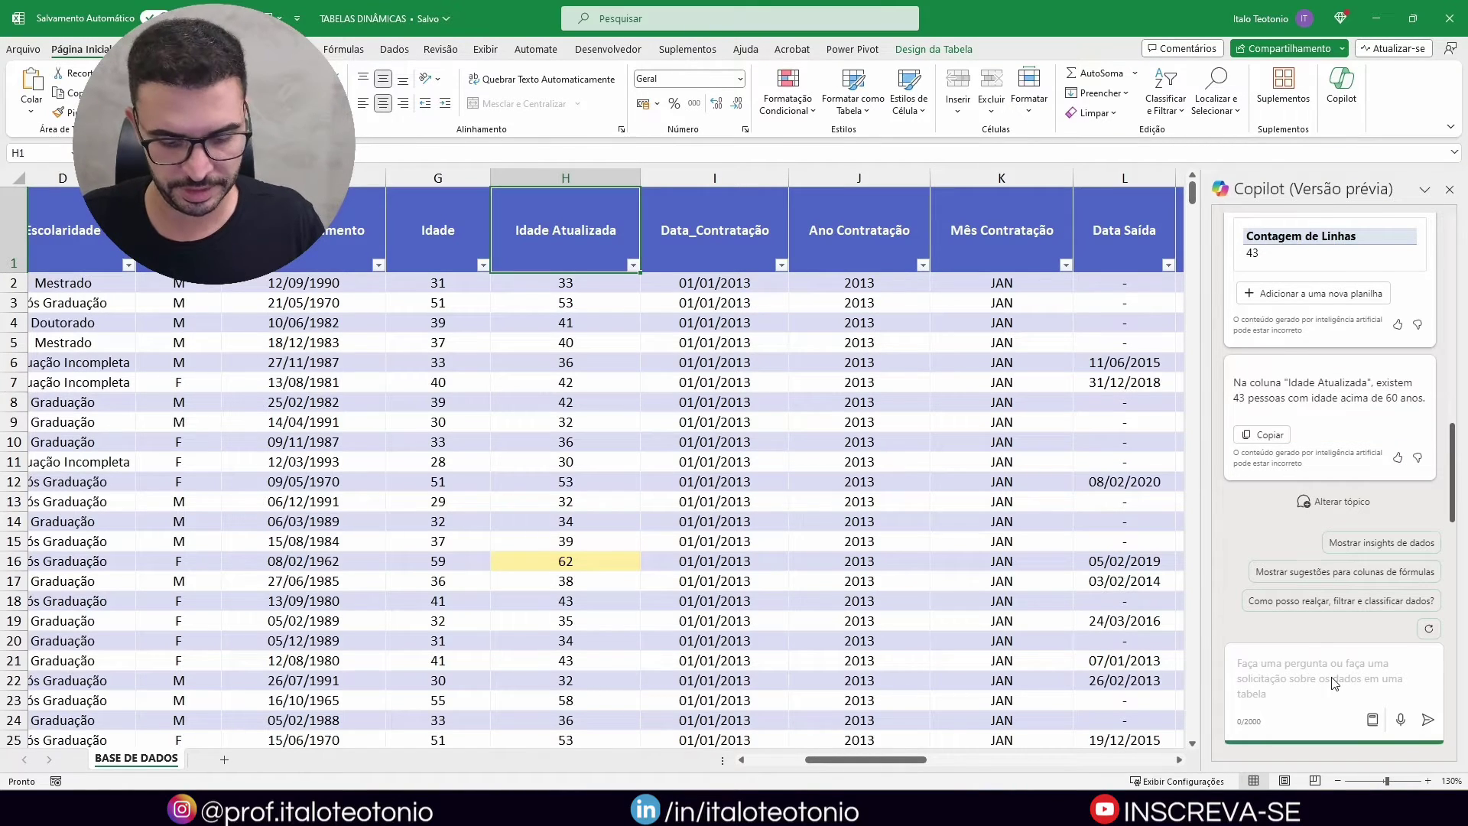
pyautogui.write('Crie um gráfico de Coluna')
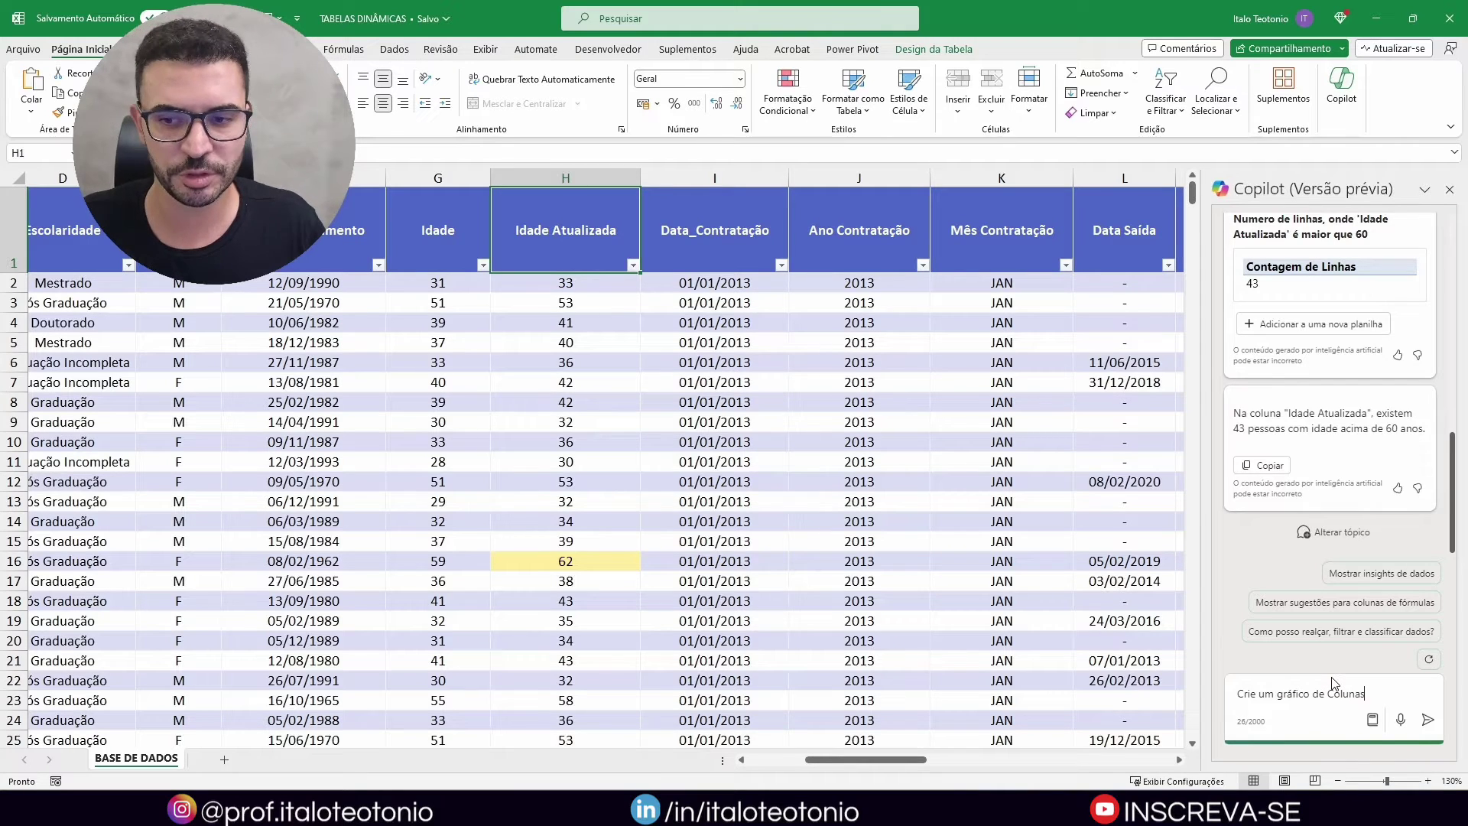
pyautogui.write('s')
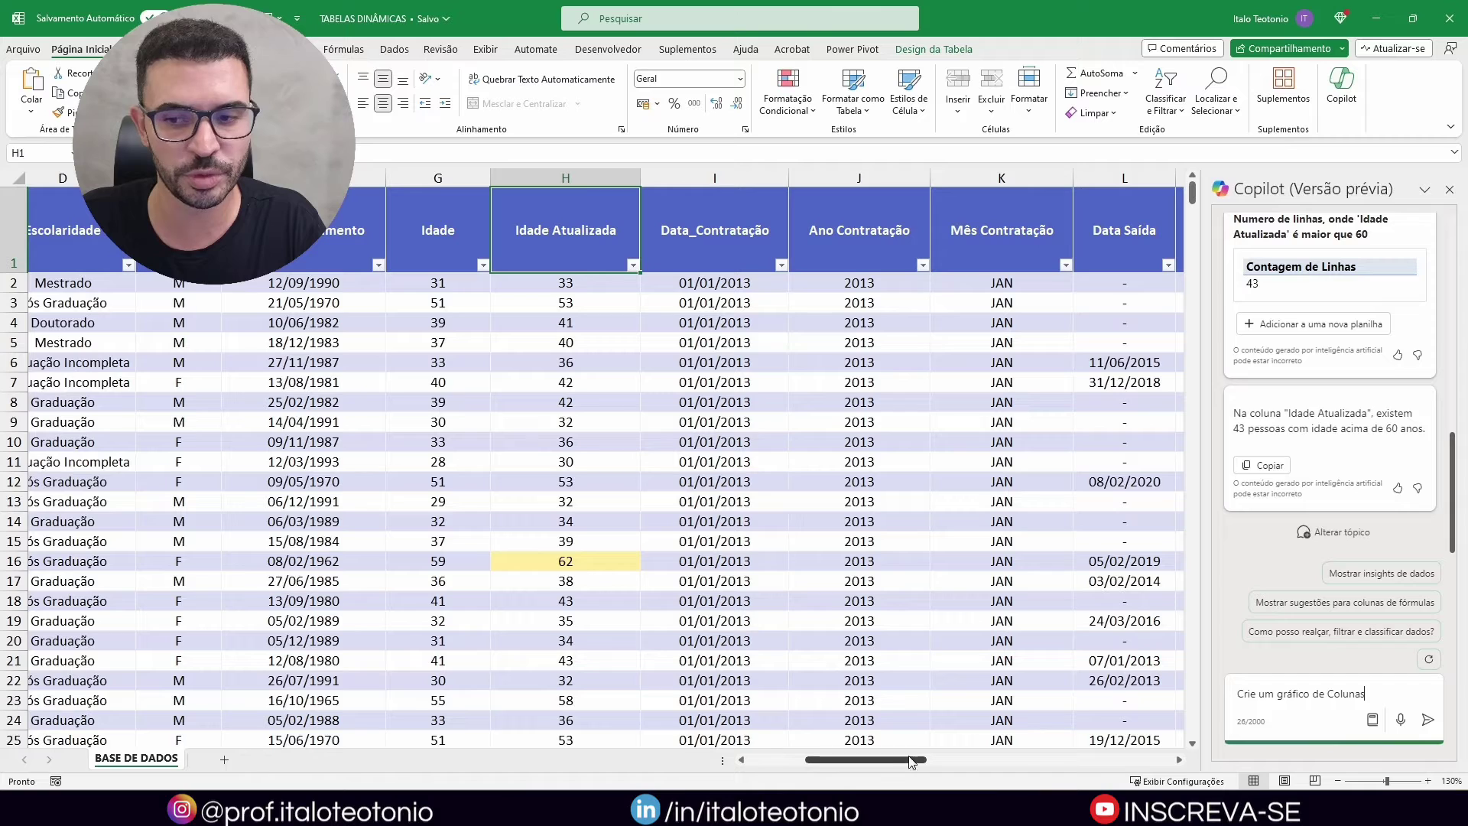
pyautogui.write(' mostrando')
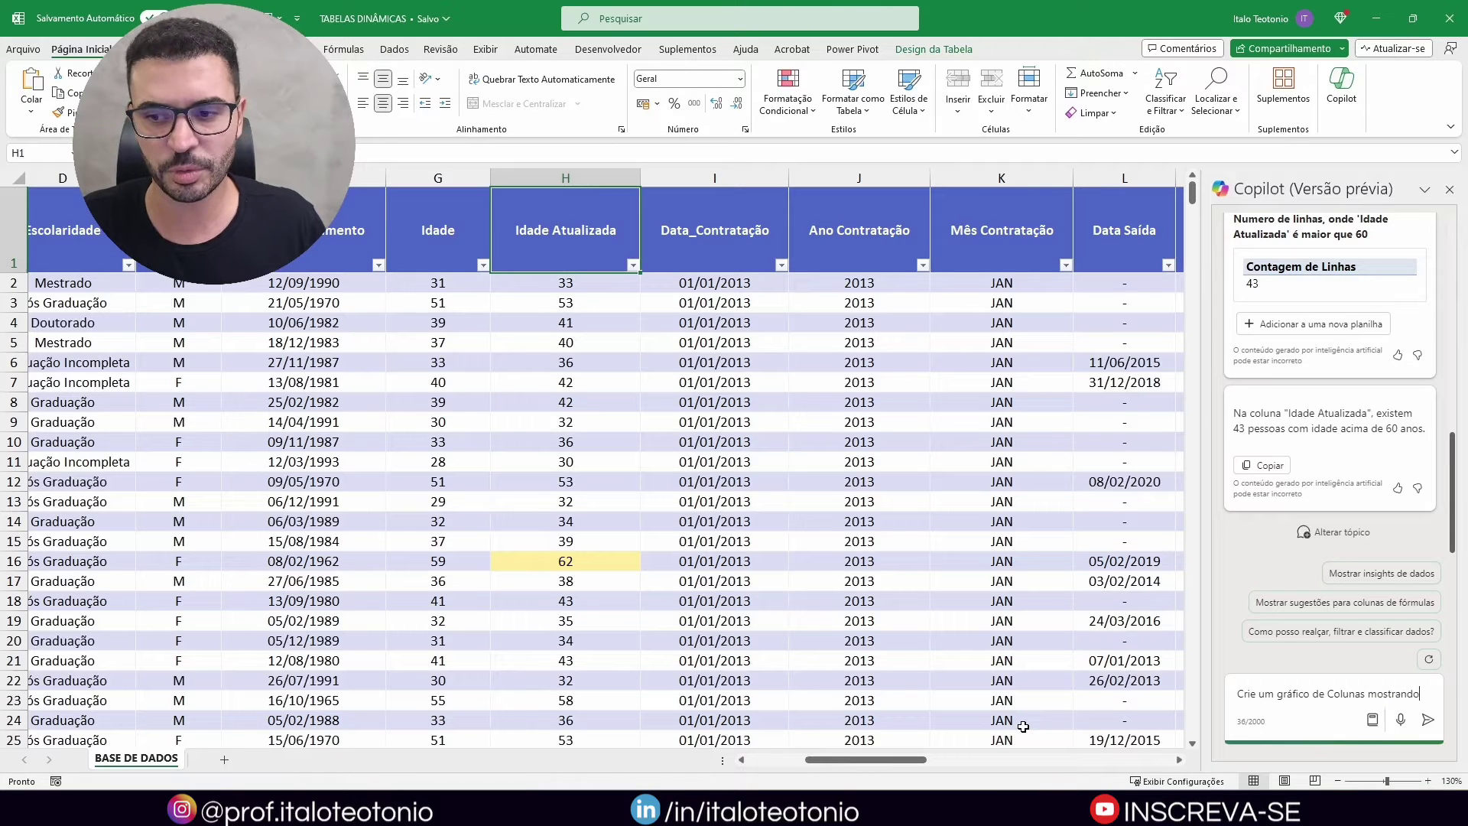
pyautogui.write(' a distribuição de colaboradores, rer')
pyautogui.press('BackSpace')
pyautogui.write('presentados pela')
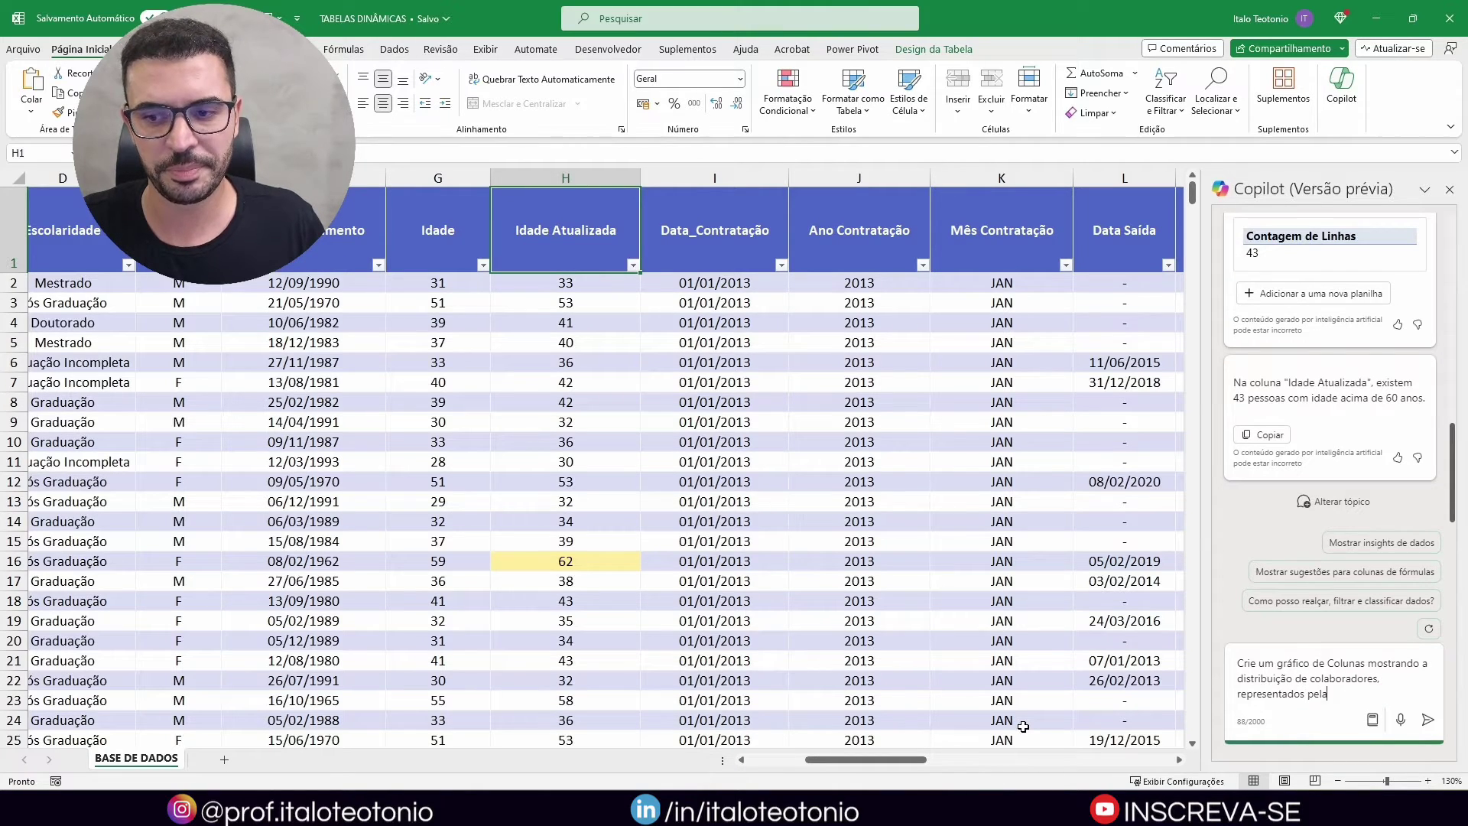
# Continue the Copilot prompt with the words coluna "Nome_Completo", checking the header of the employee name column.
pyautogui.write(' coluna "N')
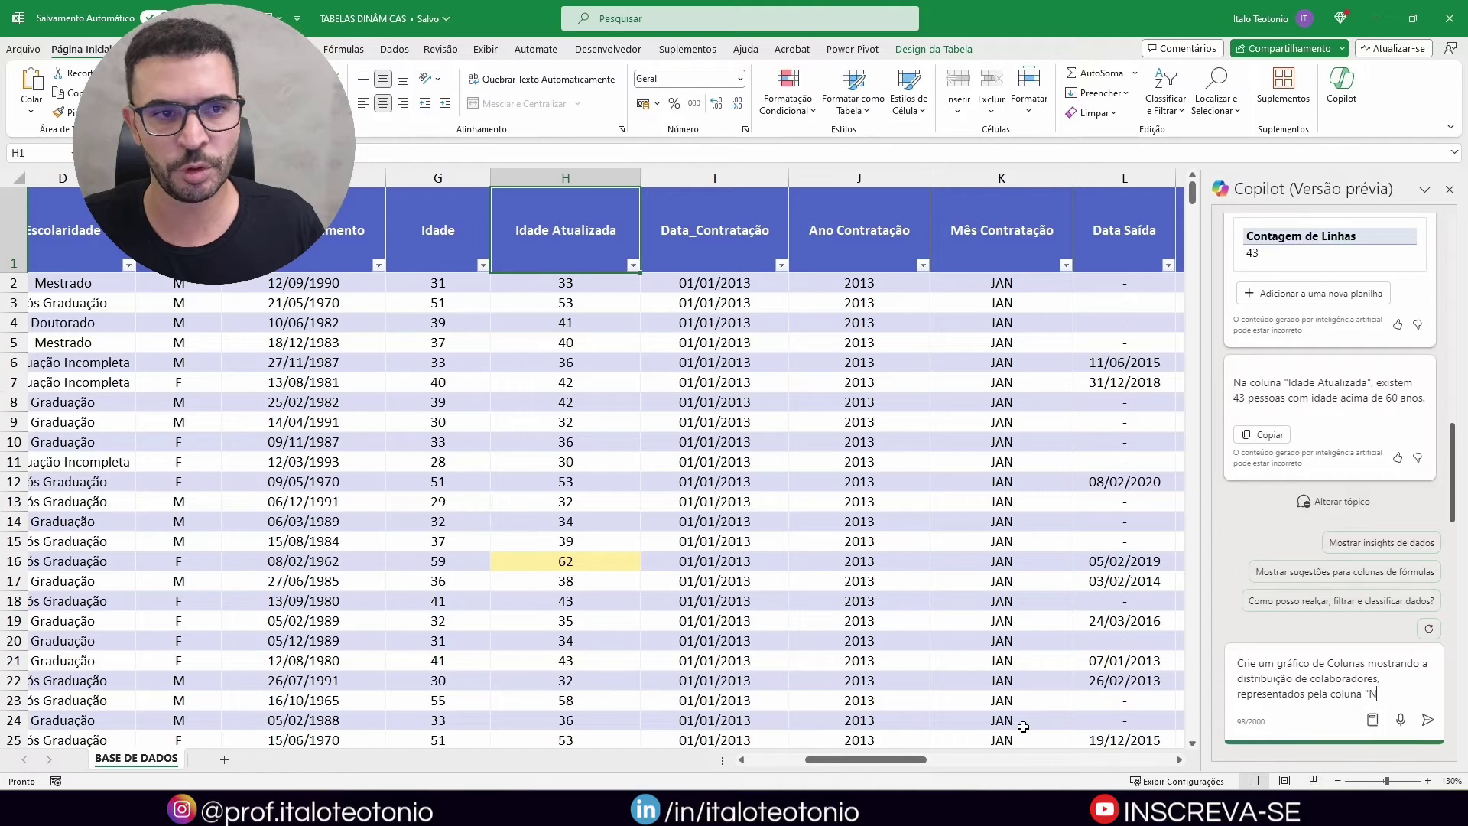
pyautogui.moveTo(866, 759); pyautogui.dragTo(809, 759)
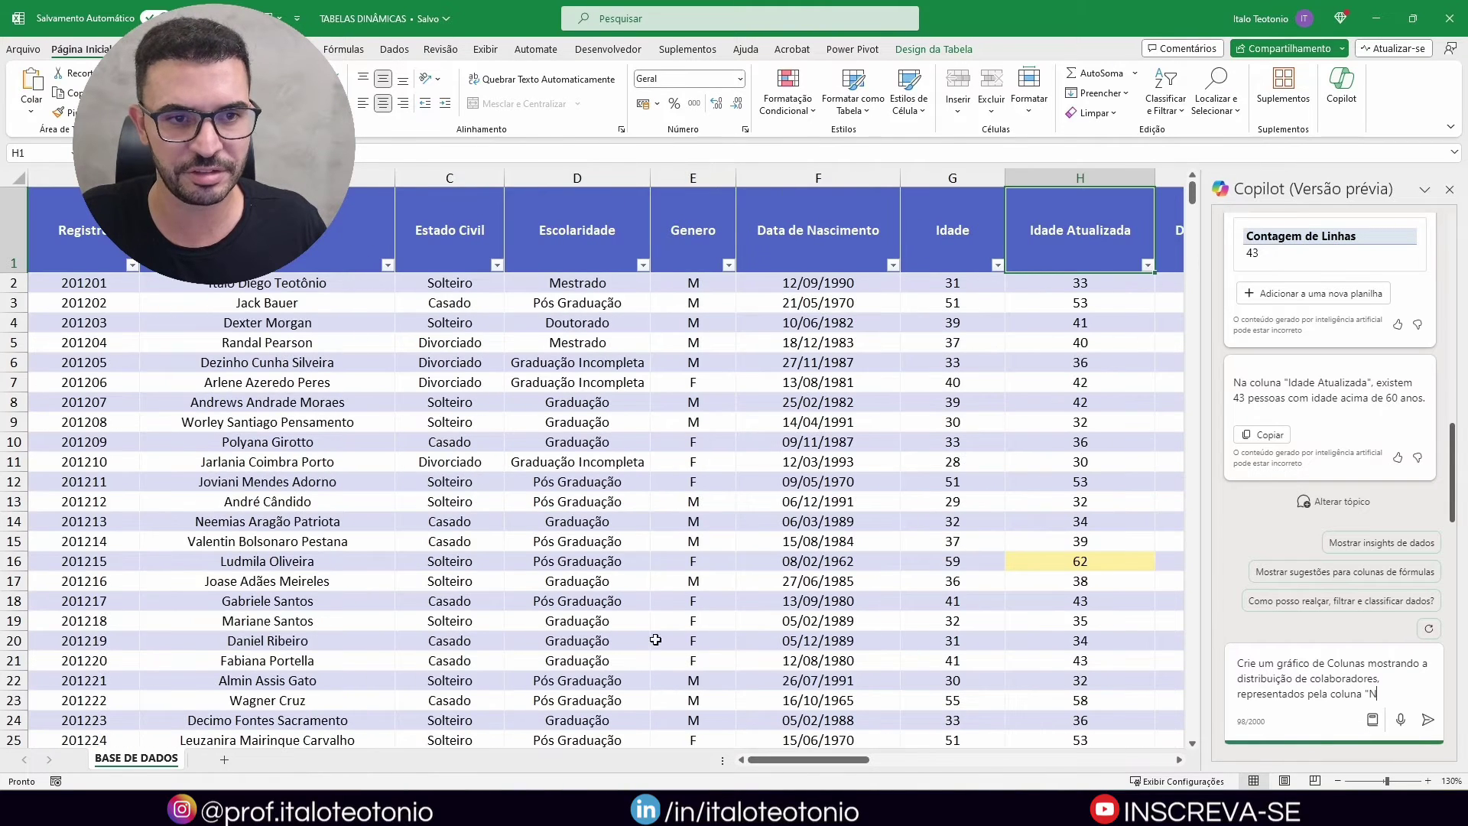
pyautogui.click(1392, 688)
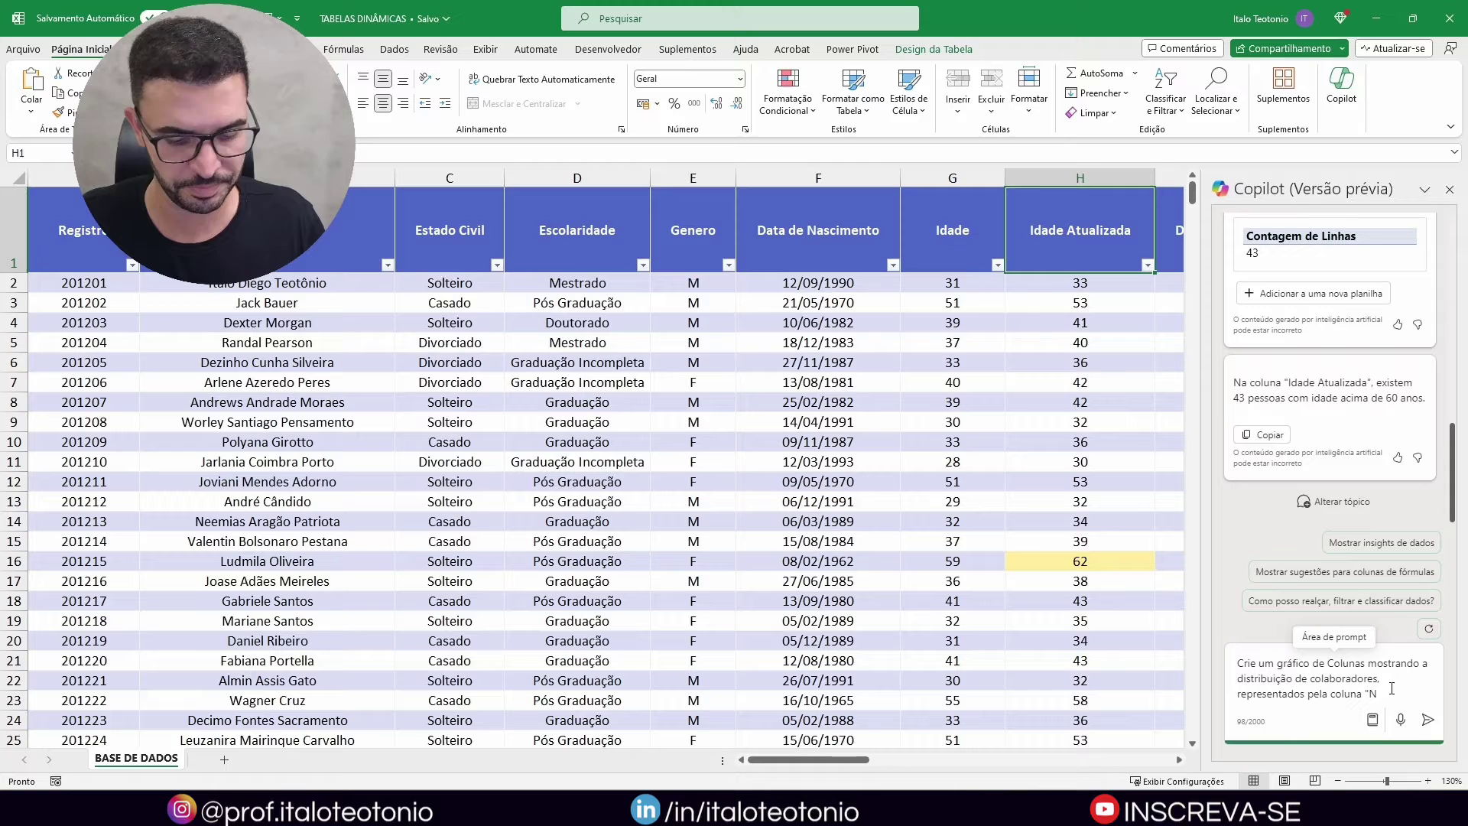
pyautogui.write('ome')
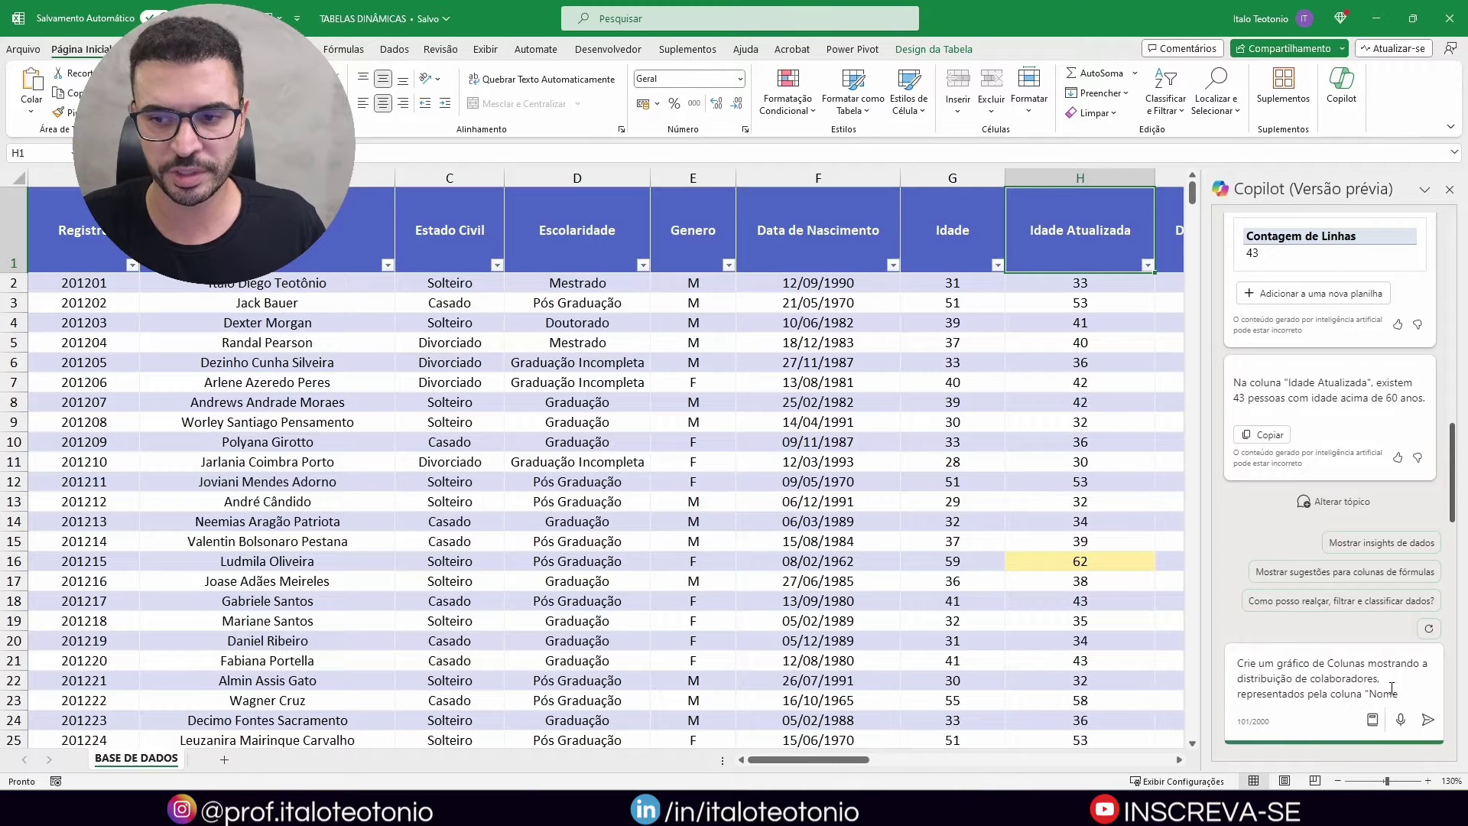
pyautogui.write(' Co')
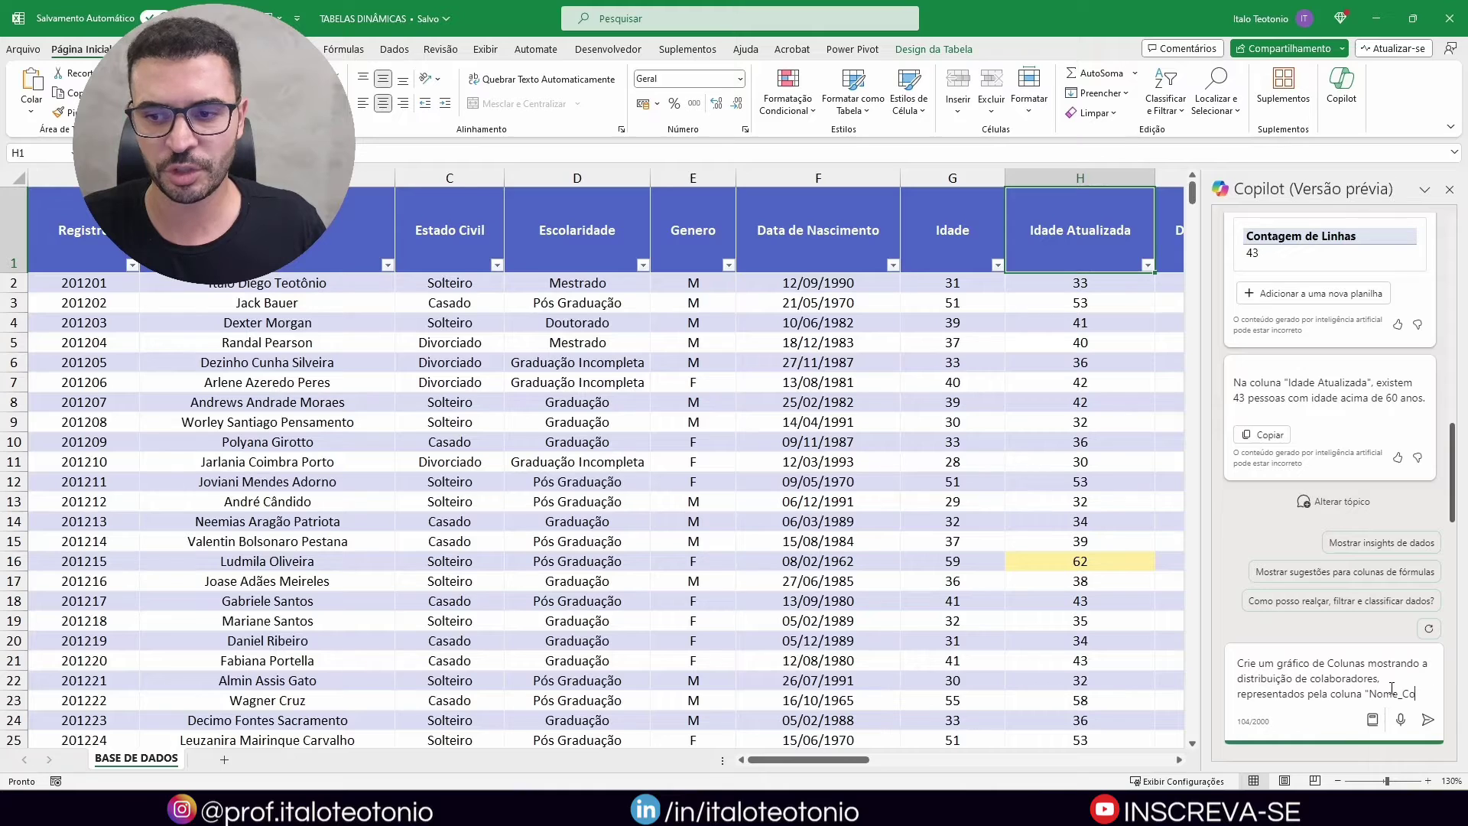
pyautogui.write('mnple')
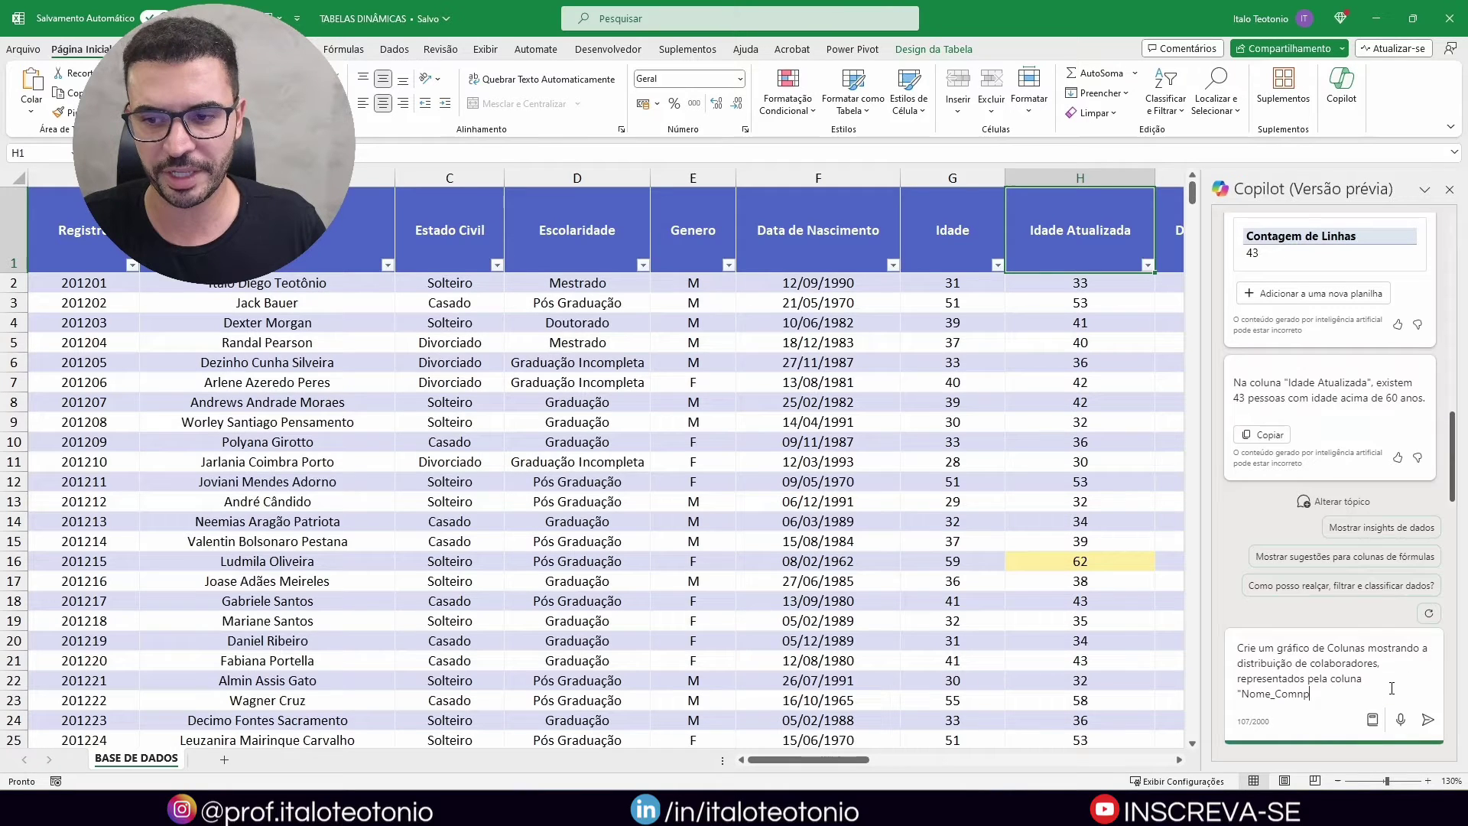
pyautogui.press('BackSpace')
pyautogui.press('BackSpace')
pyautogui.press('BackSpace')
pyautogui.press('BackSpace')
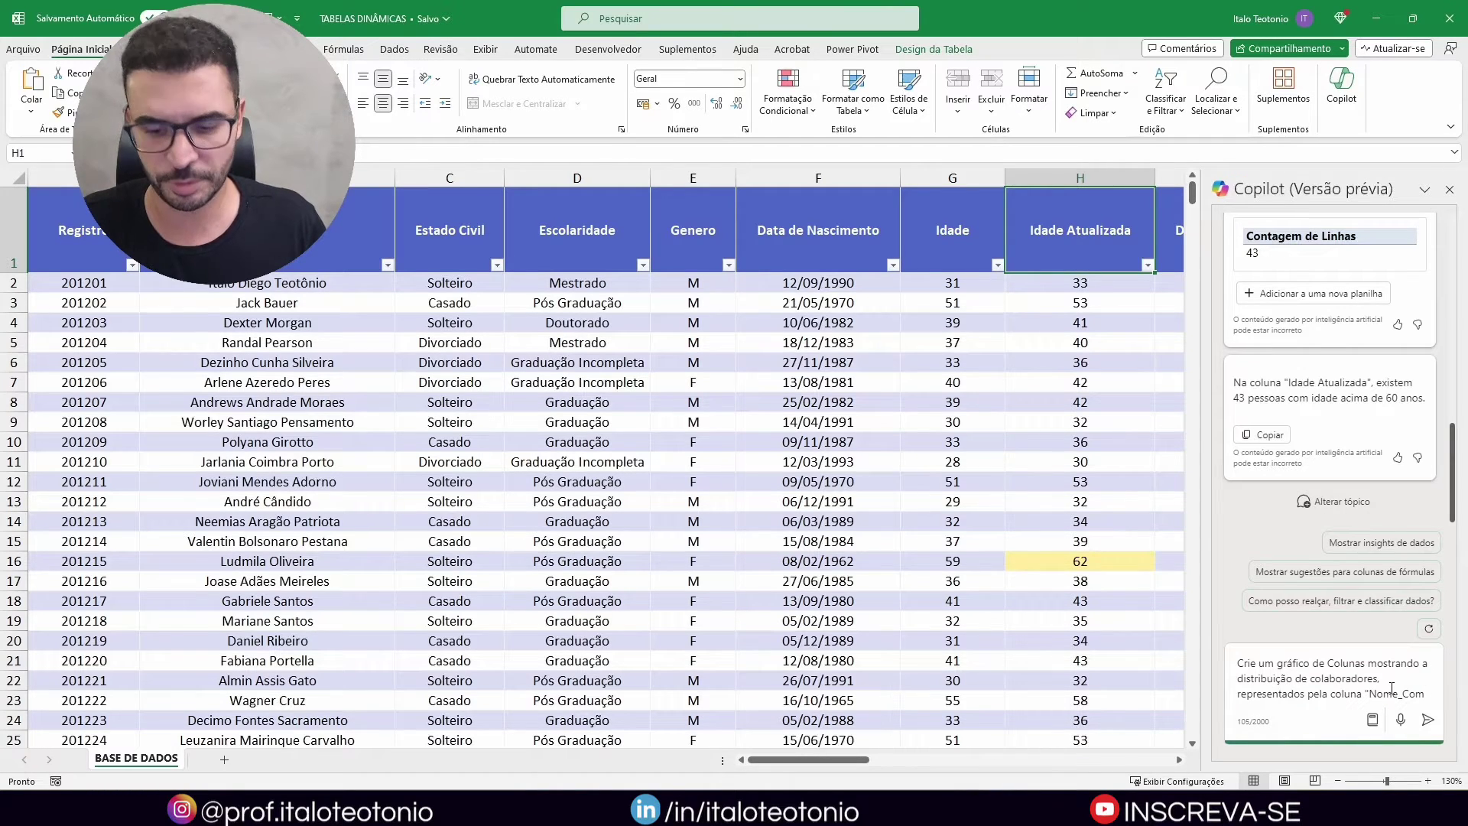
pyautogui.write('plet')
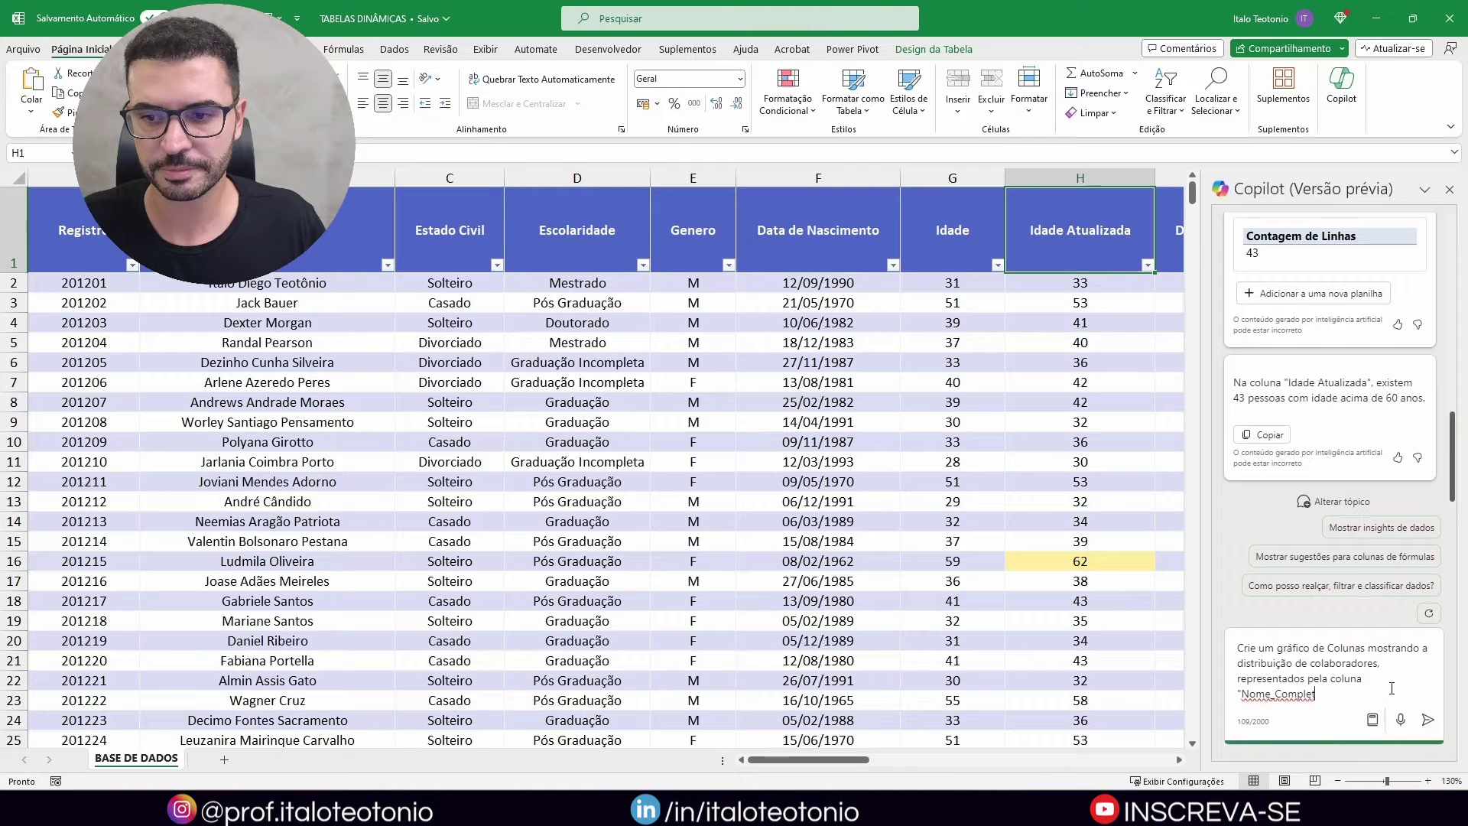
pyautogui.write('o"')
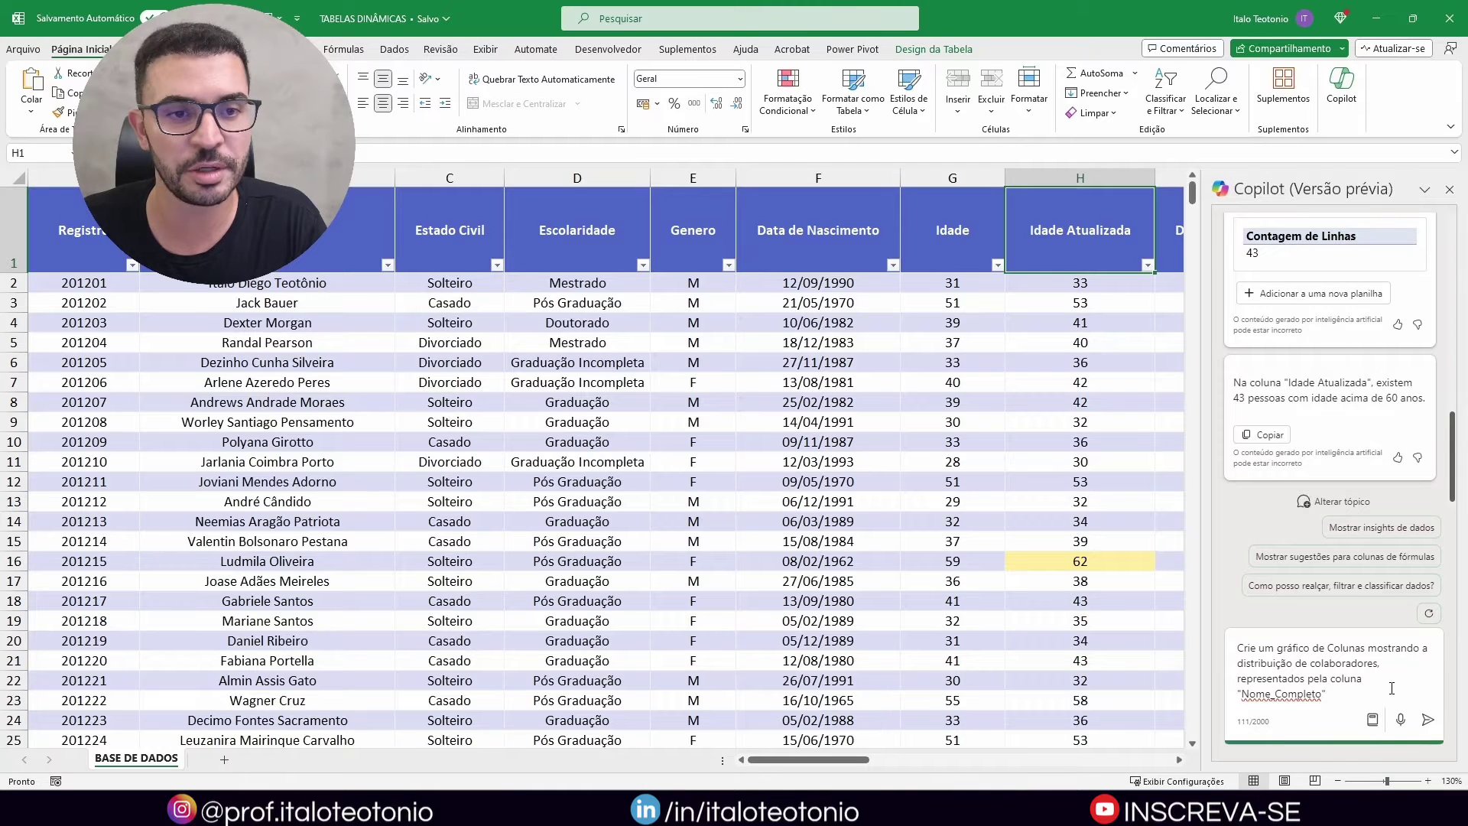
# Complete the Copilot prompt with , de acordo com a "Escolaridade" and send it.
pyautogui.write(', de acordo ')
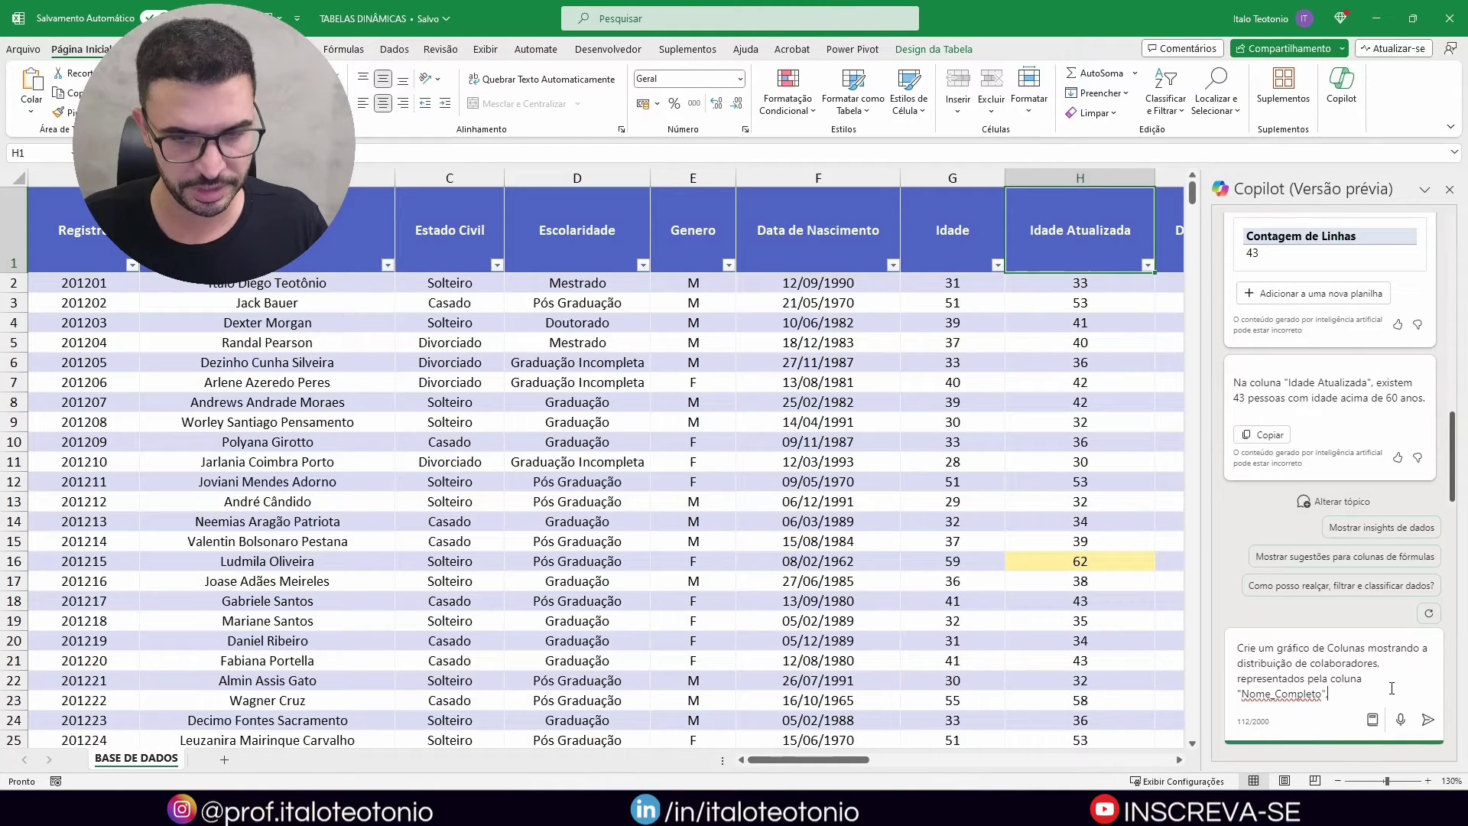
pyautogui.write('com ')
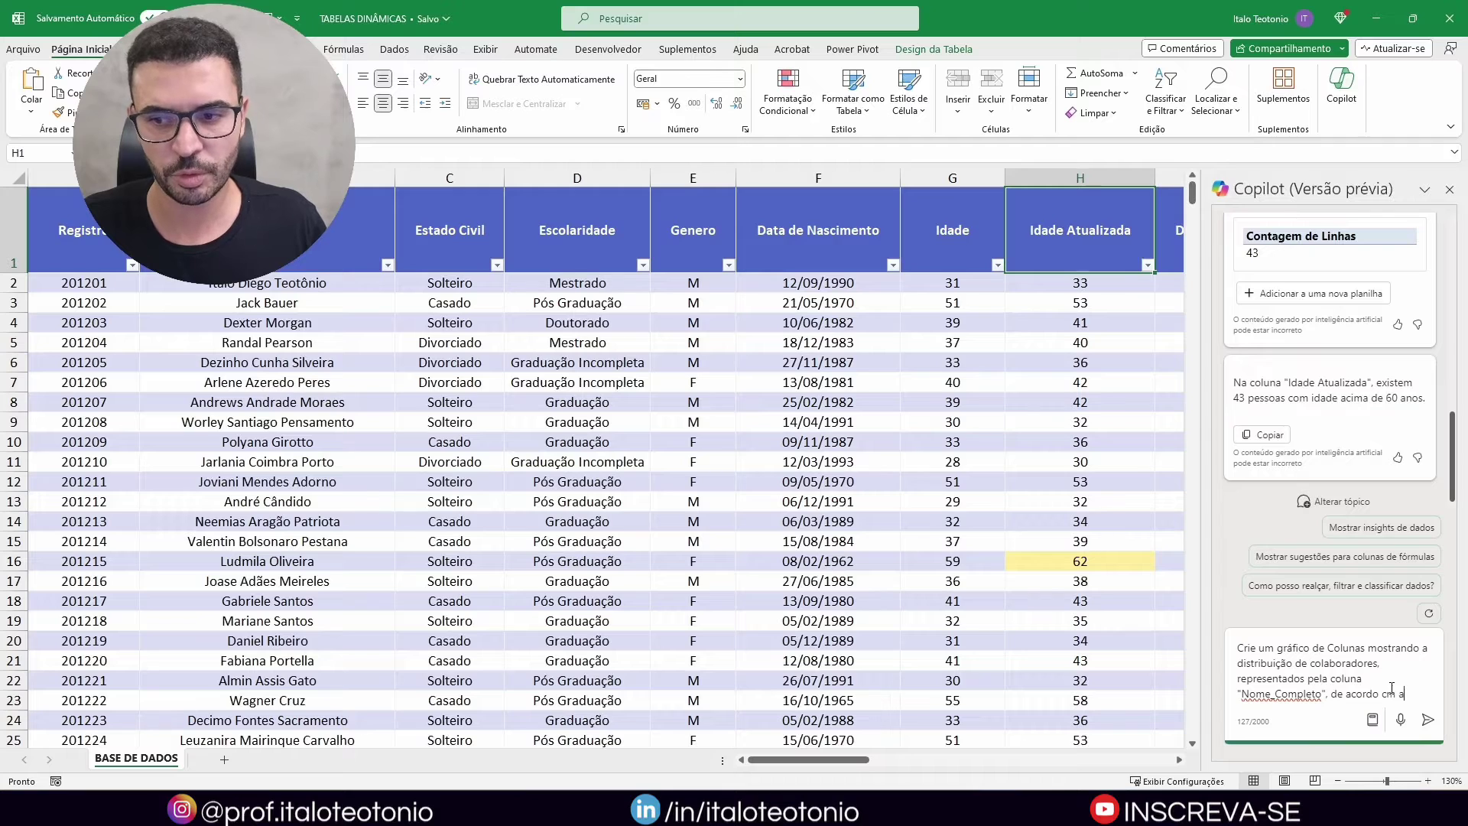
pyautogui.write('a "Escol')
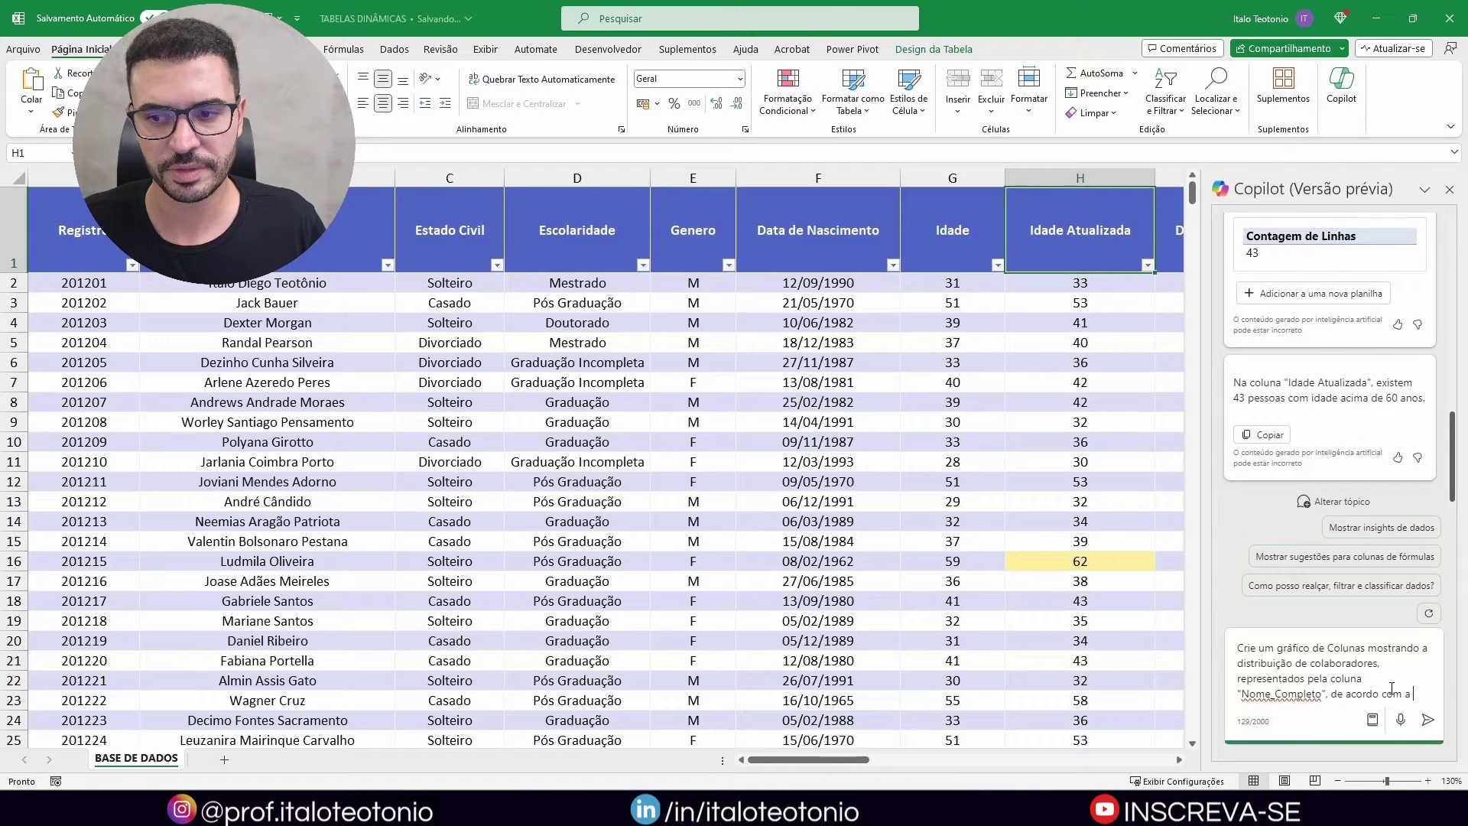
pyautogui.write('aridade"')
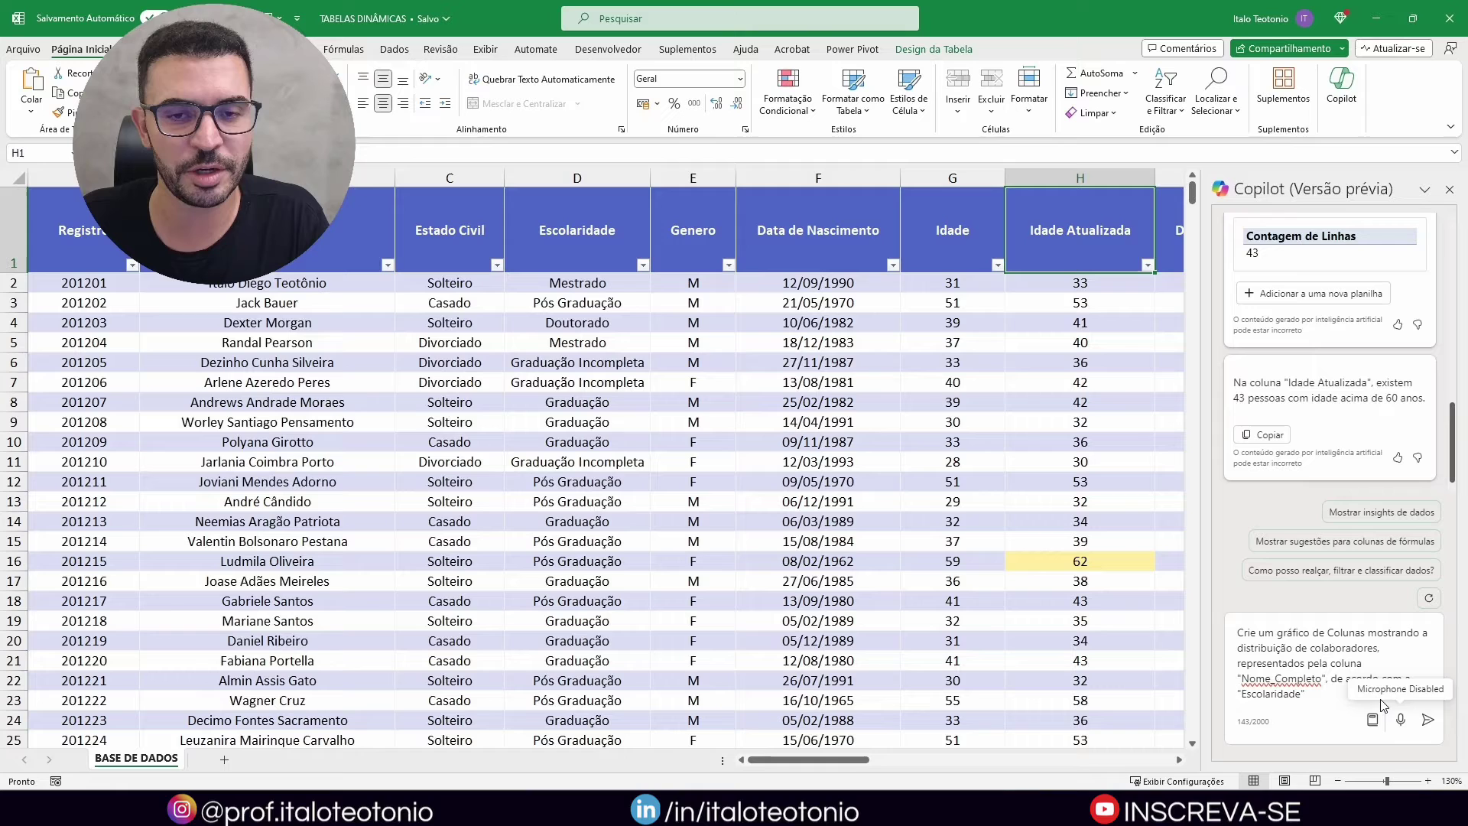
pyautogui.click(1426, 720)
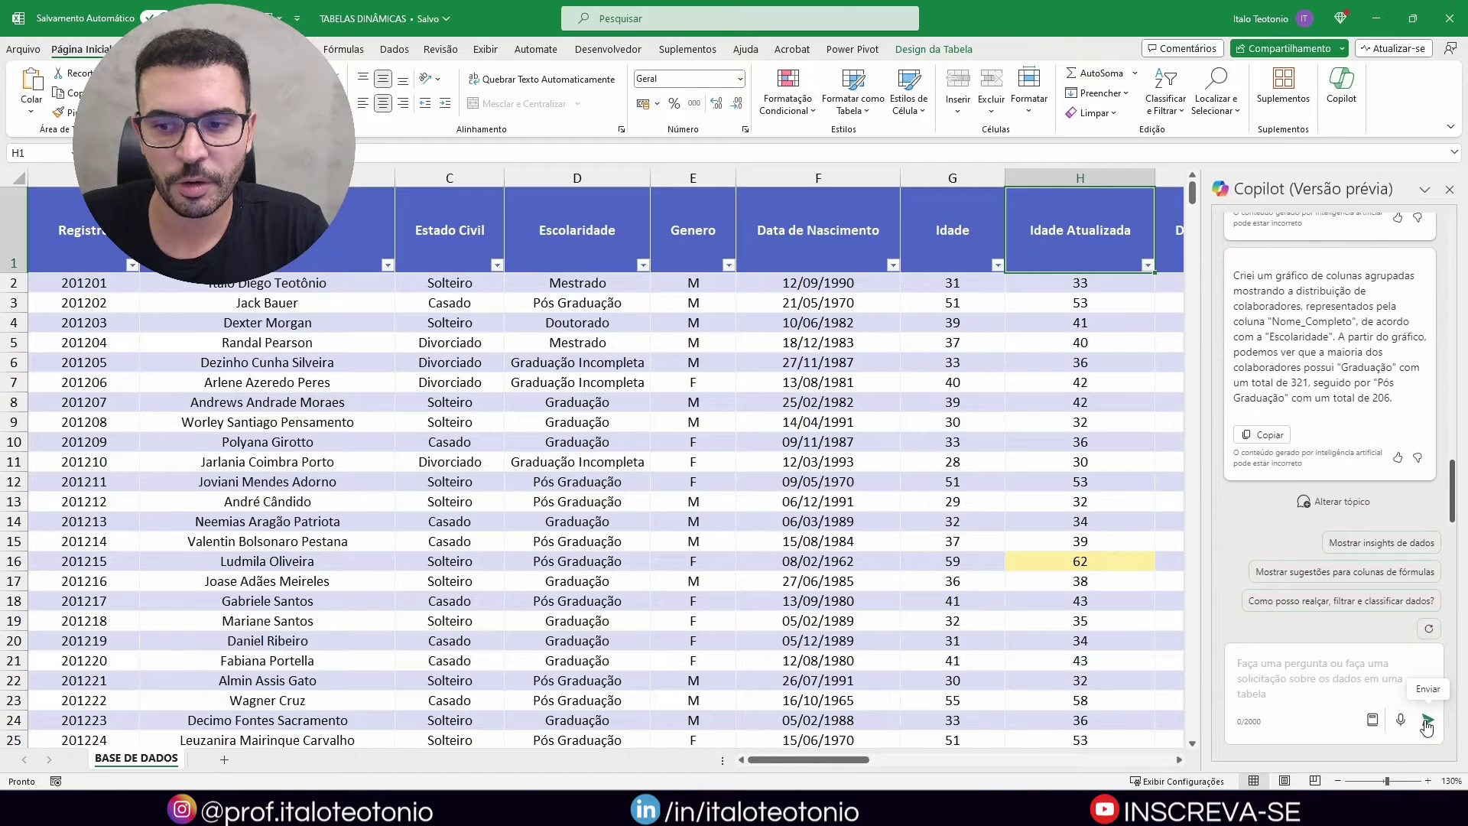
# Review Copilot's column chart of Nome_Completo by Escolaridade and read its written explanation.
pyautogui.scroll(3, 1308, 367)
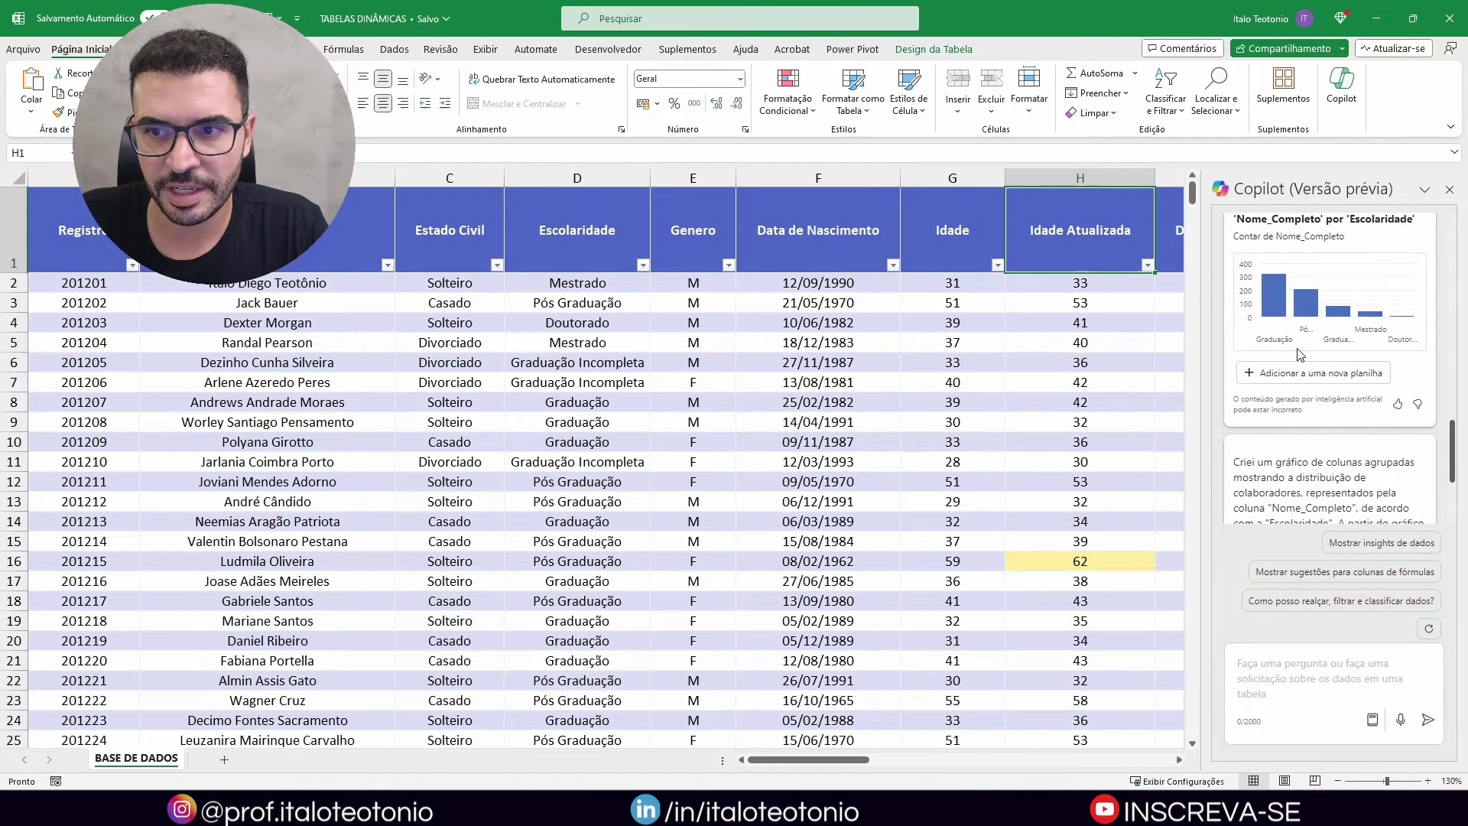
pyautogui.scroll(2, 1300, 354)
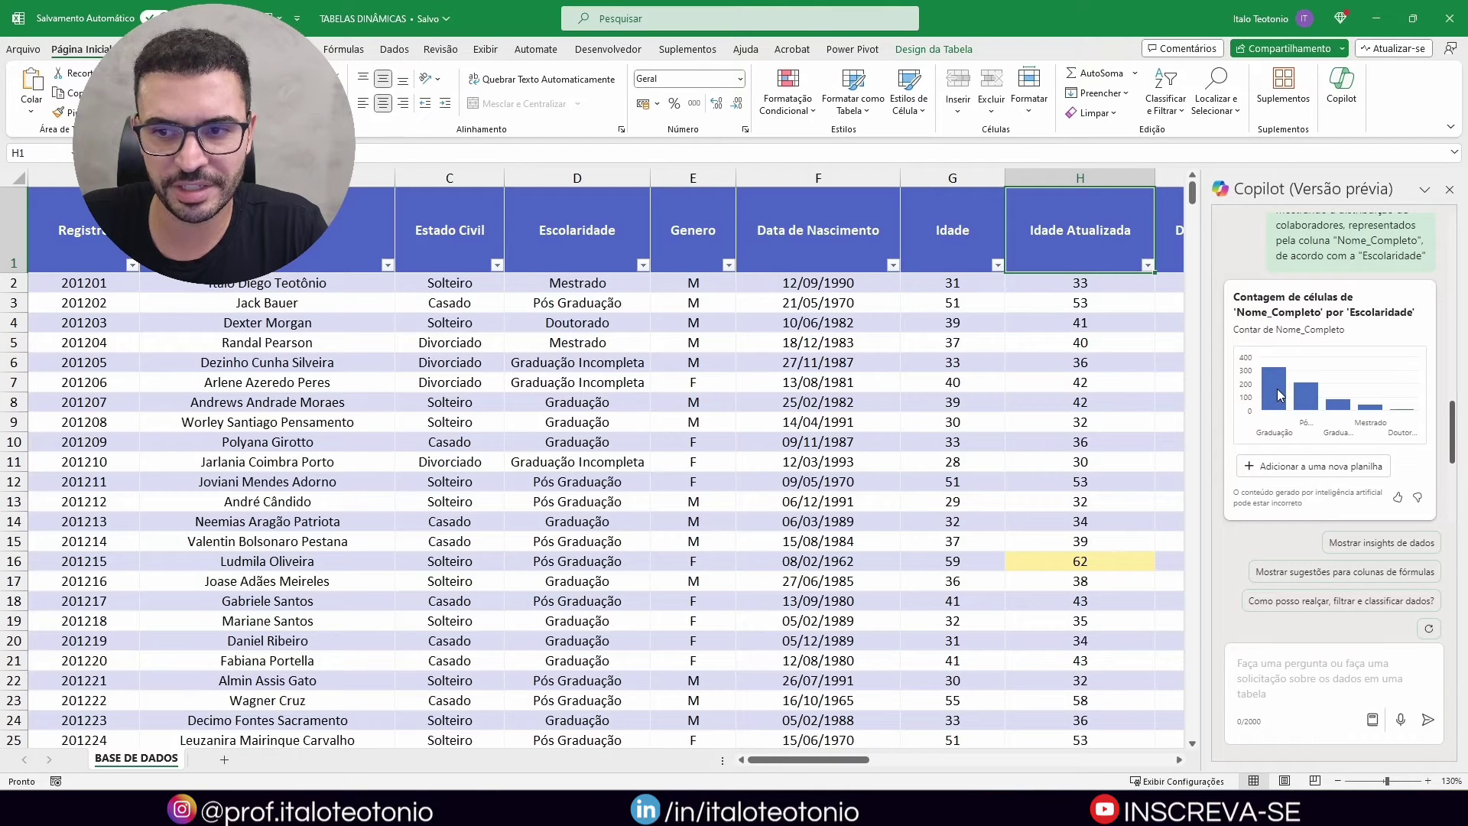
pyautogui.scroll(-4, 1279, 395)
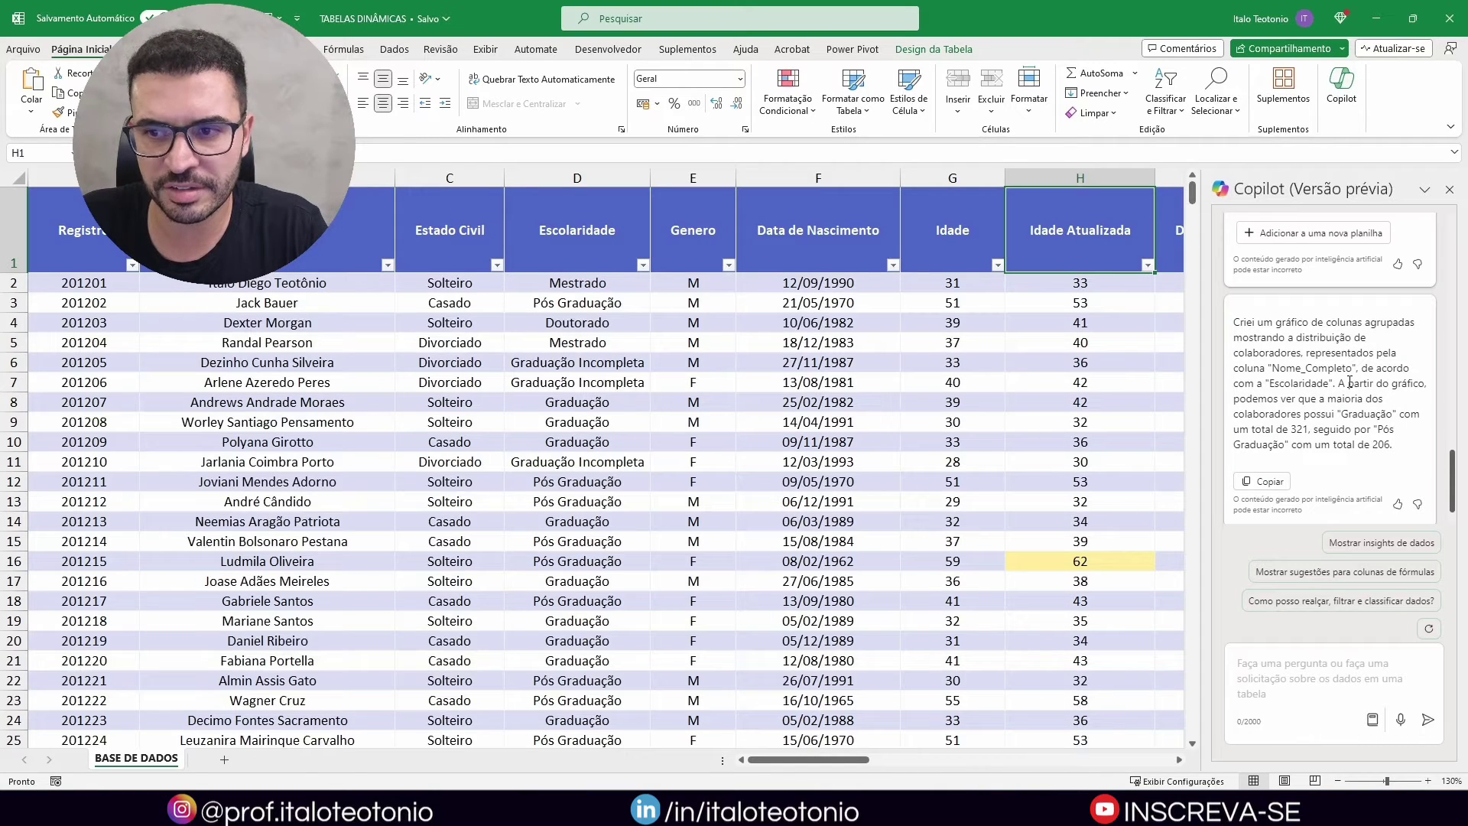
pyautogui.moveTo(1248, 396); pyautogui.dragTo(1386, 404)
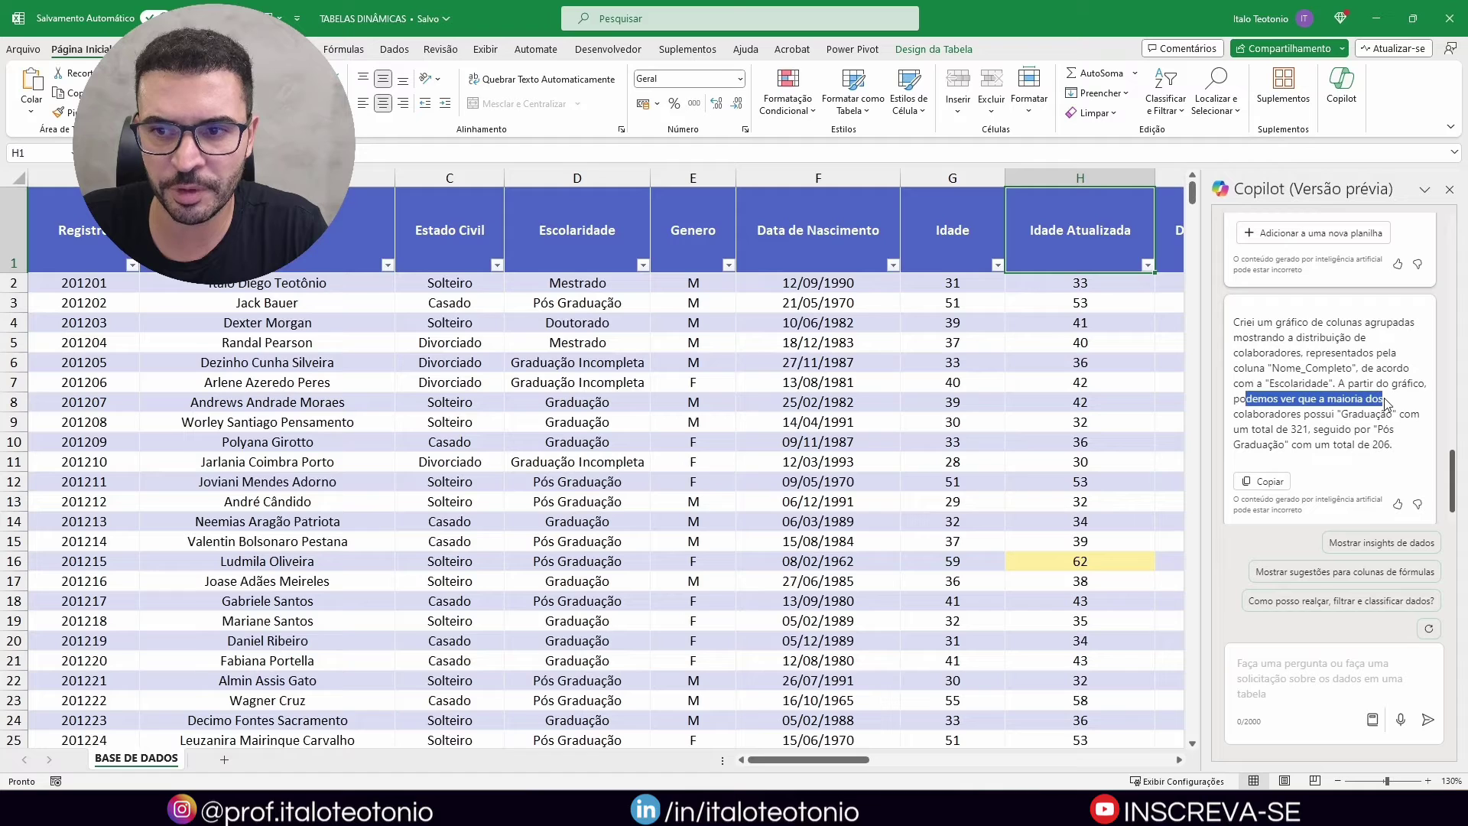
# Read the rest of Copilot's explanation and add the column chart of Nome_Completo by Escolaridade to a new worksheet.
pyautogui.moveTo(1261, 431); pyautogui.dragTo(1368, 433)
pyautogui.click(1334, 433)
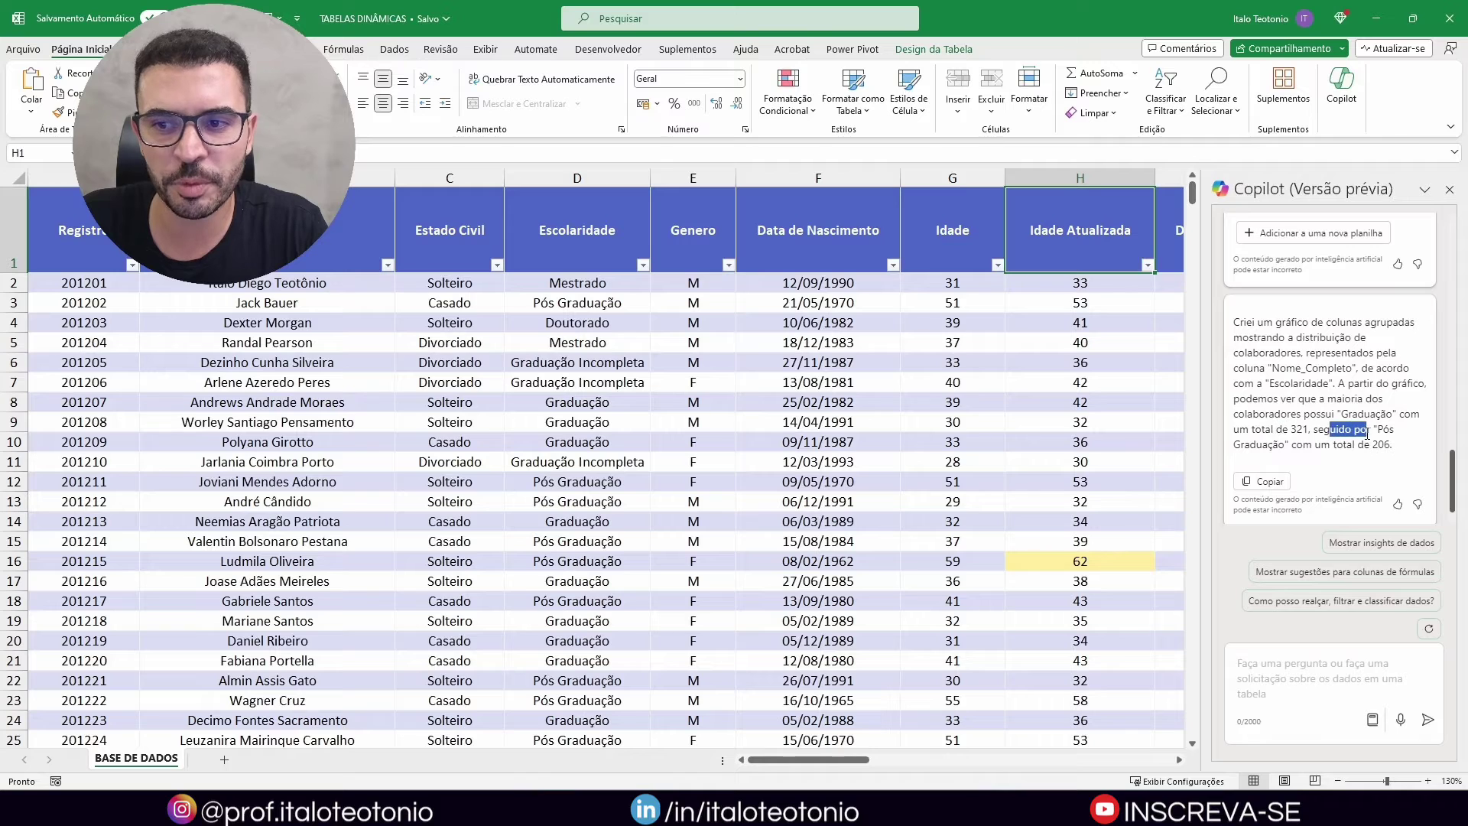
pyautogui.click(1345, 449)
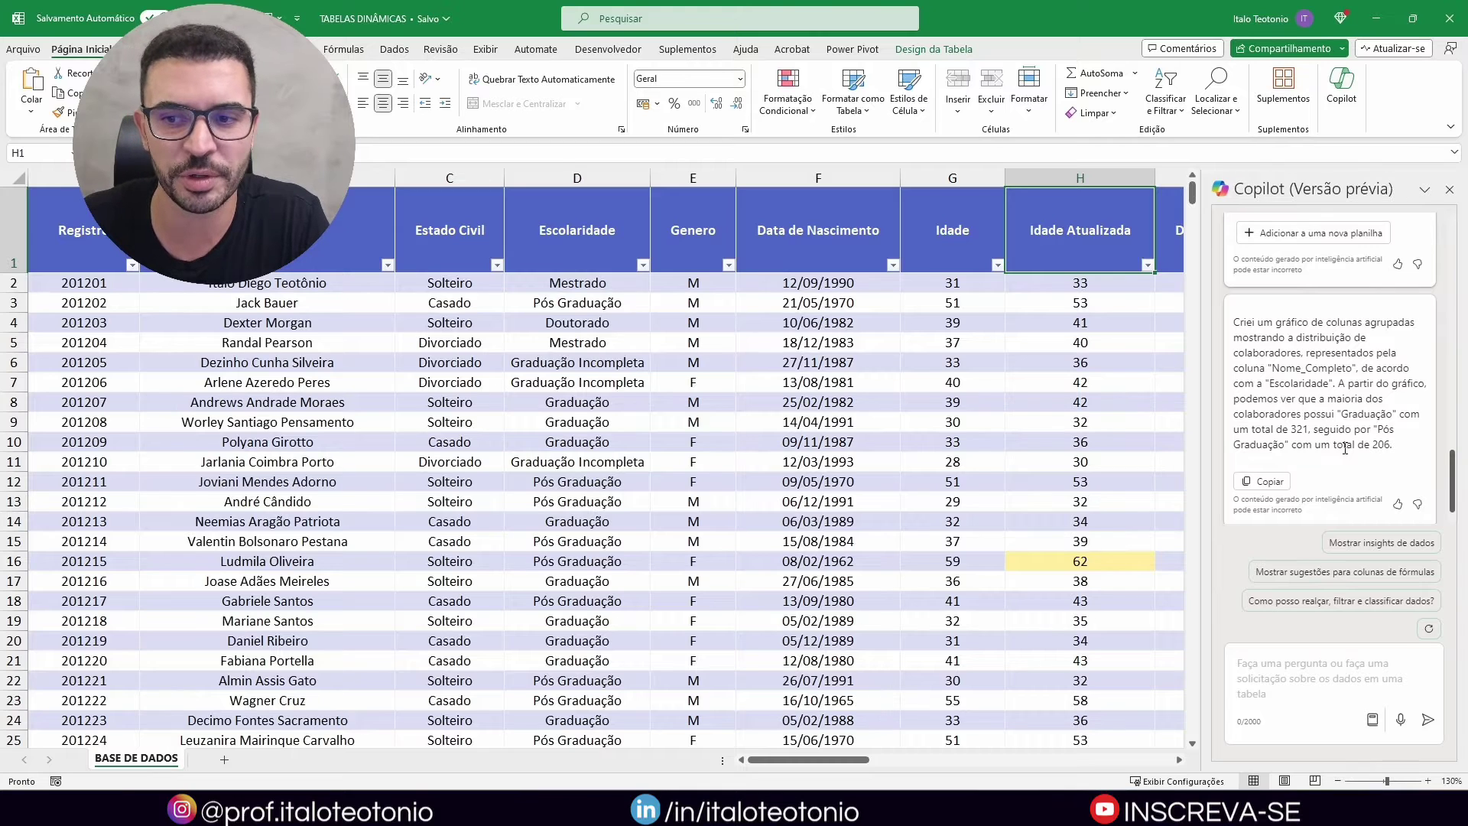
pyautogui.scroll(-1, 1331, 439)
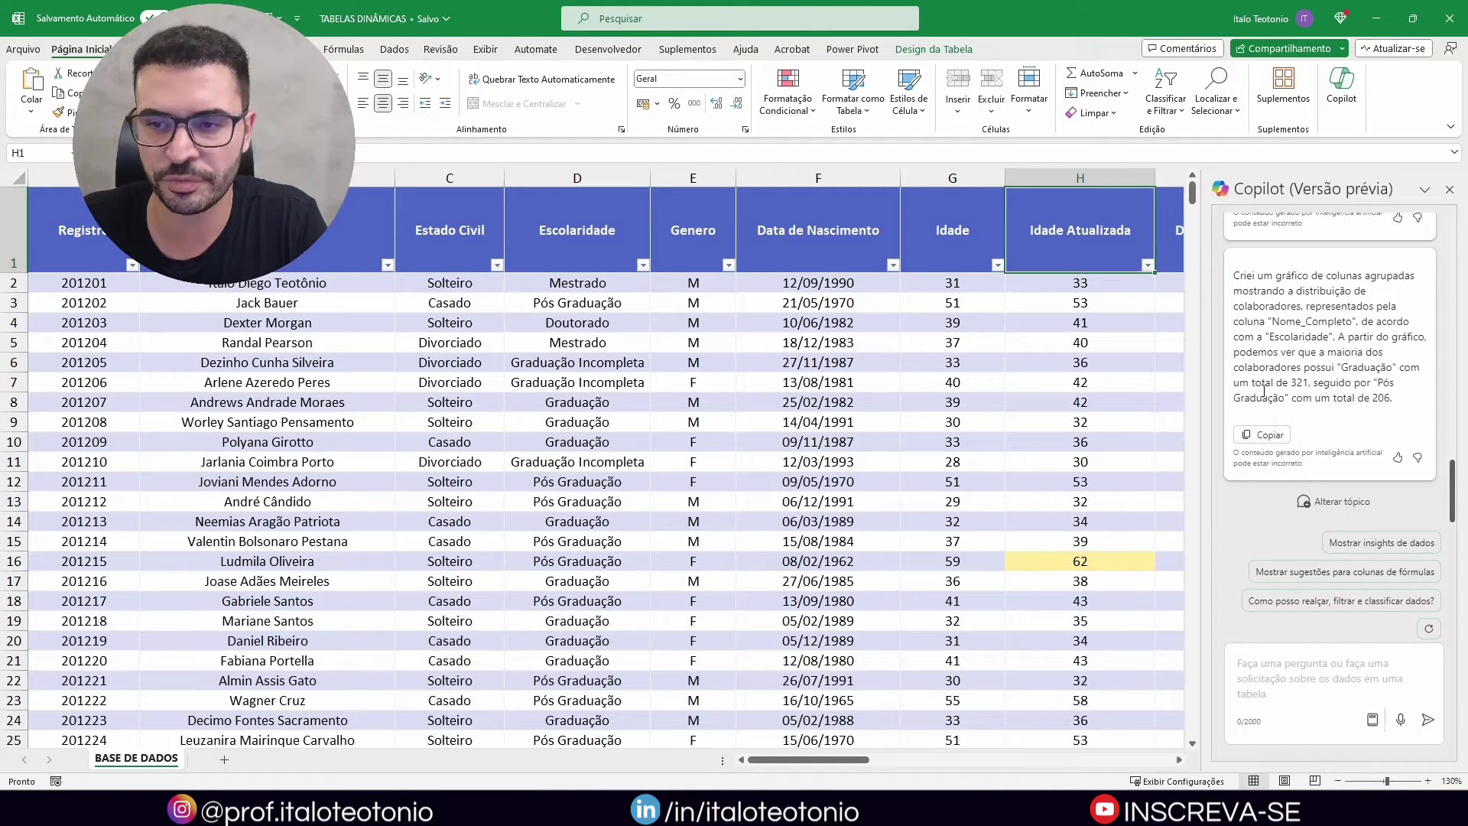
pyautogui.scroll(3, 1266, 390)
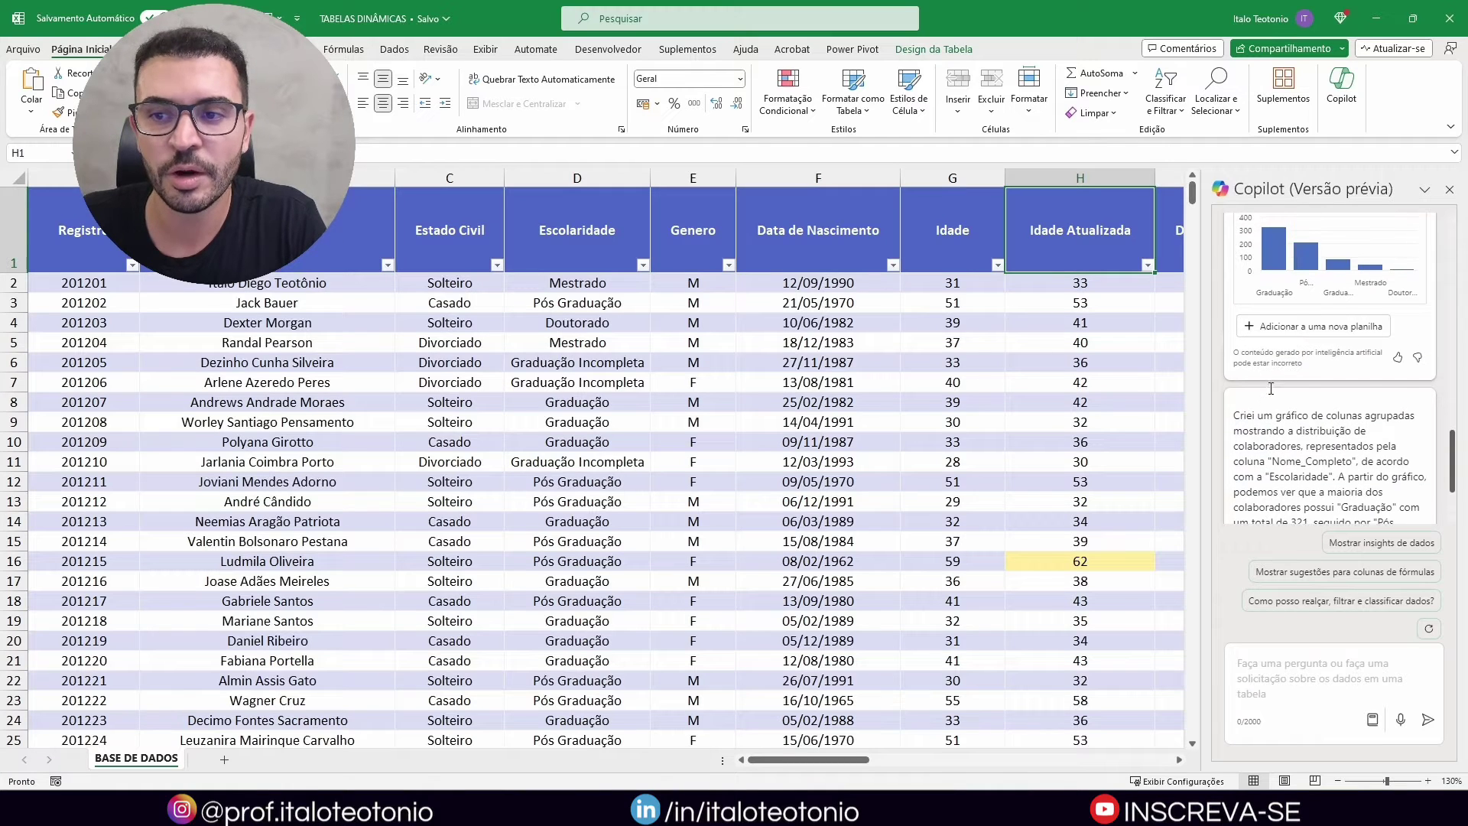
pyautogui.scroll(2, 1271, 389)
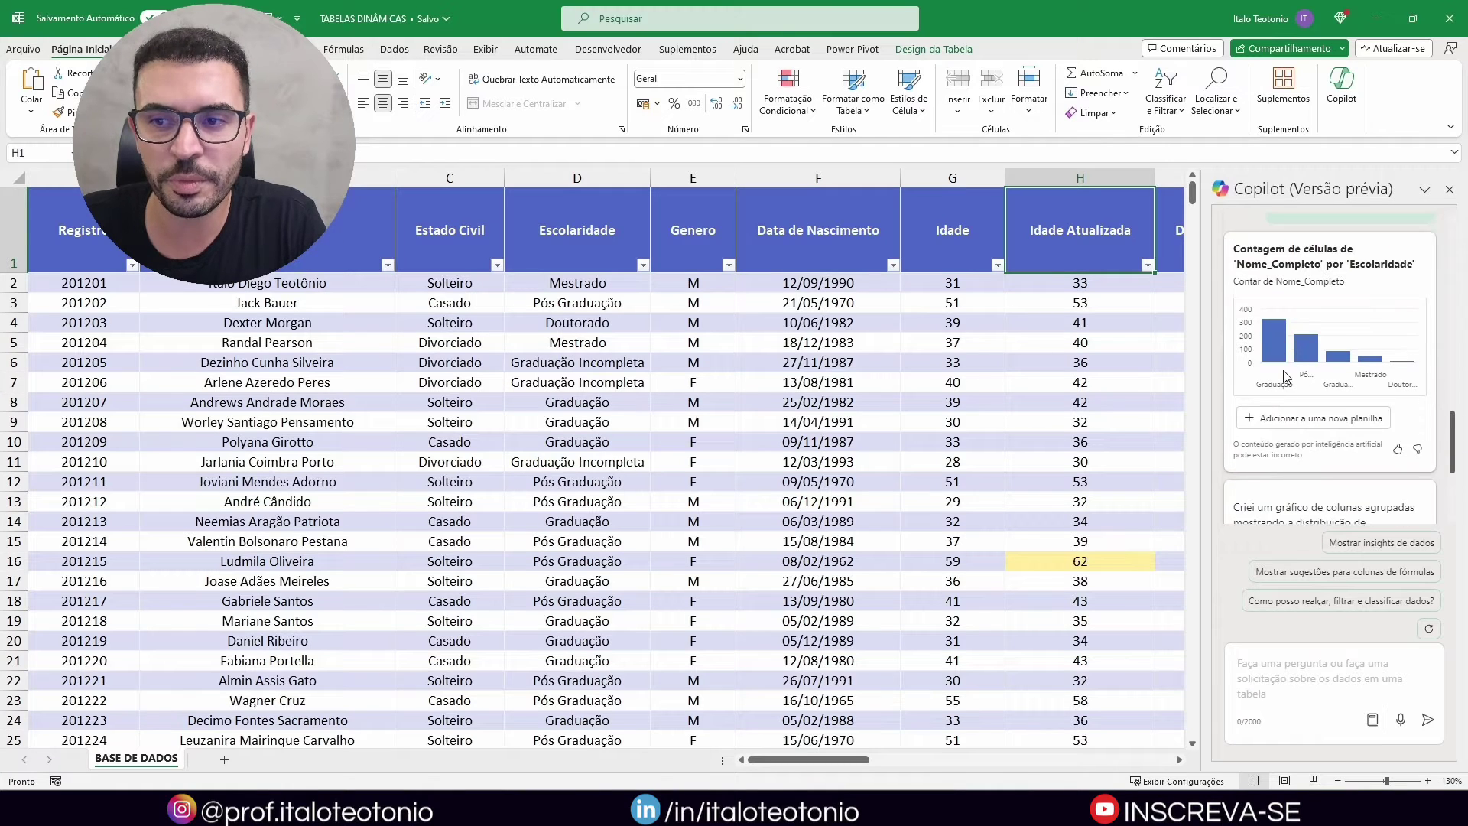
pyautogui.click(1291, 421)
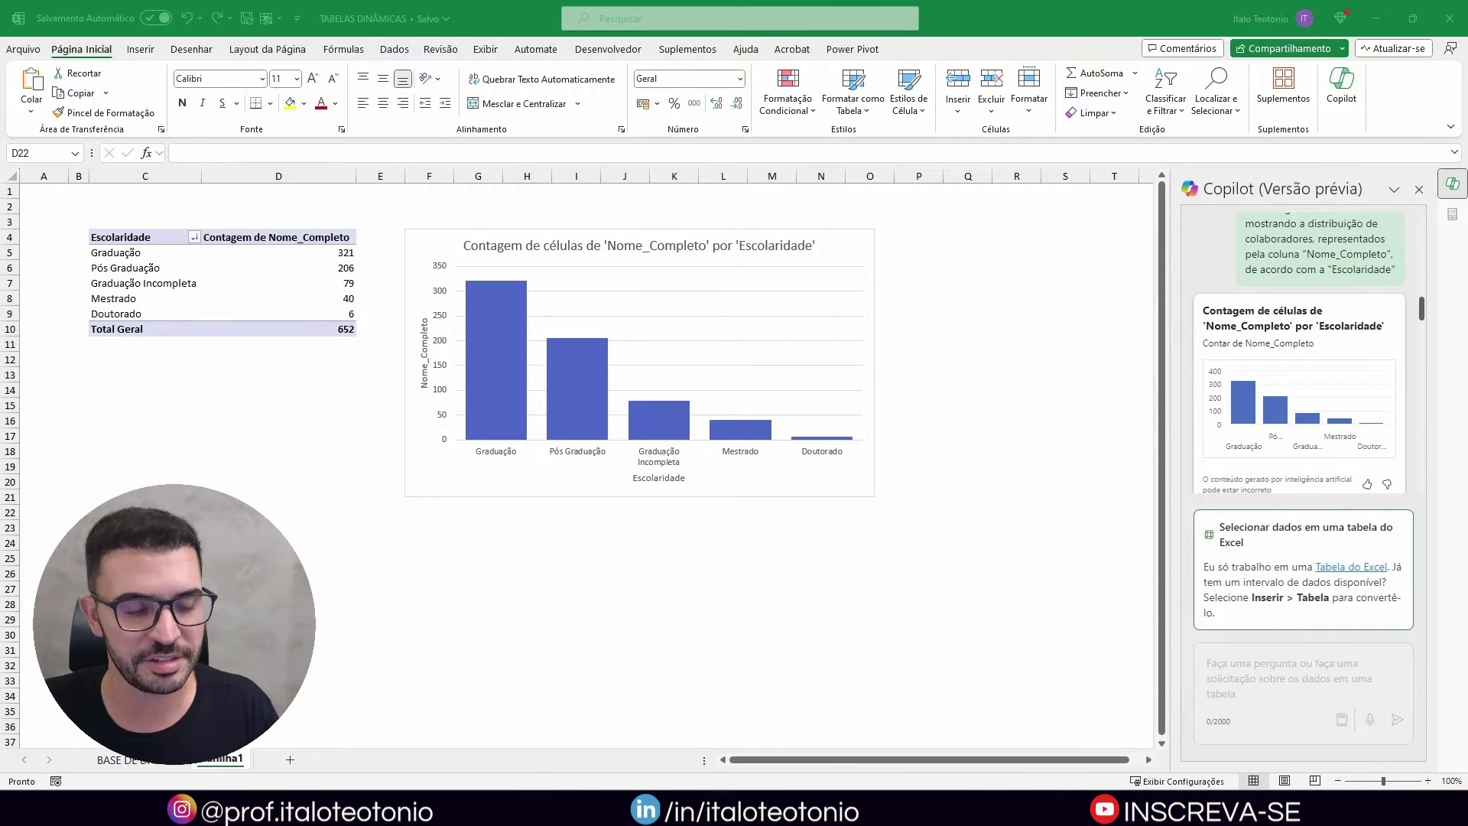
pyautogui.moveTo(61, 203)
pyautogui.mouseDown()
pyautogui.moveTo(285, 374)
pyautogui.moveTo(373, 402)
pyautogui.mouseUp()
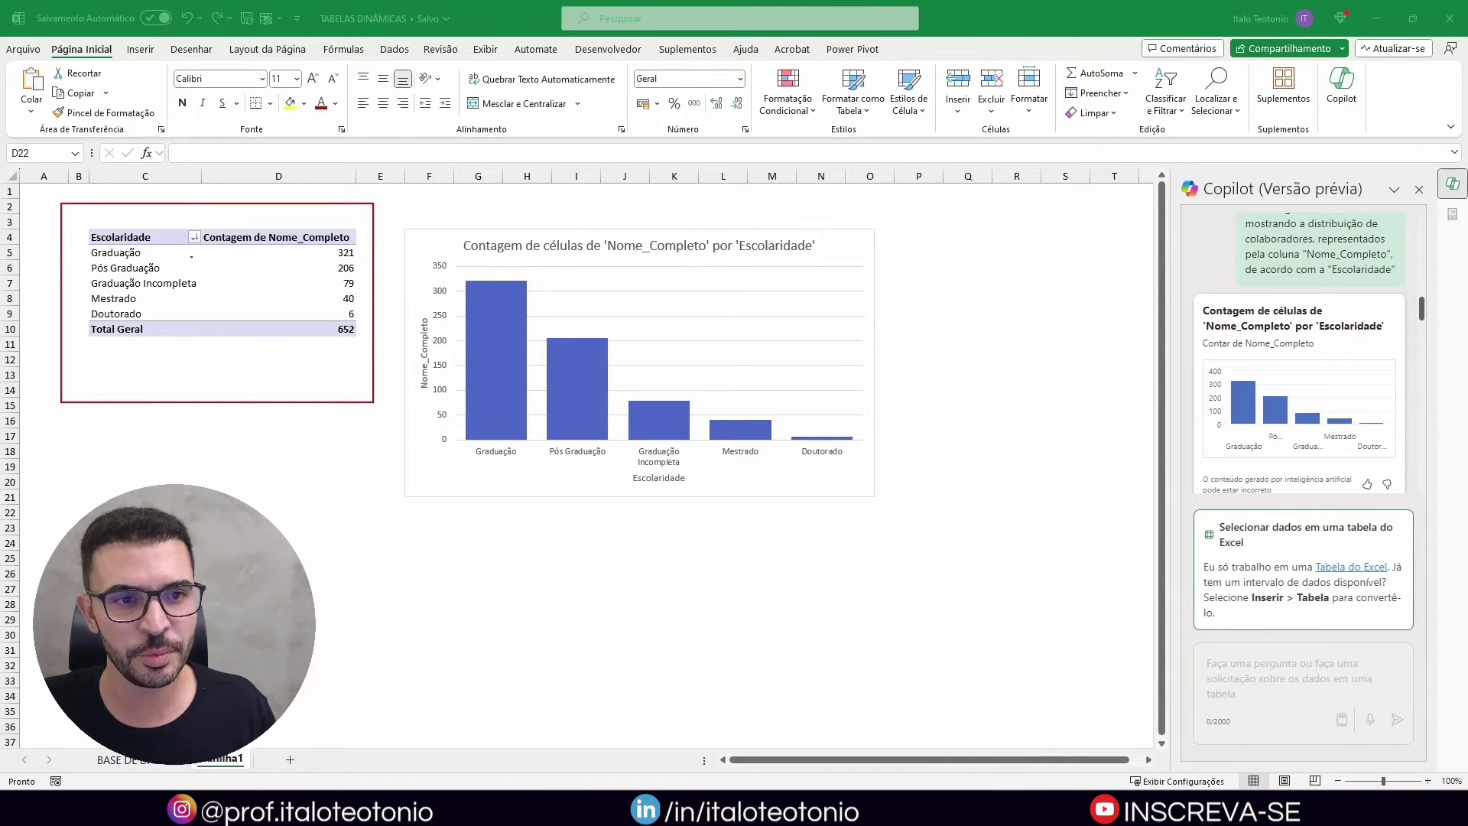
pyautogui.moveTo(241, 221)
pyautogui.mouseDown()
pyautogui.moveTo(346, 290)
pyautogui.moveTo(387, 350)
pyautogui.mouseUp()
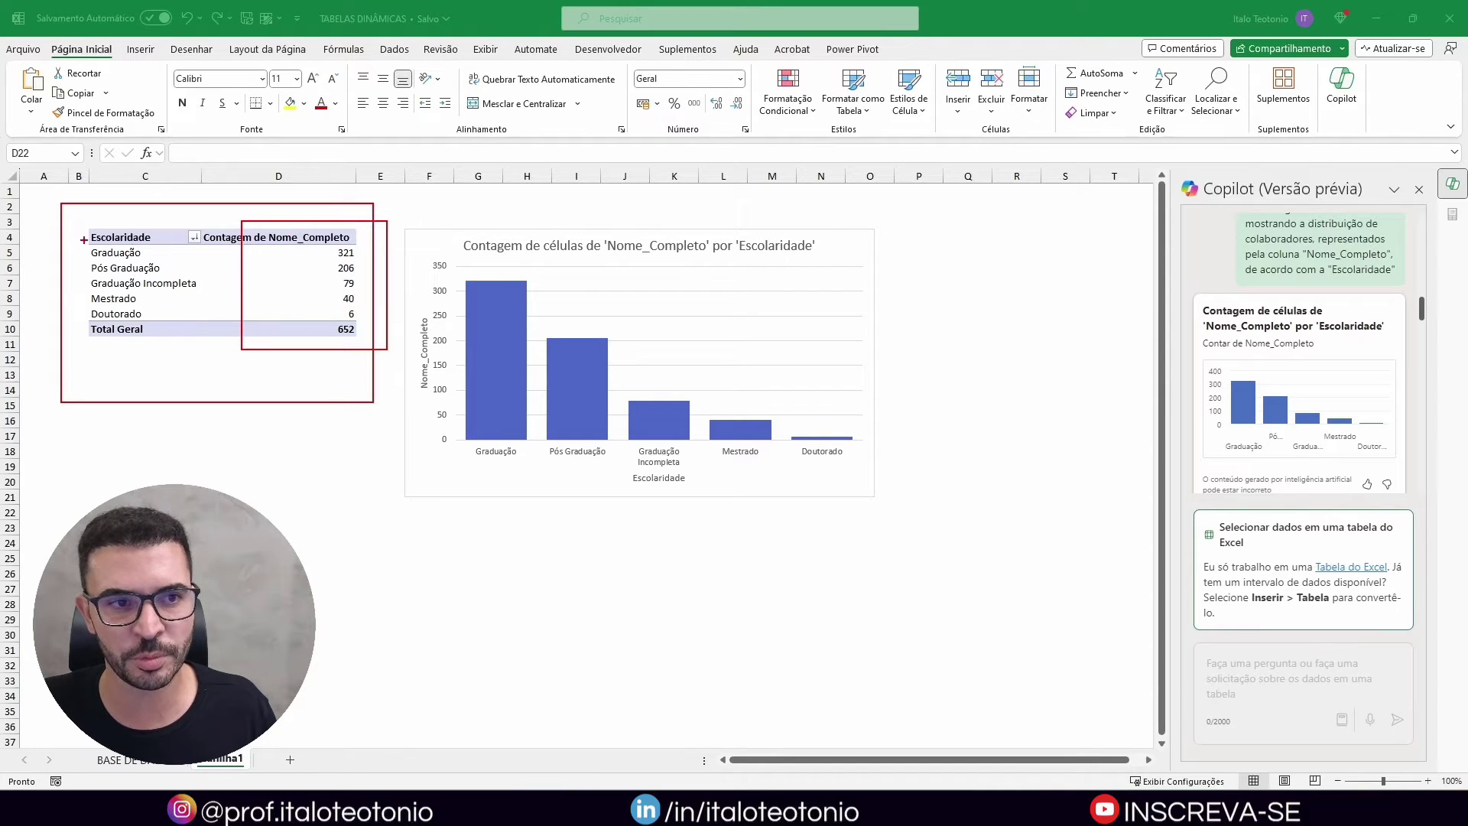
pyautogui.moveTo(71, 213); pyautogui.dragTo(209, 373)
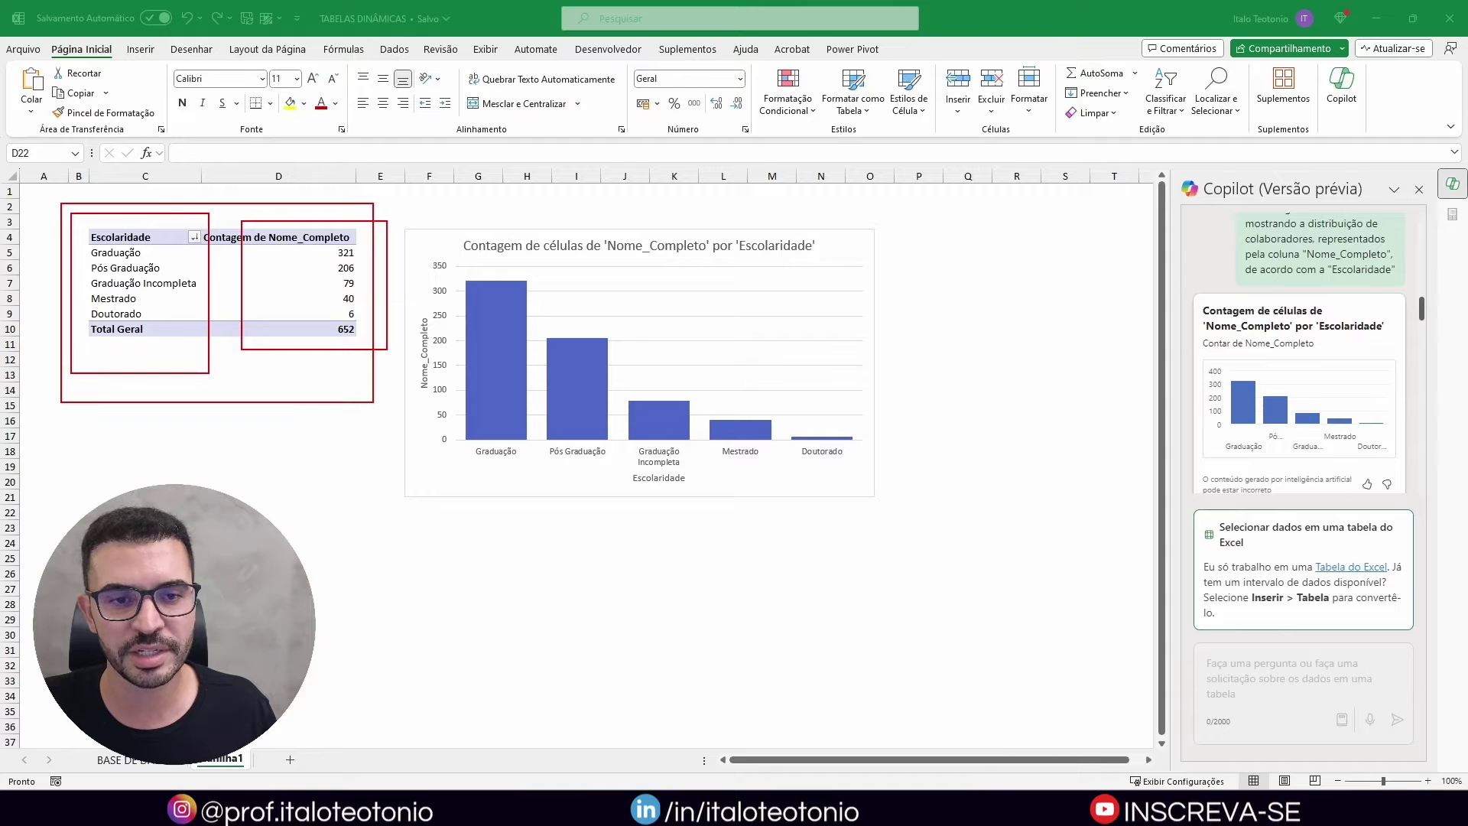
pyautogui.moveTo(414, 450); pyautogui.dragTo(289, 544)
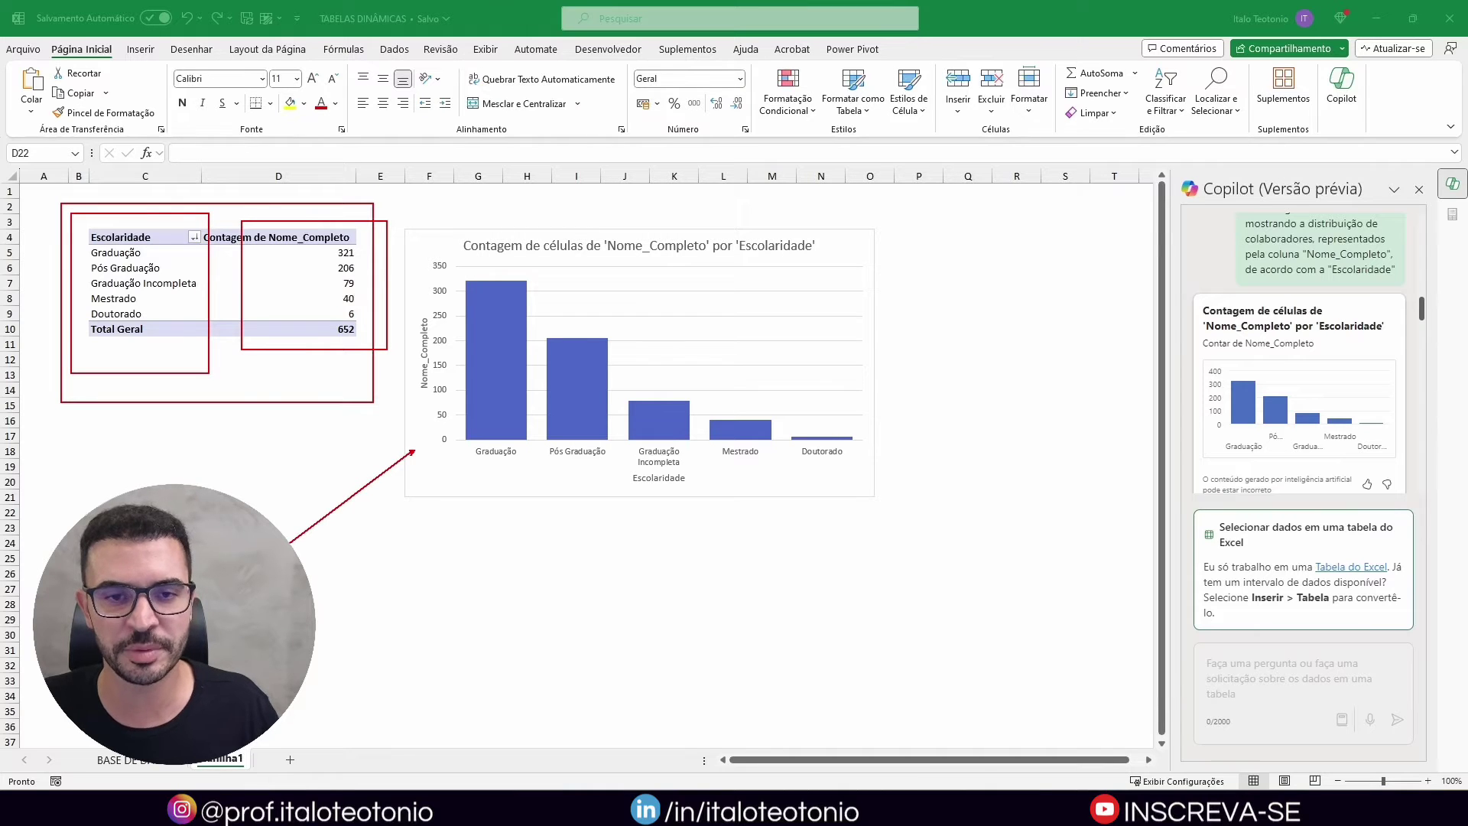
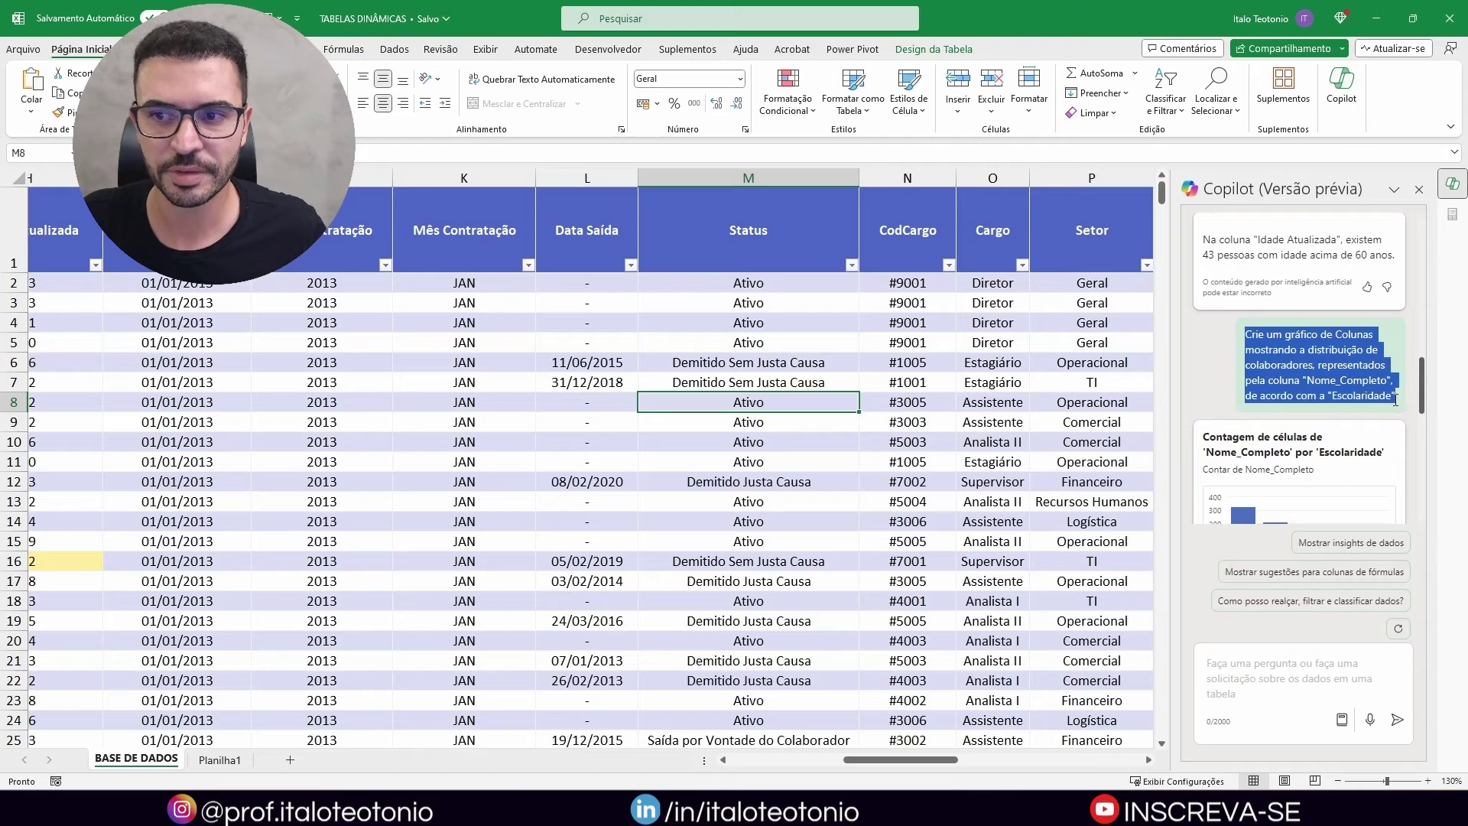
# Reuse the earlier chart prompt in Copilot, replacing "Colunas" with "Barras" and removing the closing quote after Escolaridade.
pyautogui.click(1270, 661)
pyautogui.write('Crie um gráfico de Colunas mostrando a distribuição de colaboradores, representados pela coluna "Nome_Completo", de acordo com a "Escolaridade"')
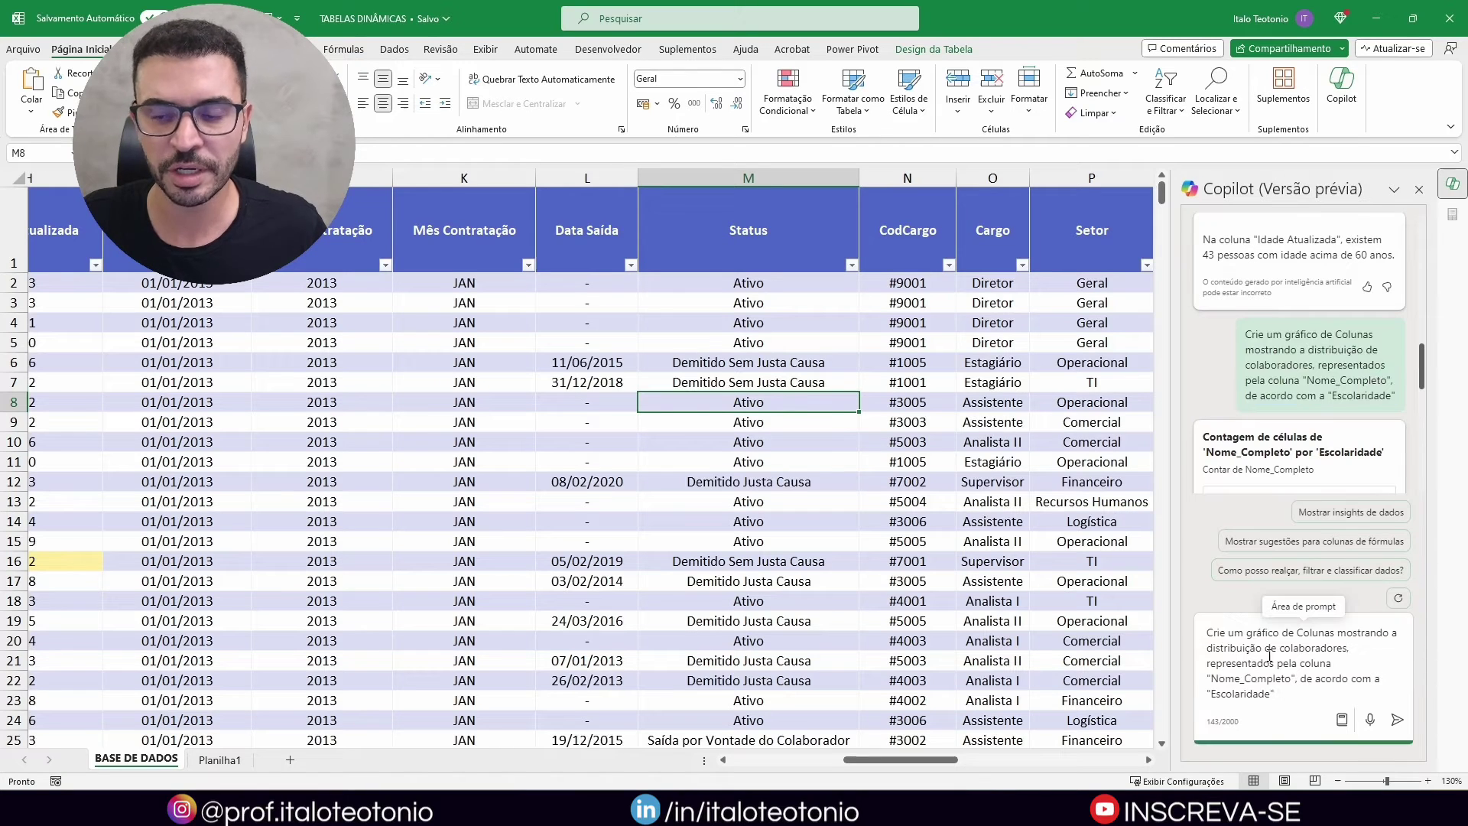
pyautogui.press('BackSpace')
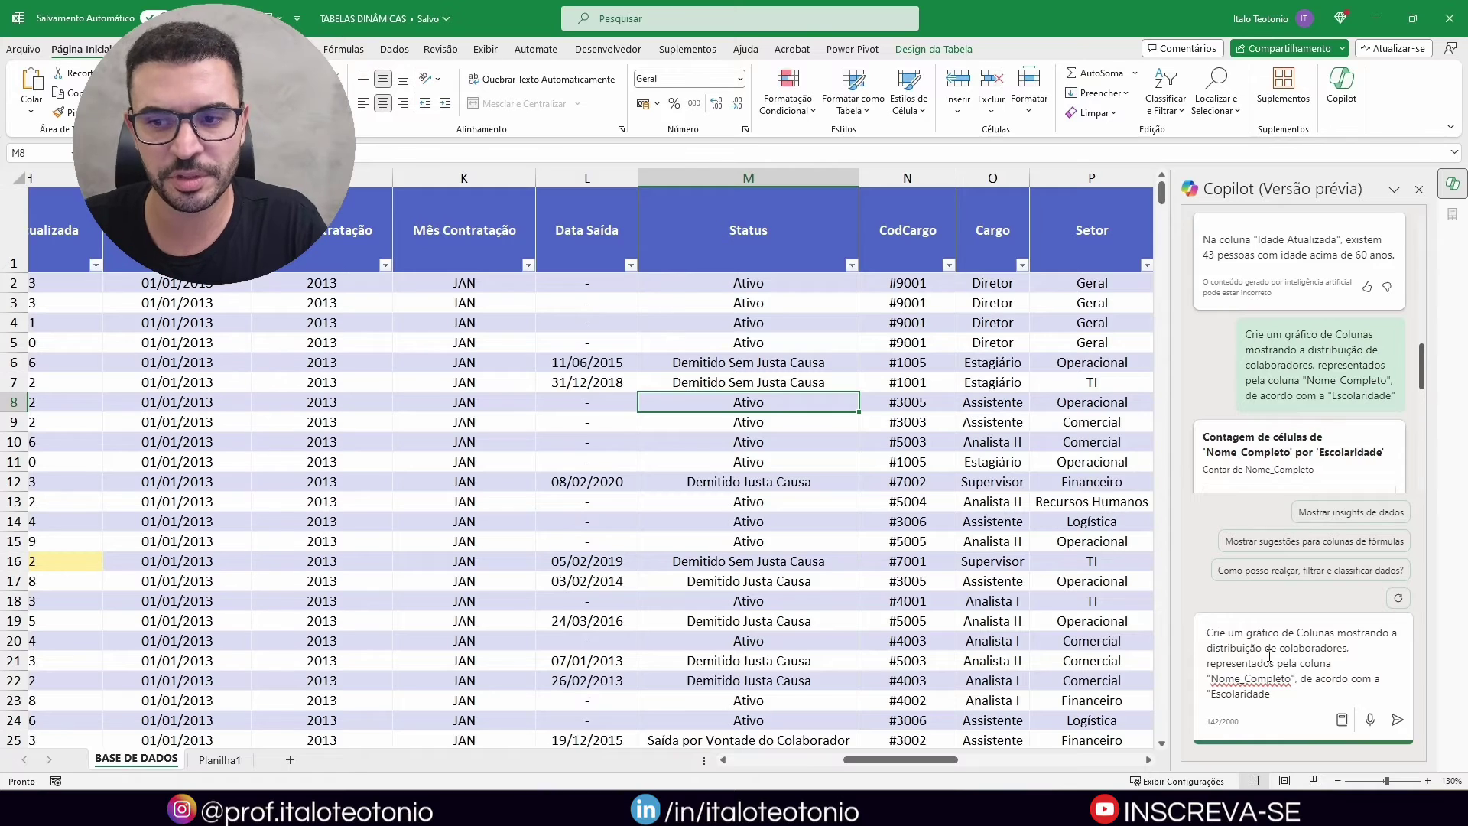
pyautogui.moveTo(1298, 632); pyautogui.dragTo(1334, 631)
pyautogui.write('Barras')
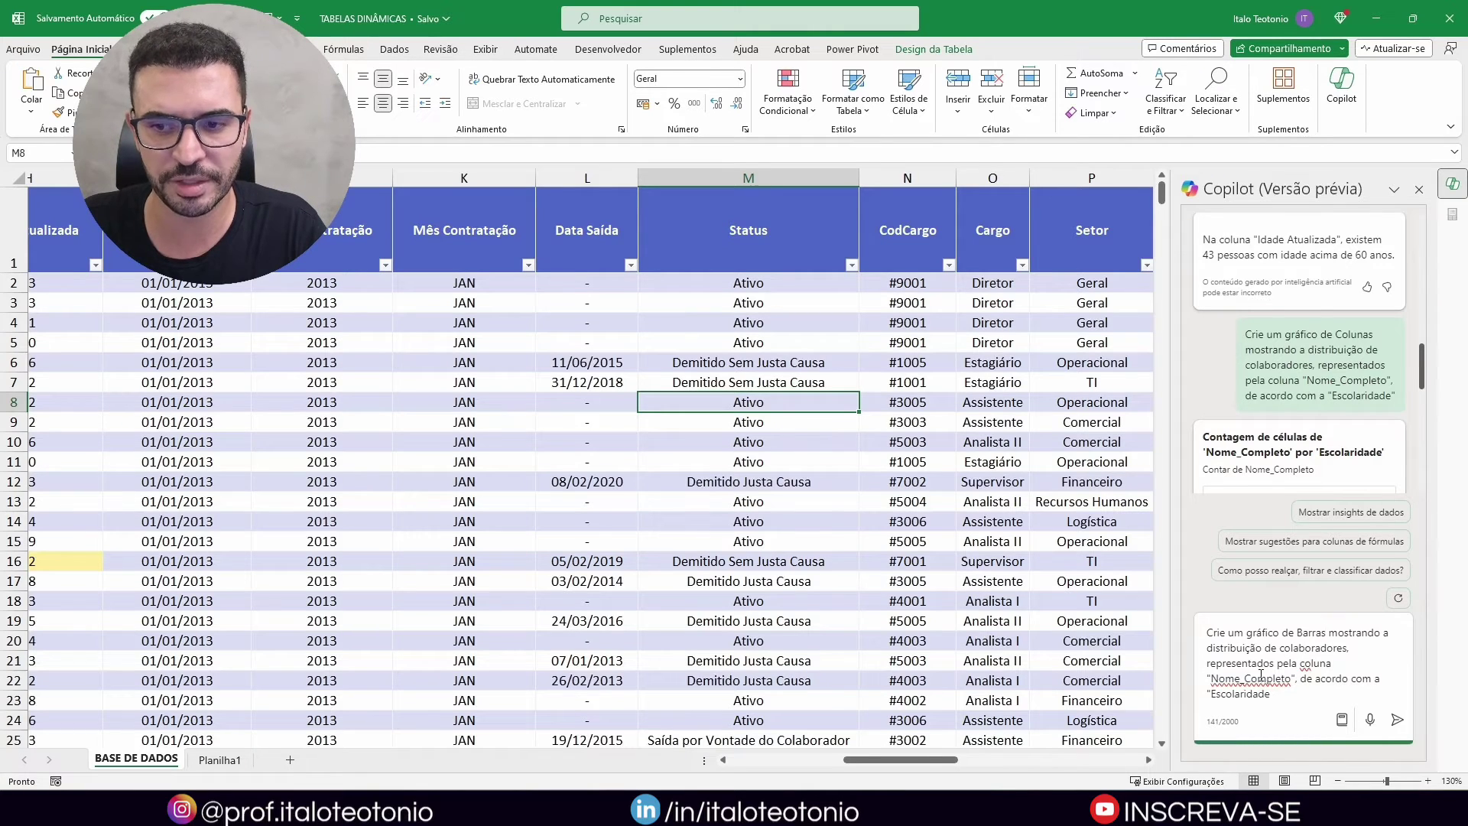
# Extend the Copilot prompt with , desde que o "Status" seja igual a "Ativo" and send it.
pyautogui.click(1276, 696)
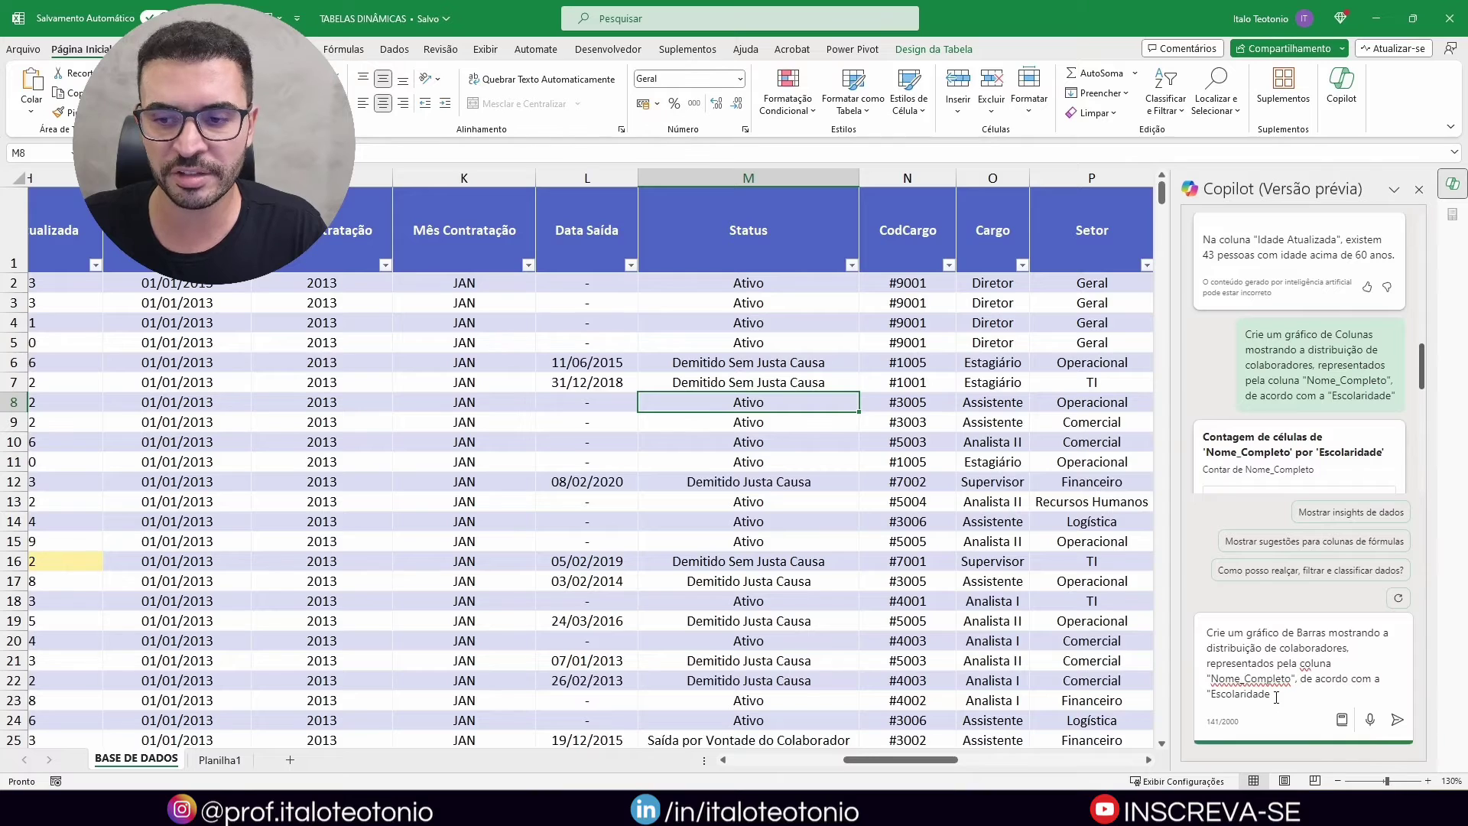
pyautogui.write(', desde qu')
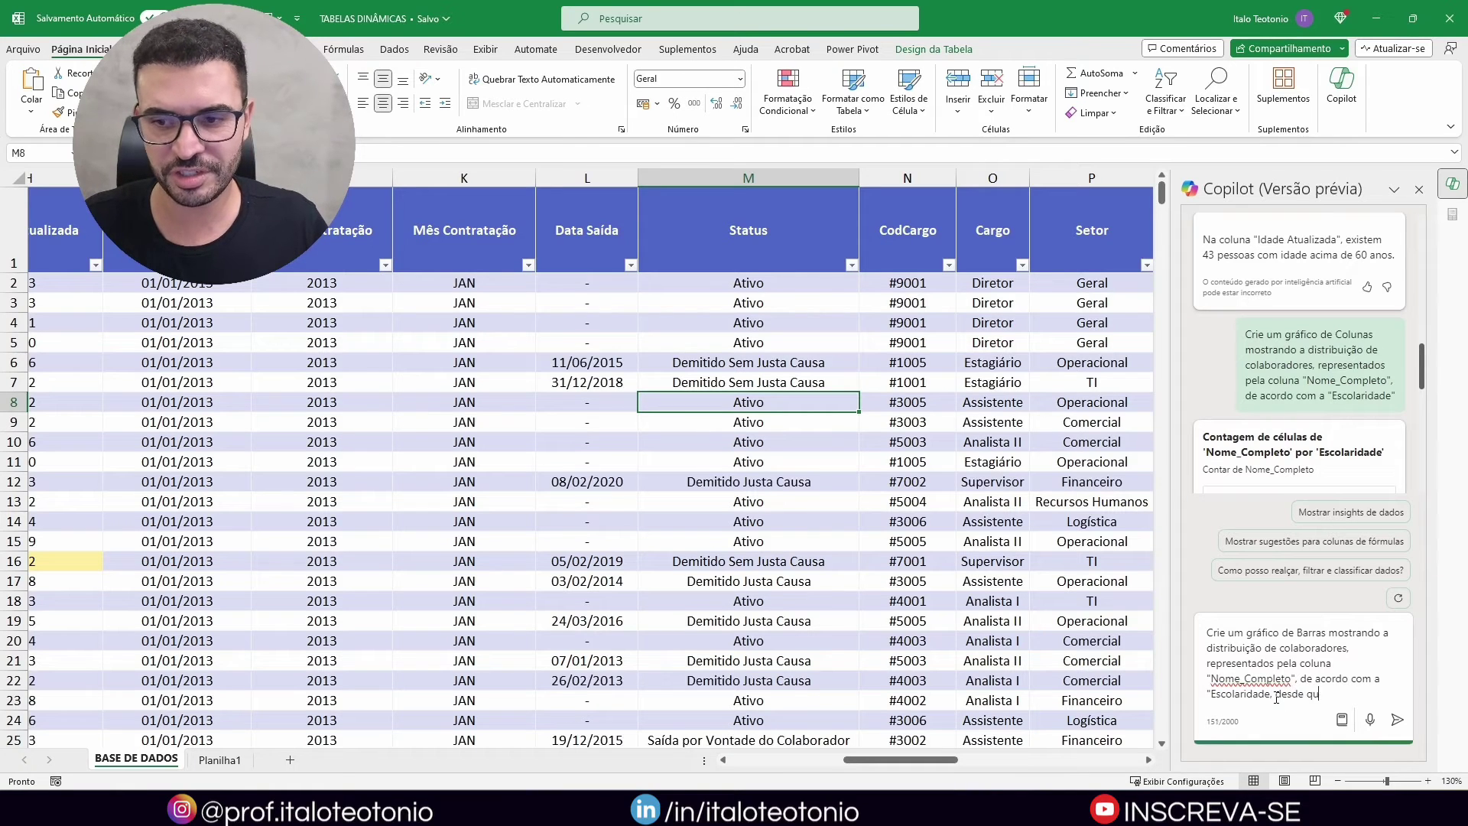
pyautogui.write('e o Status')
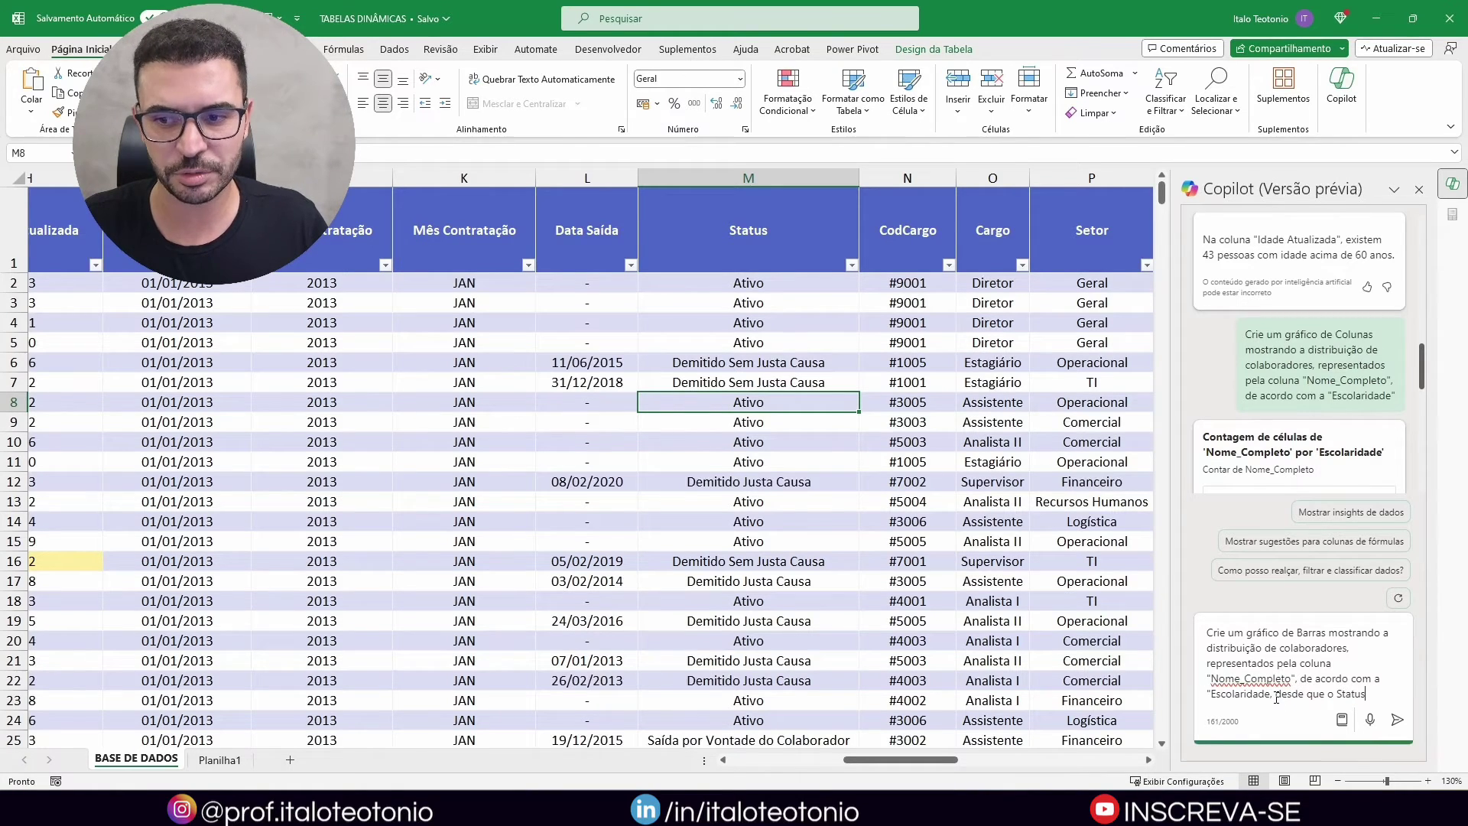
pyautogui.hotkey('ctrl', 'Left')
pyautogui.write('"')
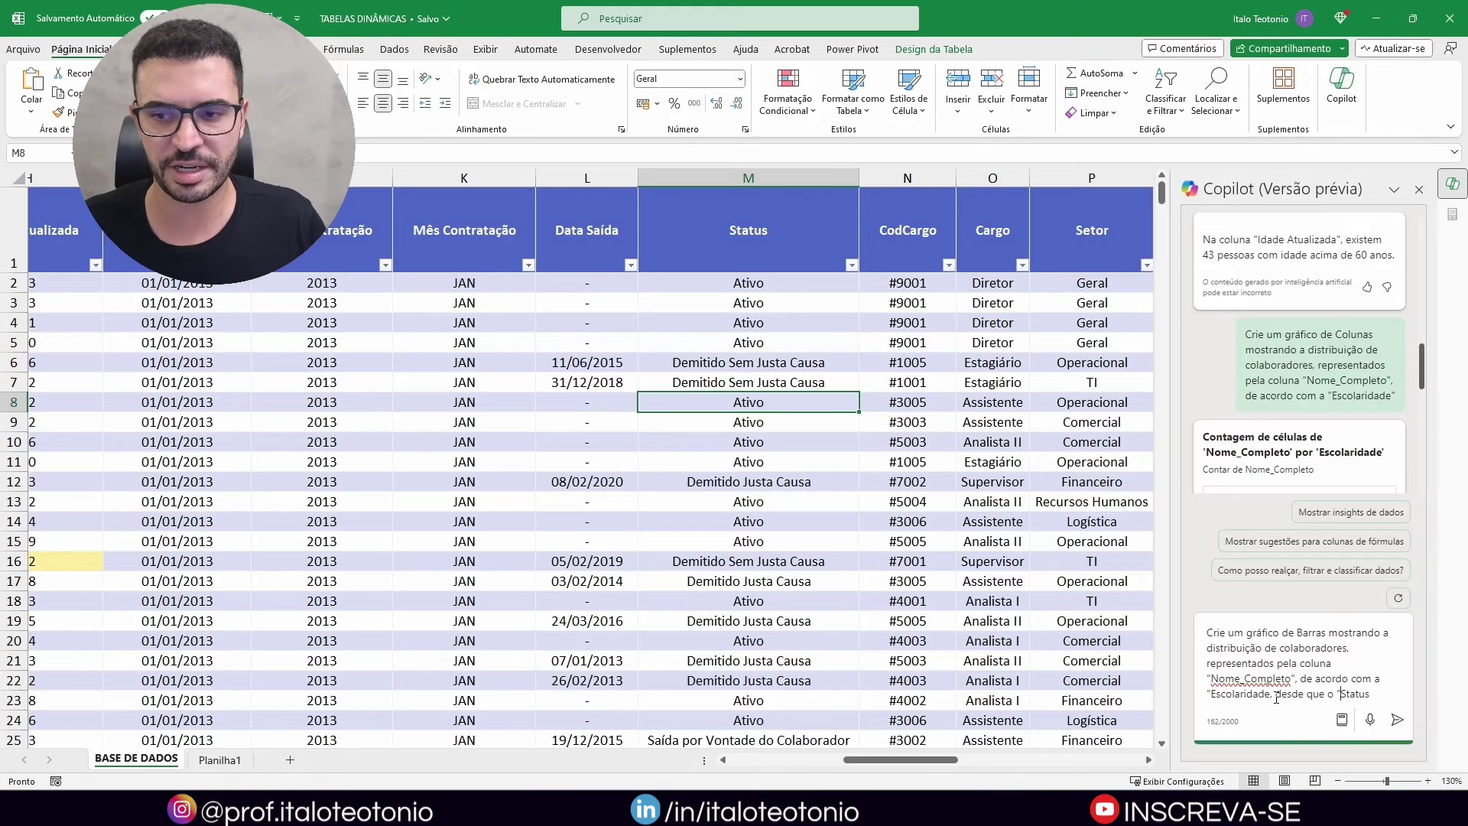
pyautogui.press('Right')
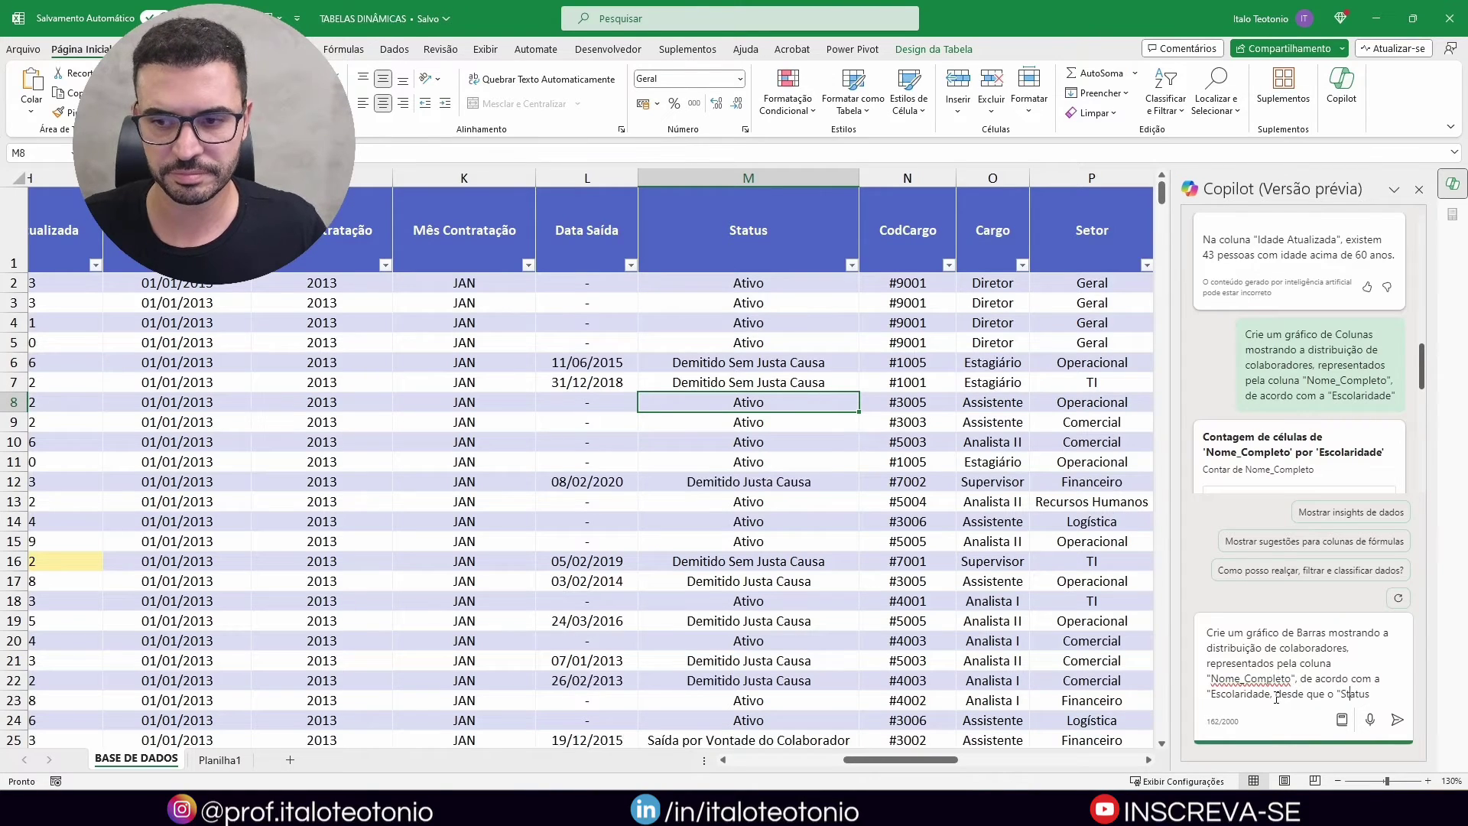
pyautogui.write('e')
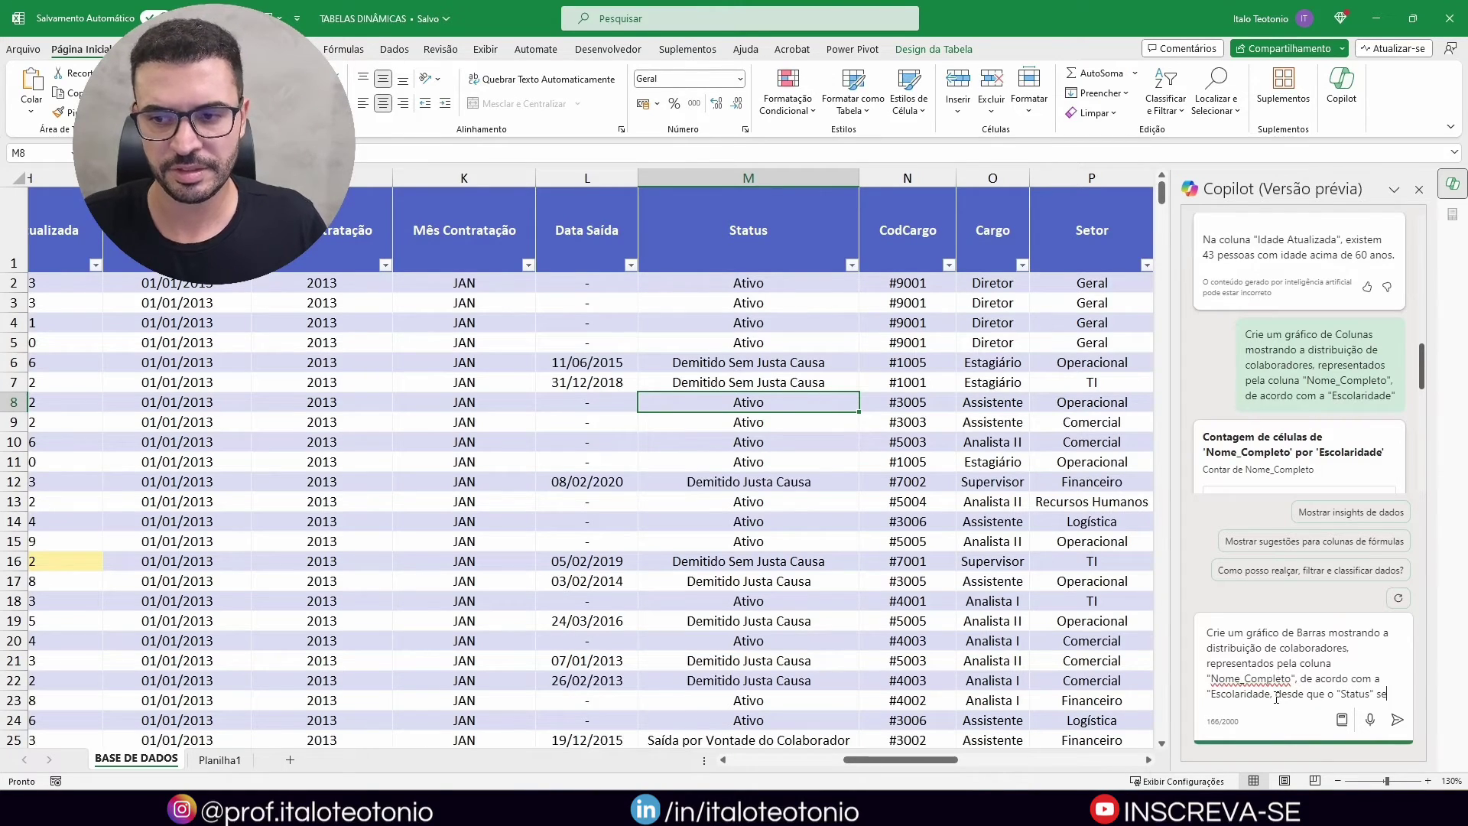
pyautogui.write('ja igual')
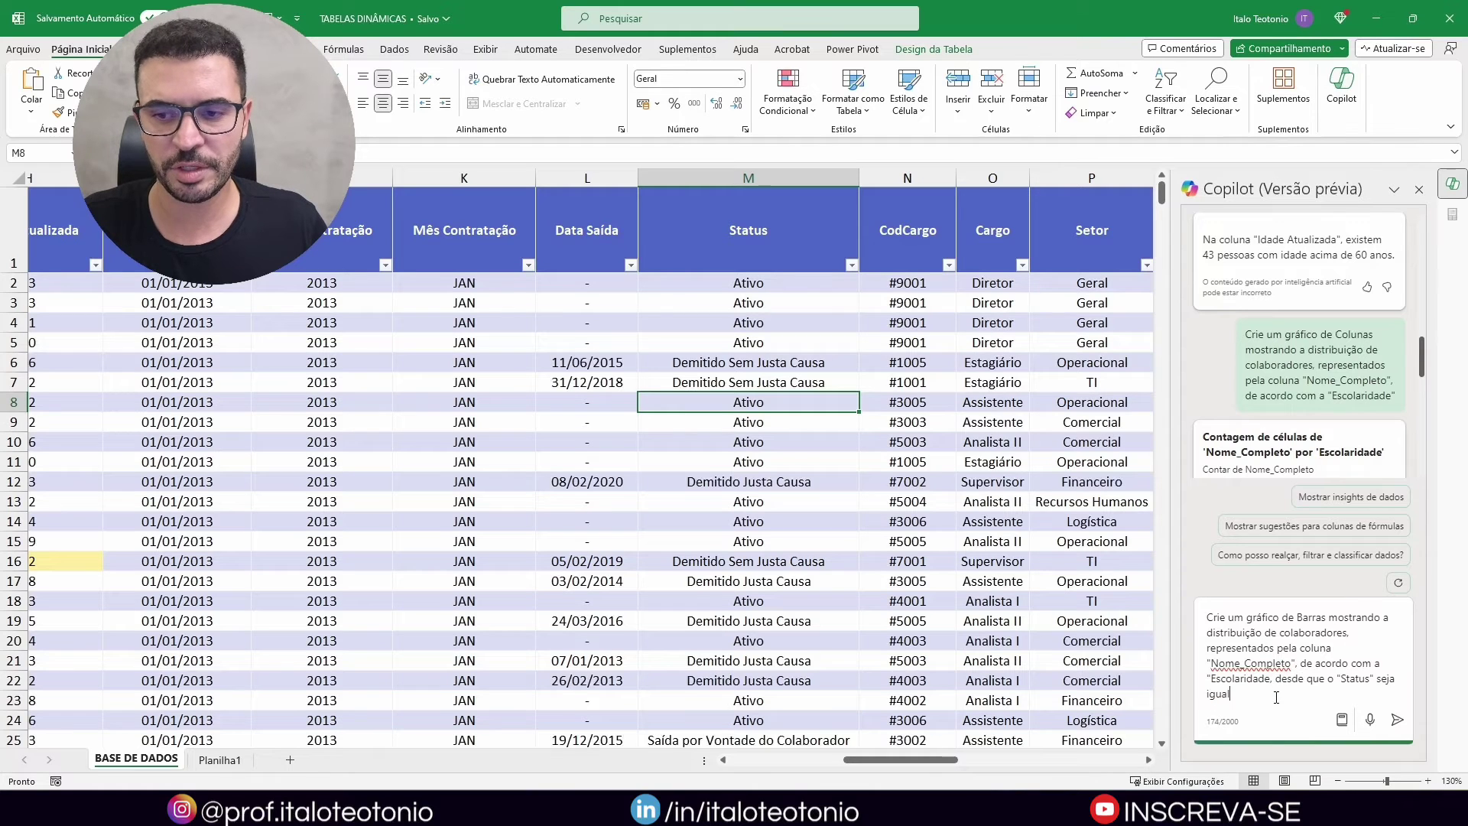
pyautogui.write(' a "Ativo')
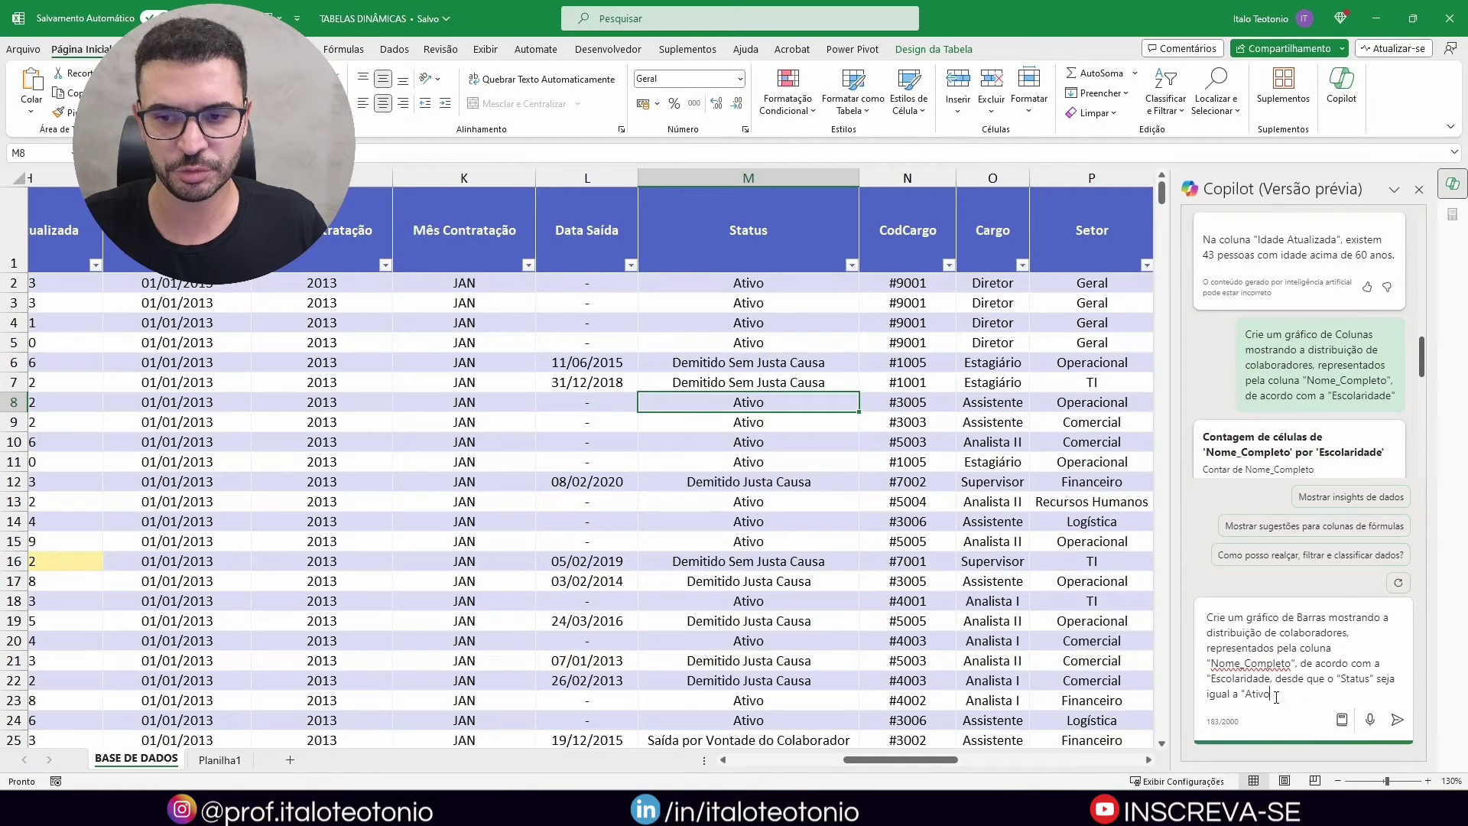
pyautogui.press('Return')
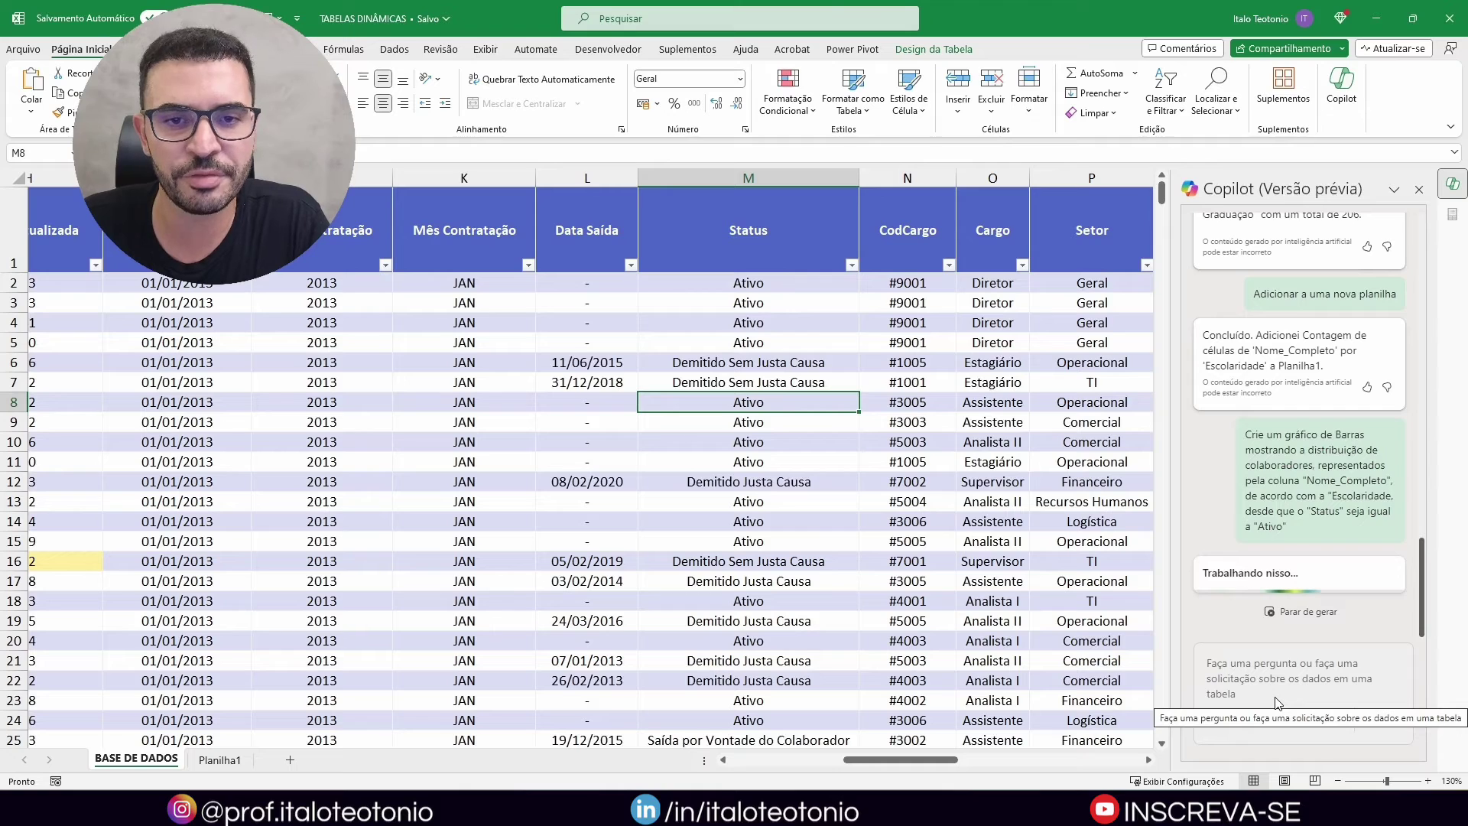
# Review Copilot's bar chart by Escolaridade for Status Ativo with its explanation, and add the chart to a new worksheet.
pyautogui.scroll(2, 1274, 410)
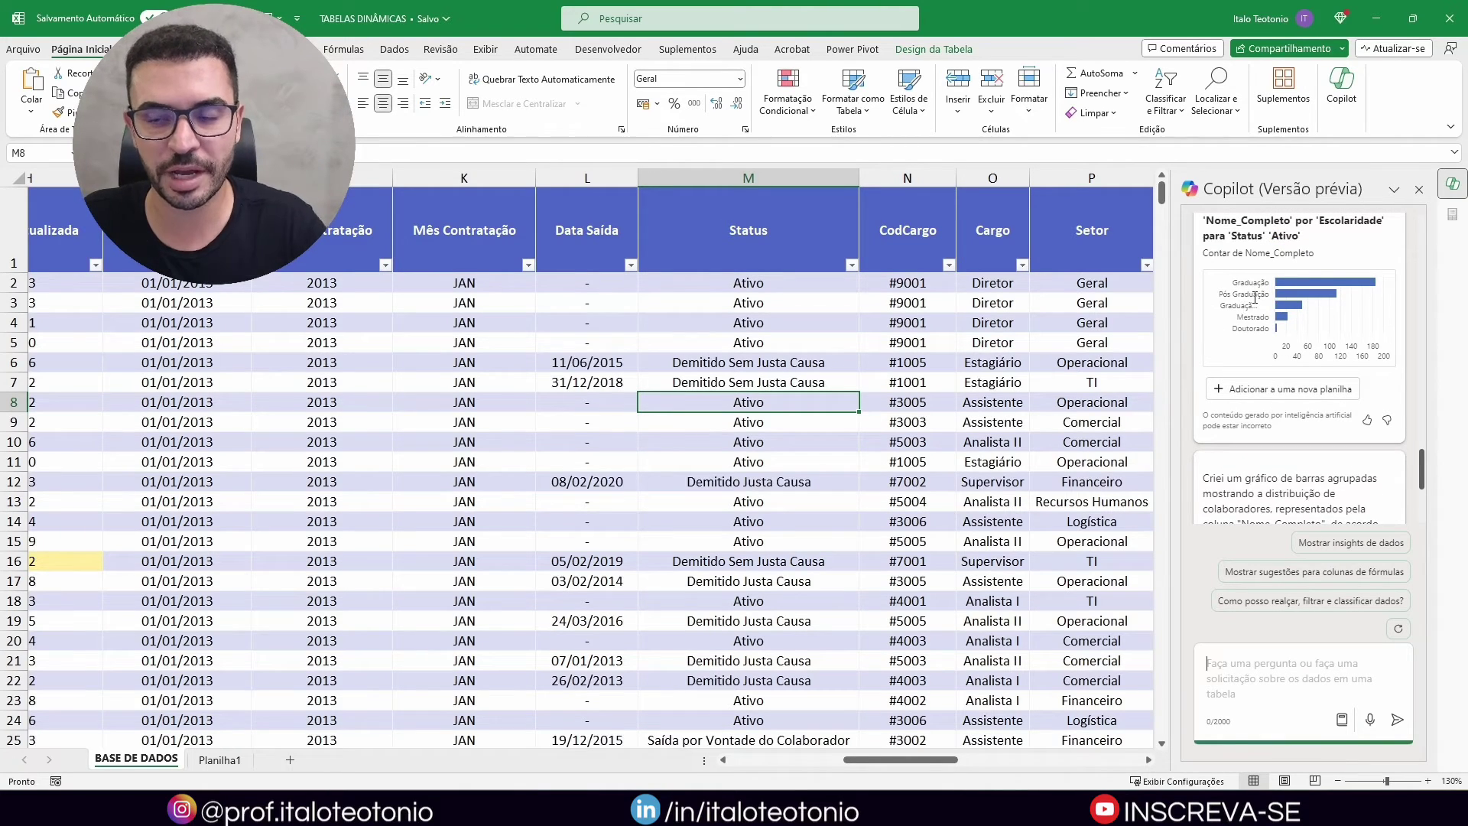
pyautogui.scroll(-2, 1255, 298)
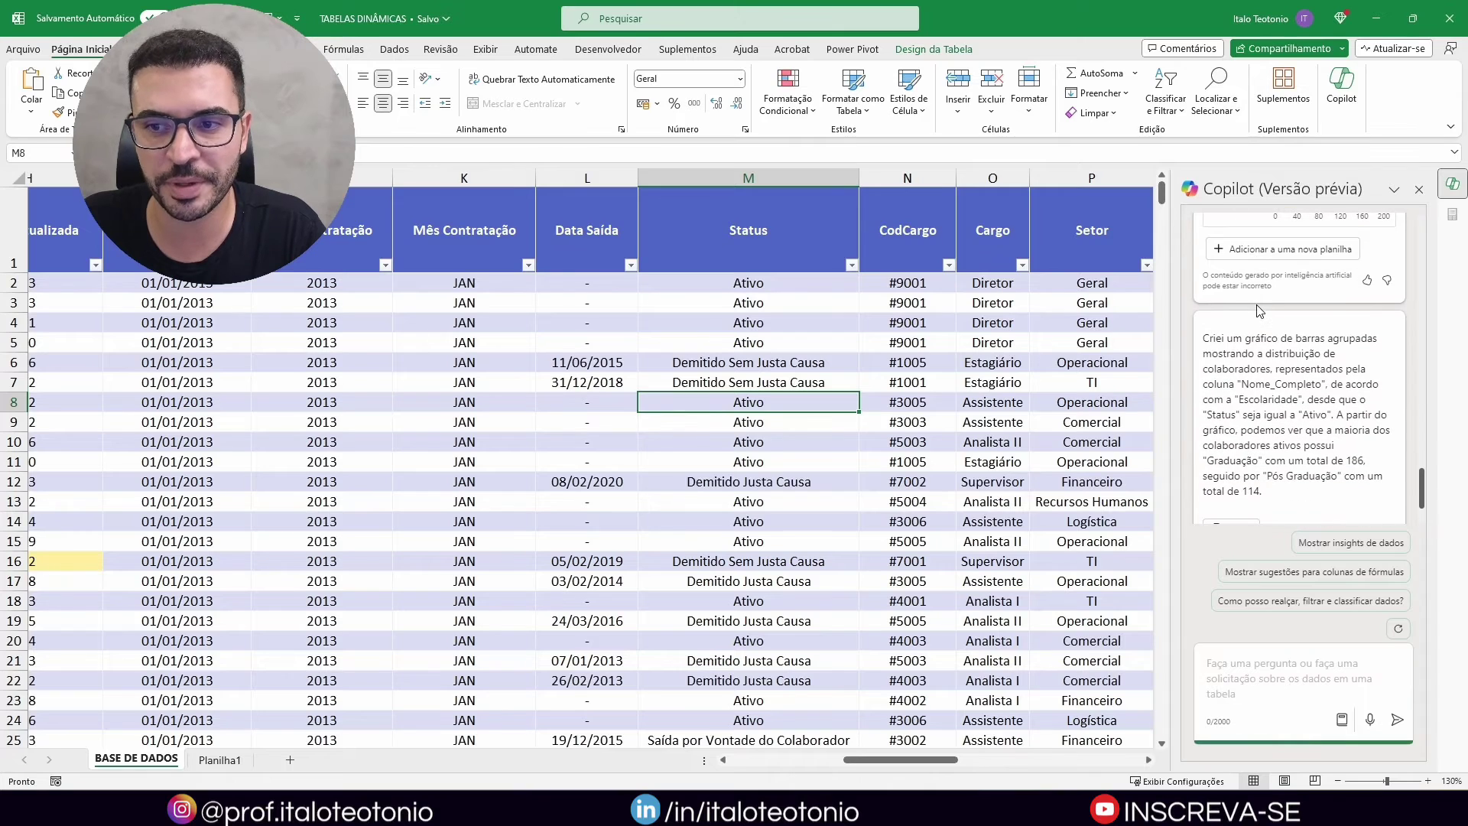
pyautogui.moveTo(1248, 384); pyautogui.dragTo(1319, 382)
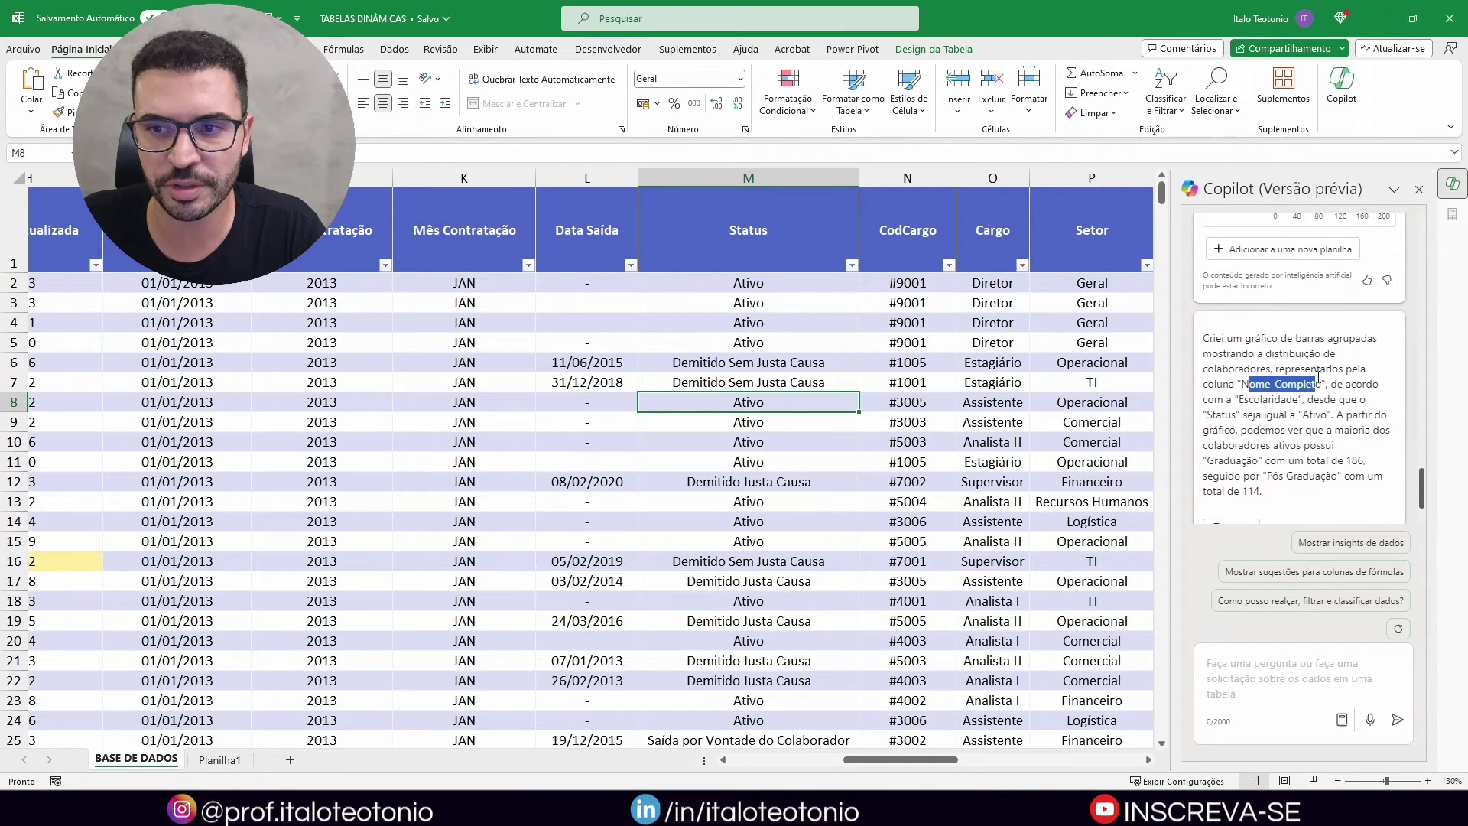
pyautogui.click(1237, 368)
pyautogui.moveTo(1214, 399); pyautogui.dragTo(1295, 427)
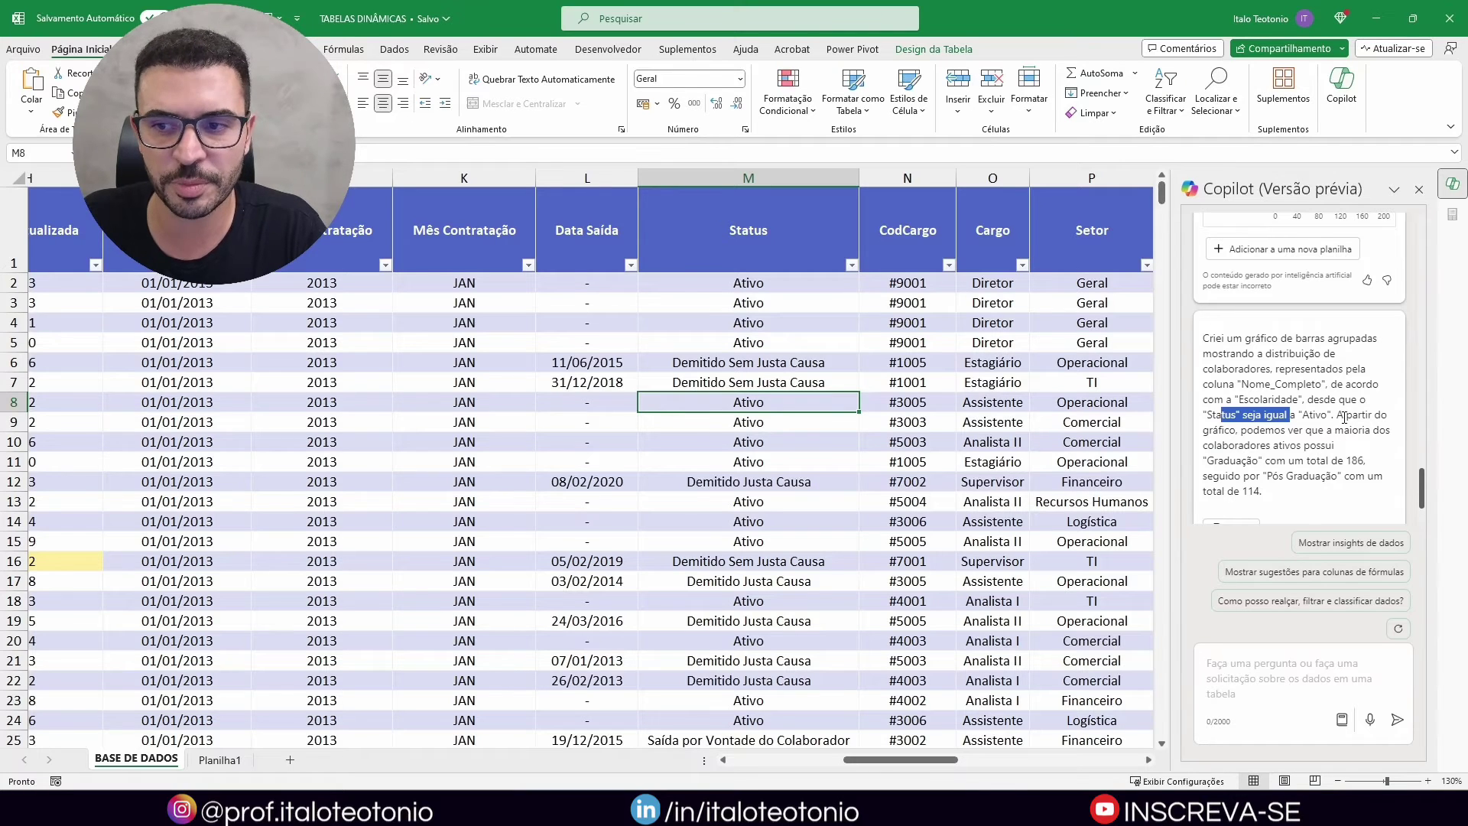
pyautogui.scroll(-1, 1290, 442)
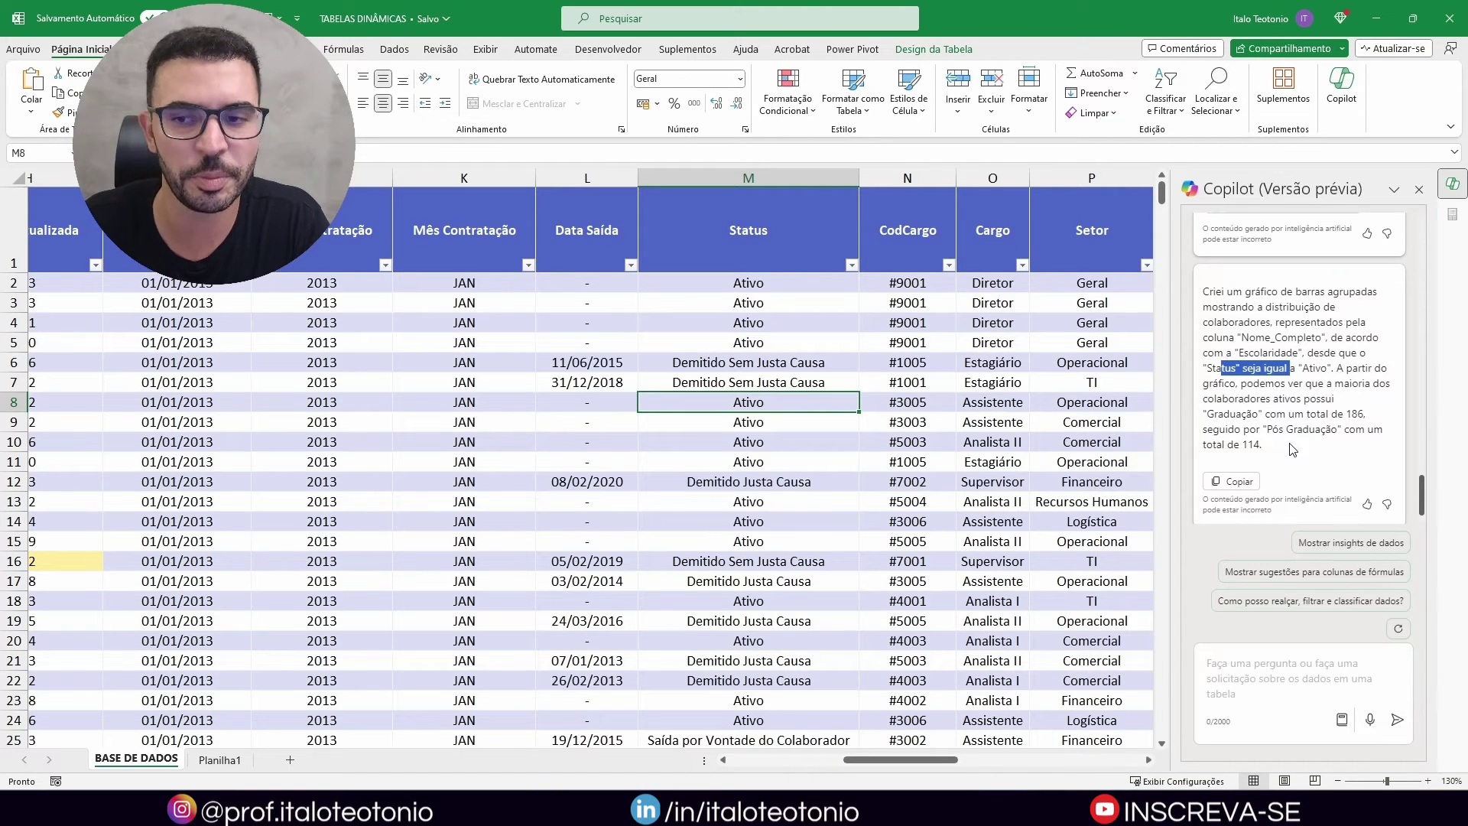
pyautogui.scroll(-1, 1290, 448)
pyautogui.scroll(6, 1290, 449)
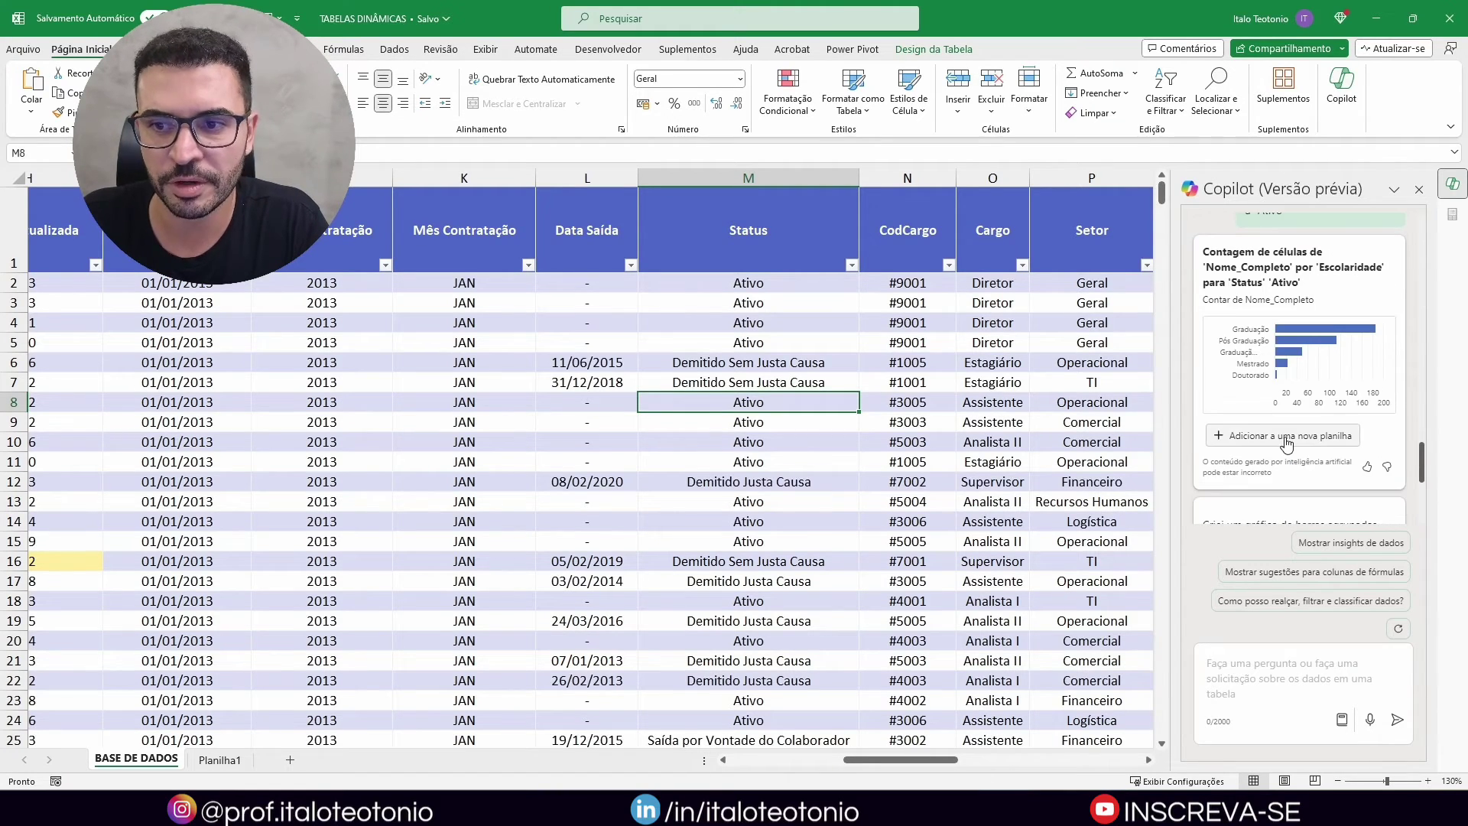
pyautogui.click(1271, 436)
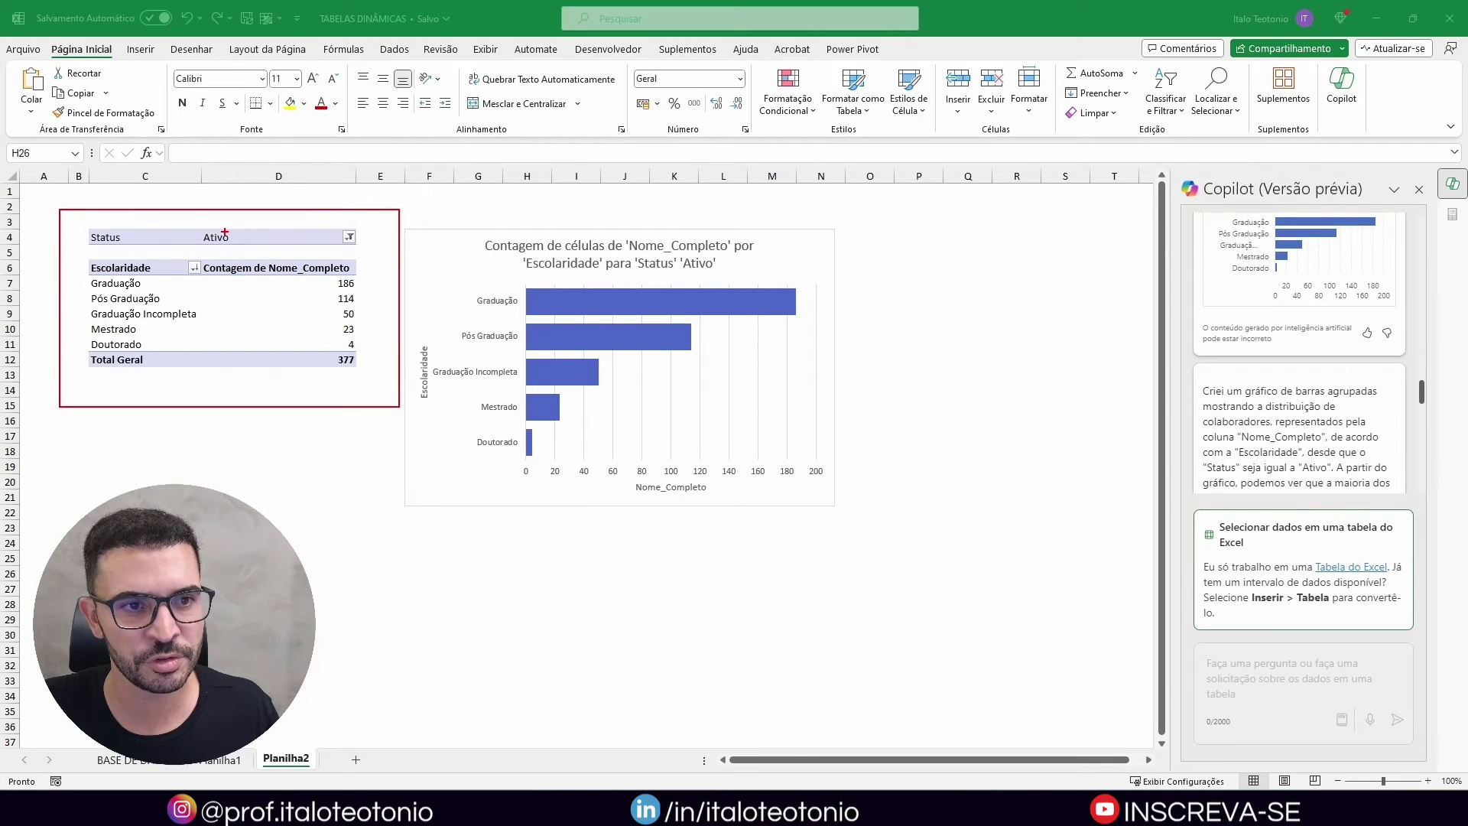
pyautogui.moveTo(225, 232)
pyautogui.mouseDown()
pyautogui.moveTo(156, 181)
pyautogui.moveTo(235, 241)
pyautogui.moveTo(373, 256)
pyautogui.moveTo(895, 514)
pyautogui.moveTo(895, 530)
pyautogui.mouseUp()
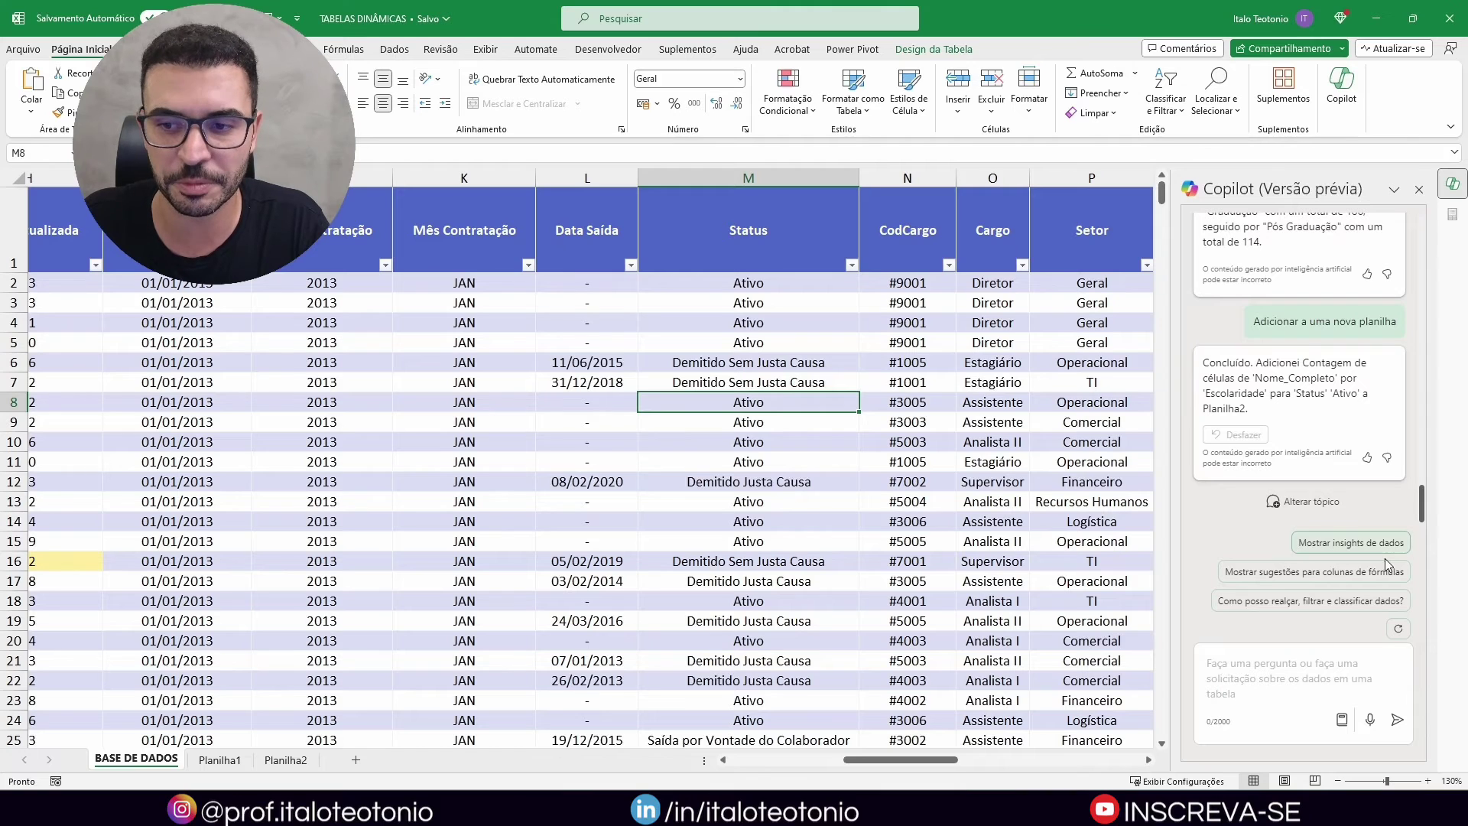
# Request data insights from Copilot with the suggestion "Mostrar insights de dados" and read its explanation of Salário Base by Escolaridade.
pyautogui.click(1325, 545)
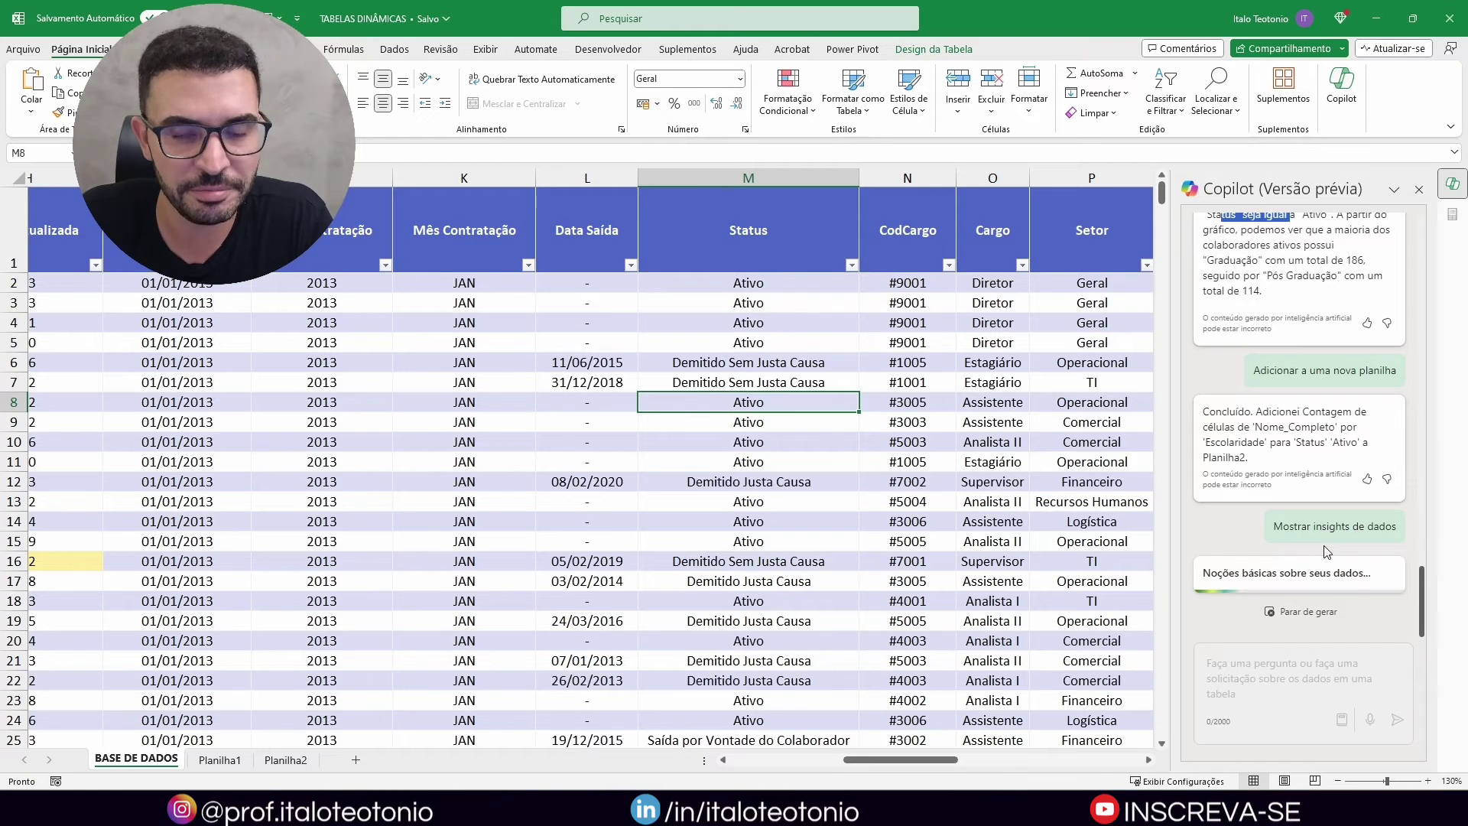
pyautogui.click(850, 100)
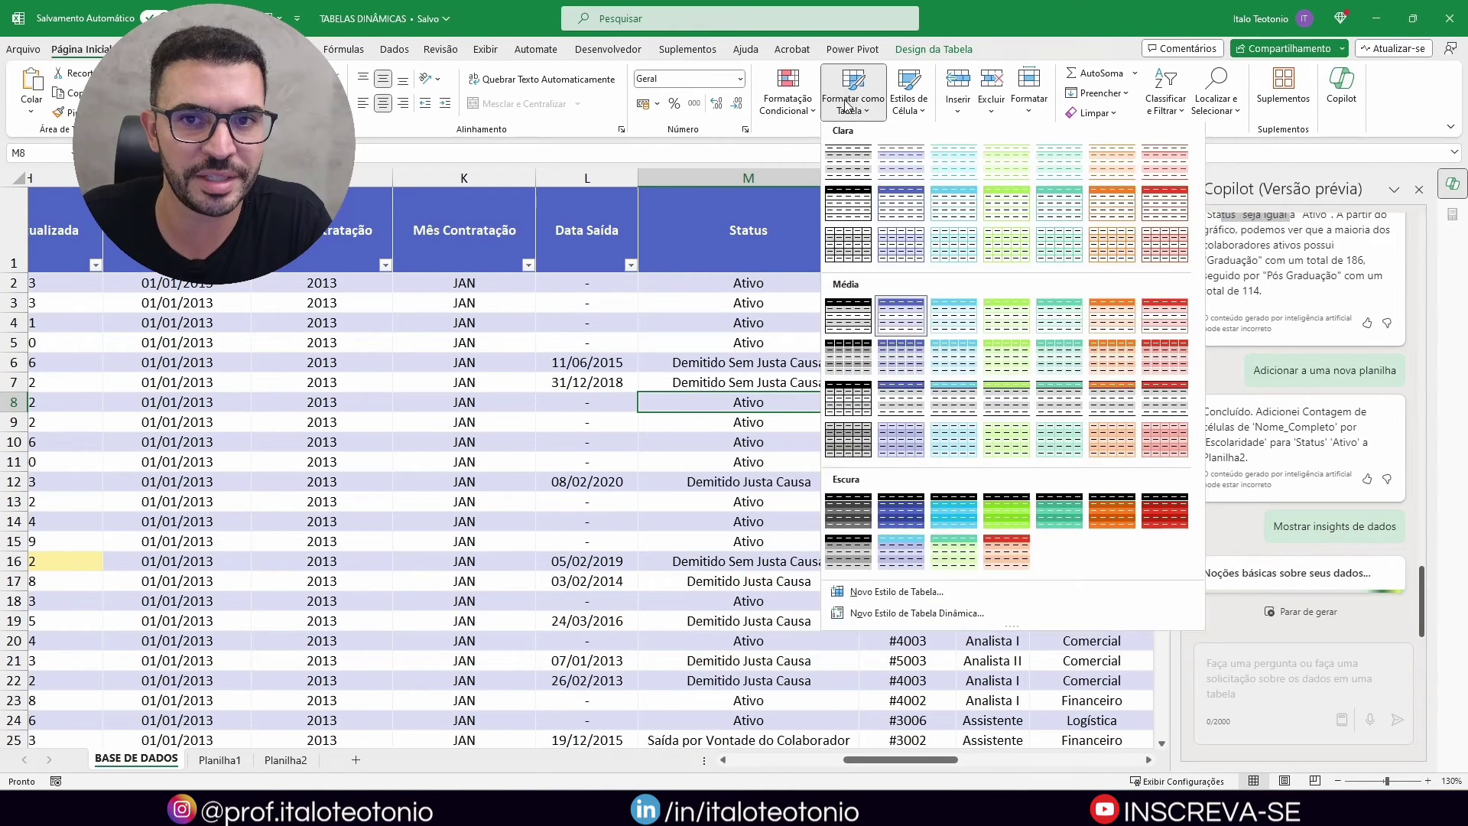
pyautogui.click(655, 398)
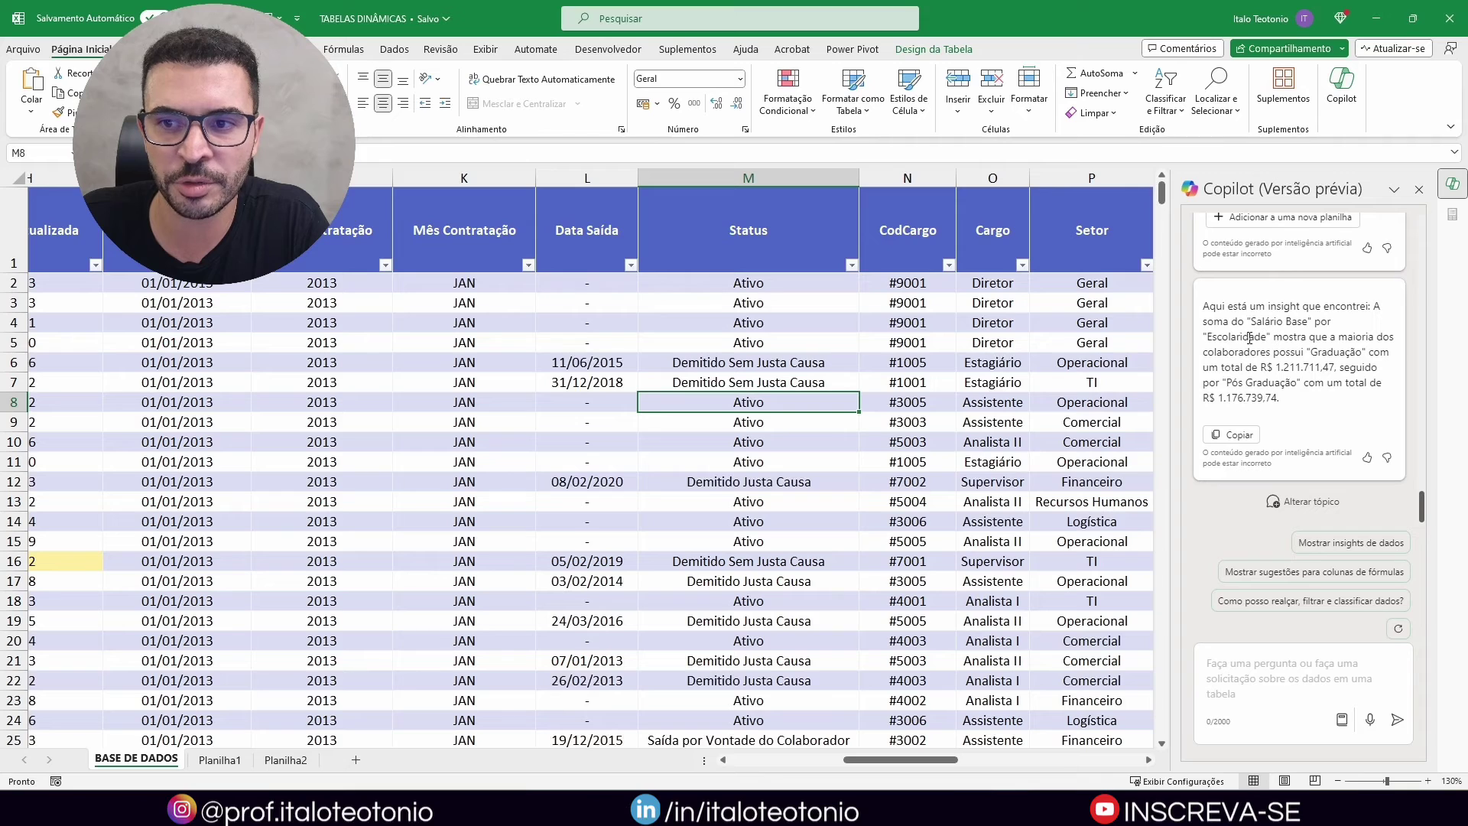
pyautogui.moveTo(1233, 350); pyautogui.dragTo(1334, 353)
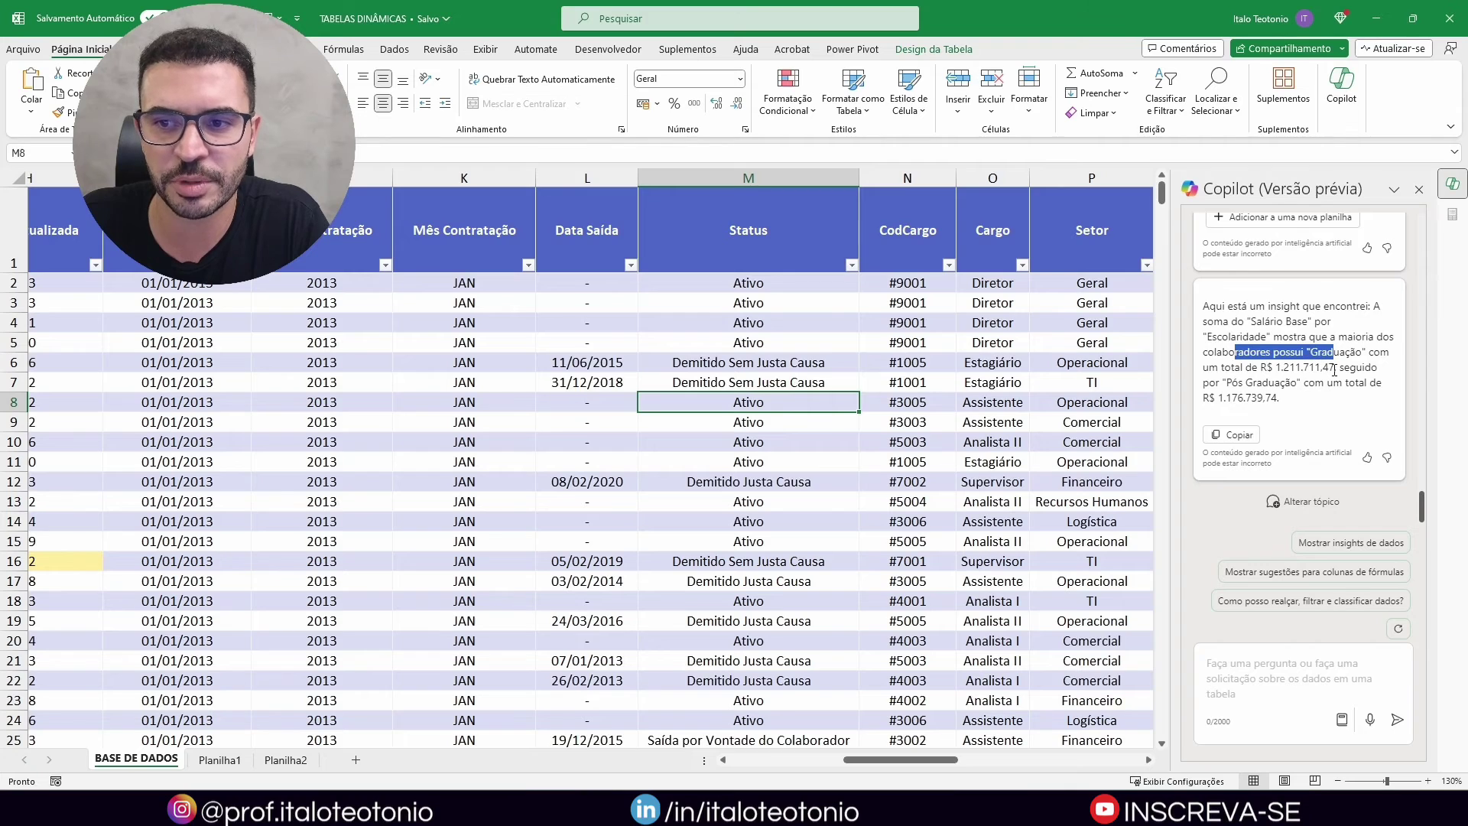
# Return to Copilot's 'Salário Base' por 'Escolaridade' chart and add it to a new worksheet.
pyautogui.scroll(2, 1331, 375)
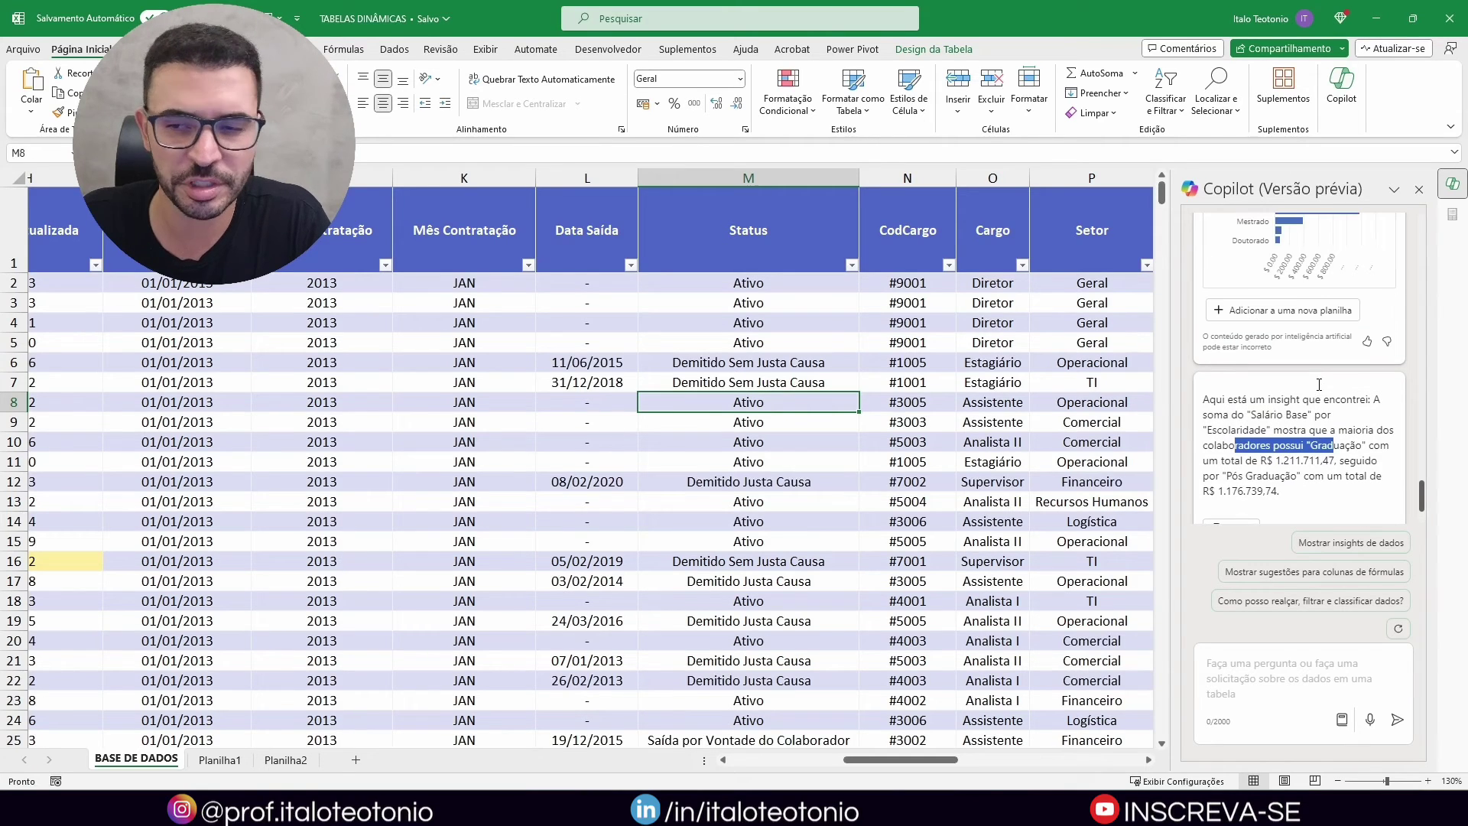
pyautogui.scroll(2, 1293, 421)
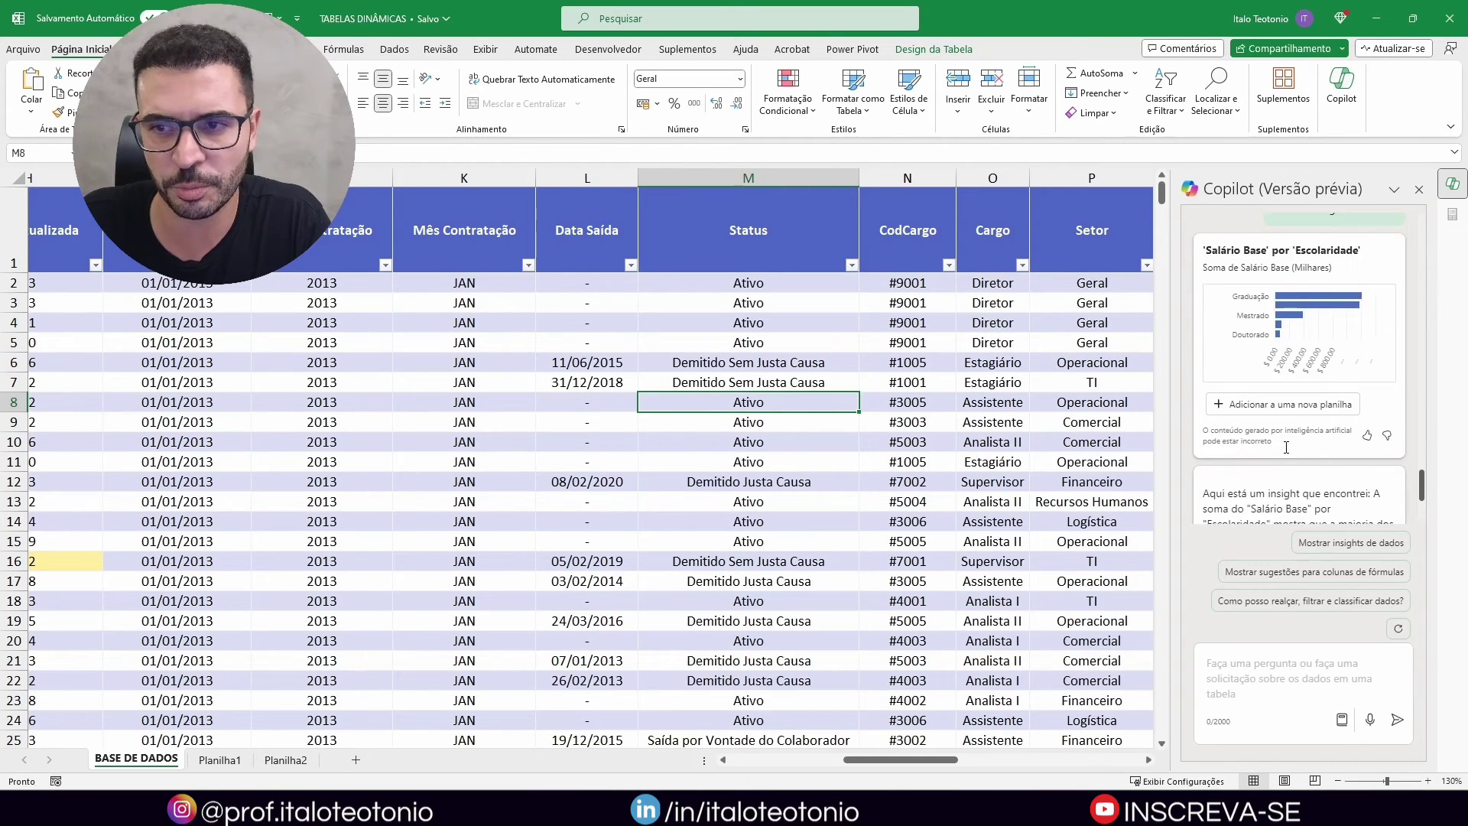
pyautogui.click(1287, 406)
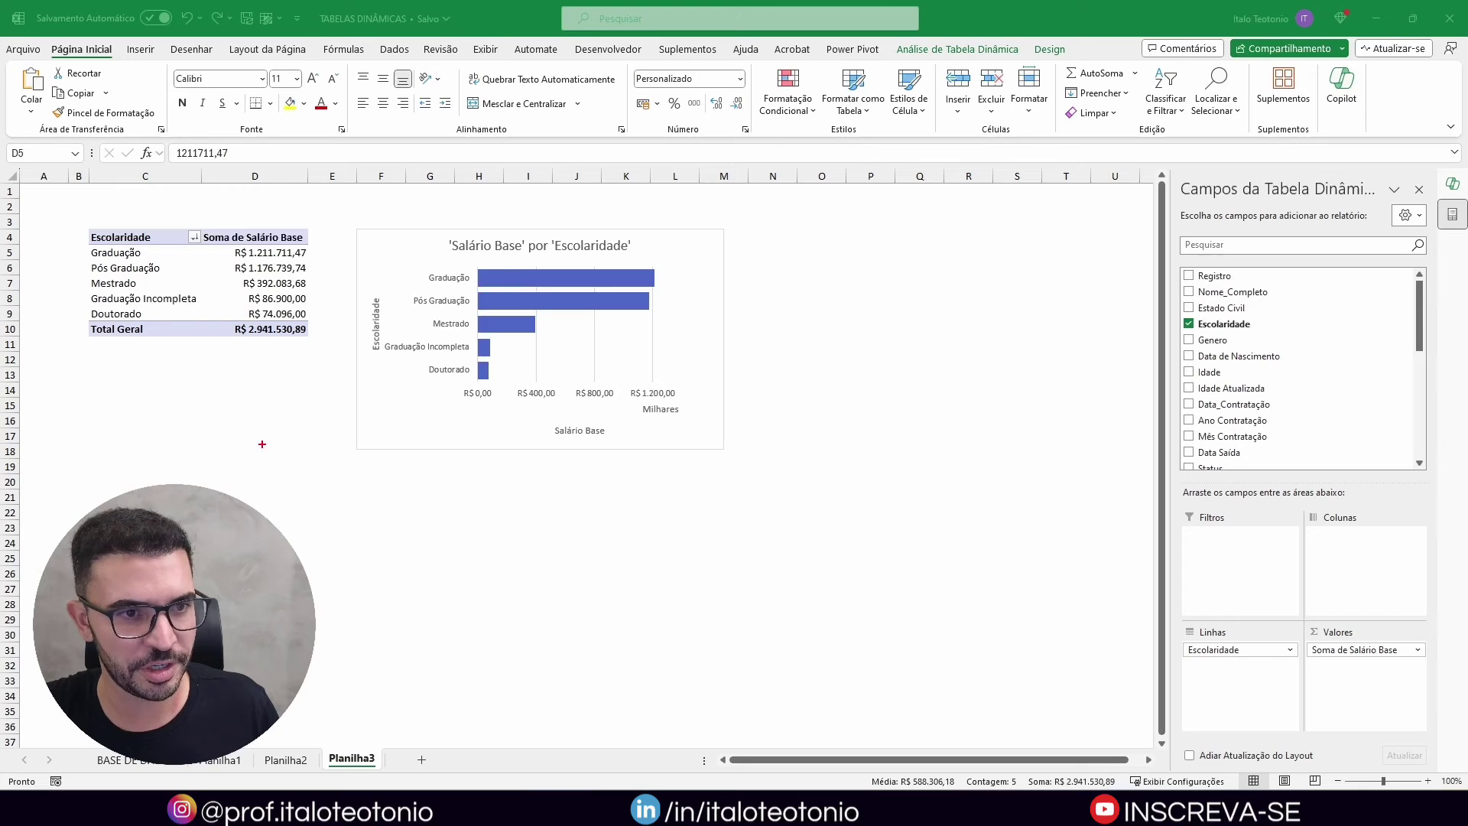
pyautogui.moveTo(74, 220); pyautogui.dragTo(316, 366)
pyautogui.moveTo(317, 253)
pyautogui.mouseDown()
pyautogui.moveTo(369, 229)
pyautogui.moveTo(358, 266)
pyautogui.mouseUp()
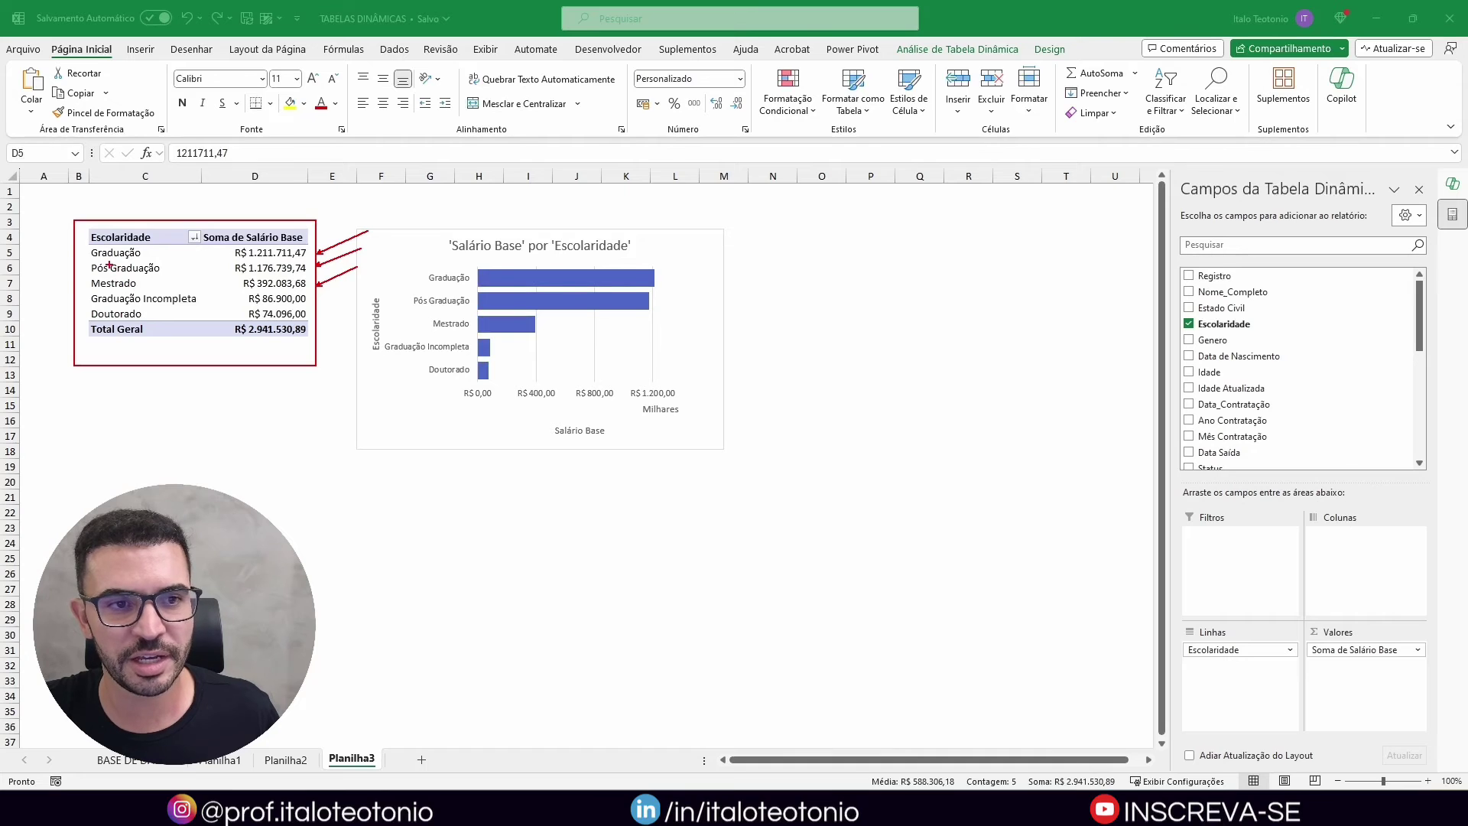
pyautogui.moveTo(1197, 668); pyautogui.dragTo(1099, 722)
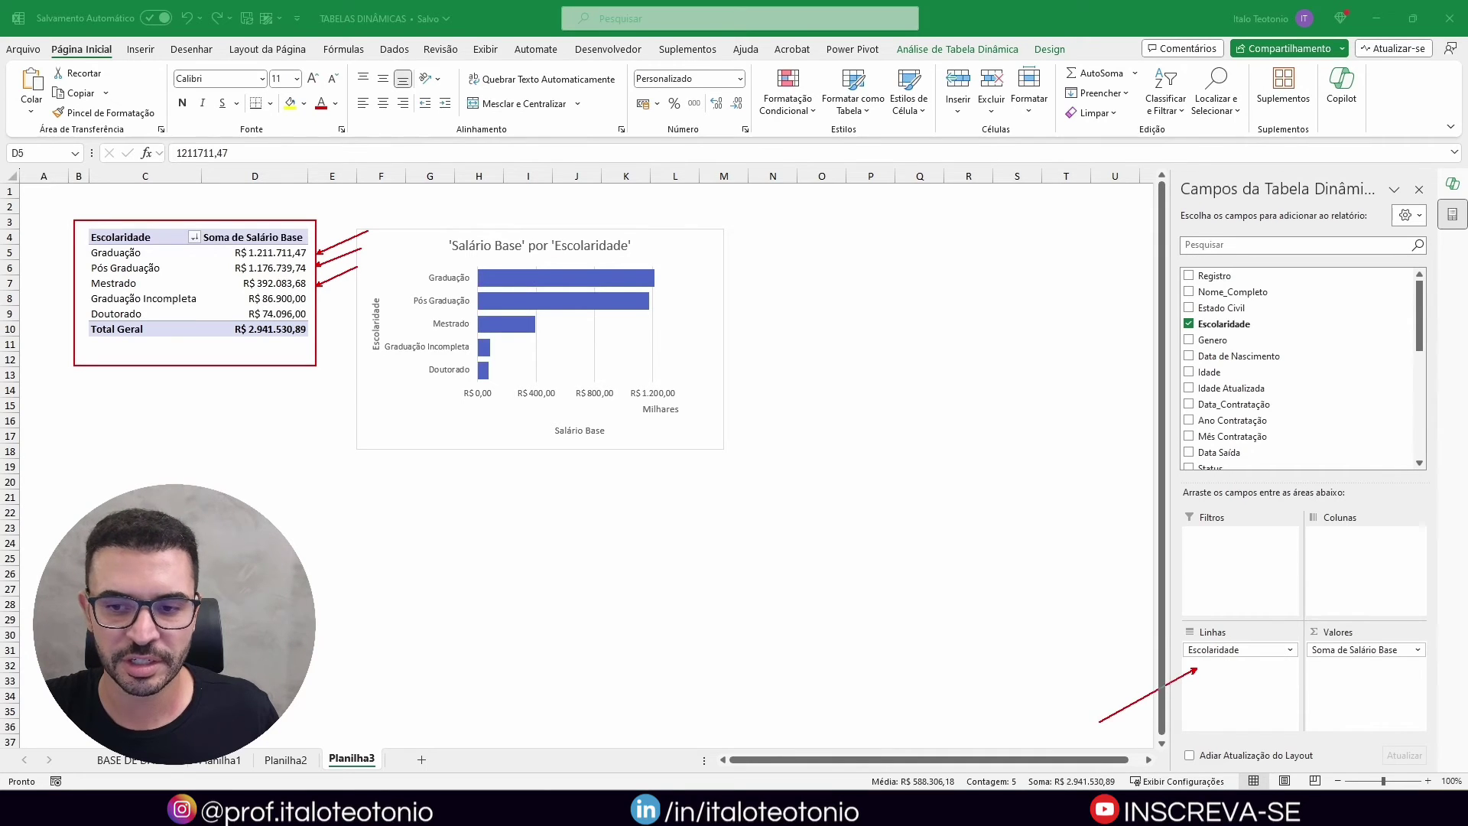
pyautogui.moveTo(1342, 670); pyautogui.dragTo(1393, 732)
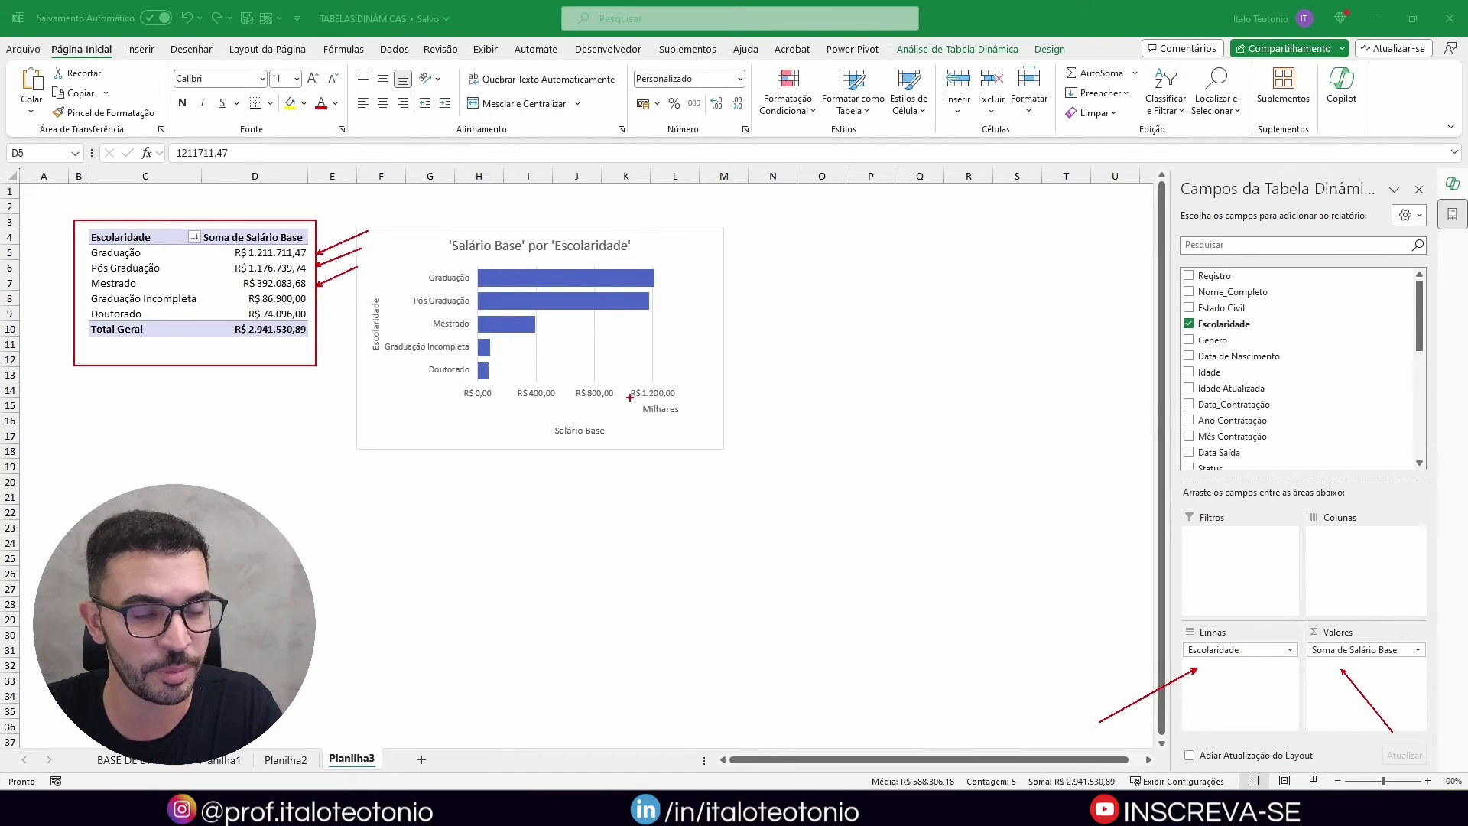
pyautogui.press('Escape')
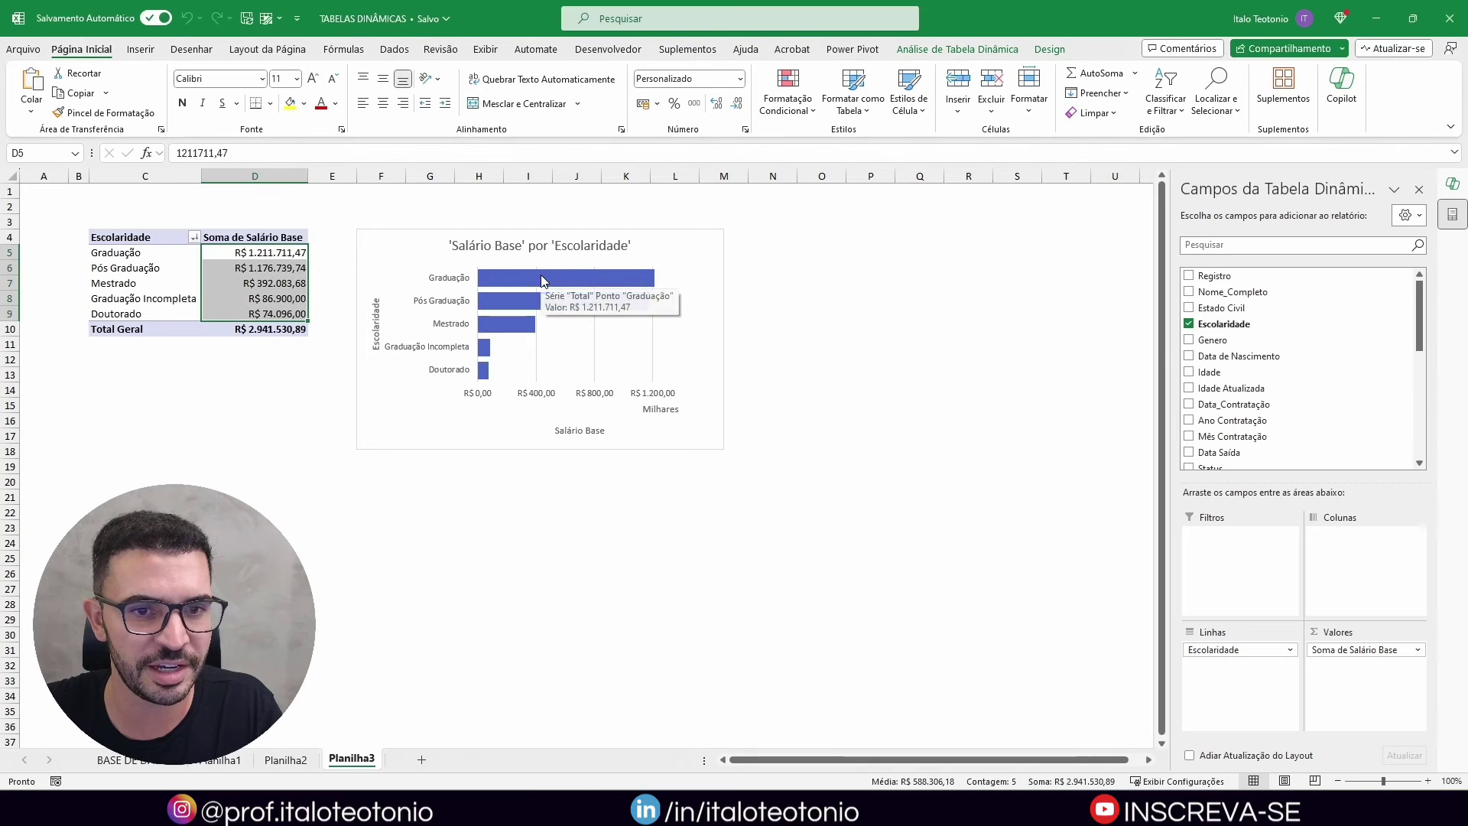
# Add data labels to the bars of the 'Salário Base' por 'Escolaridade' chart and enlarge the chart to about column O, row 20.
pyautogui.rightClick(548, 279)
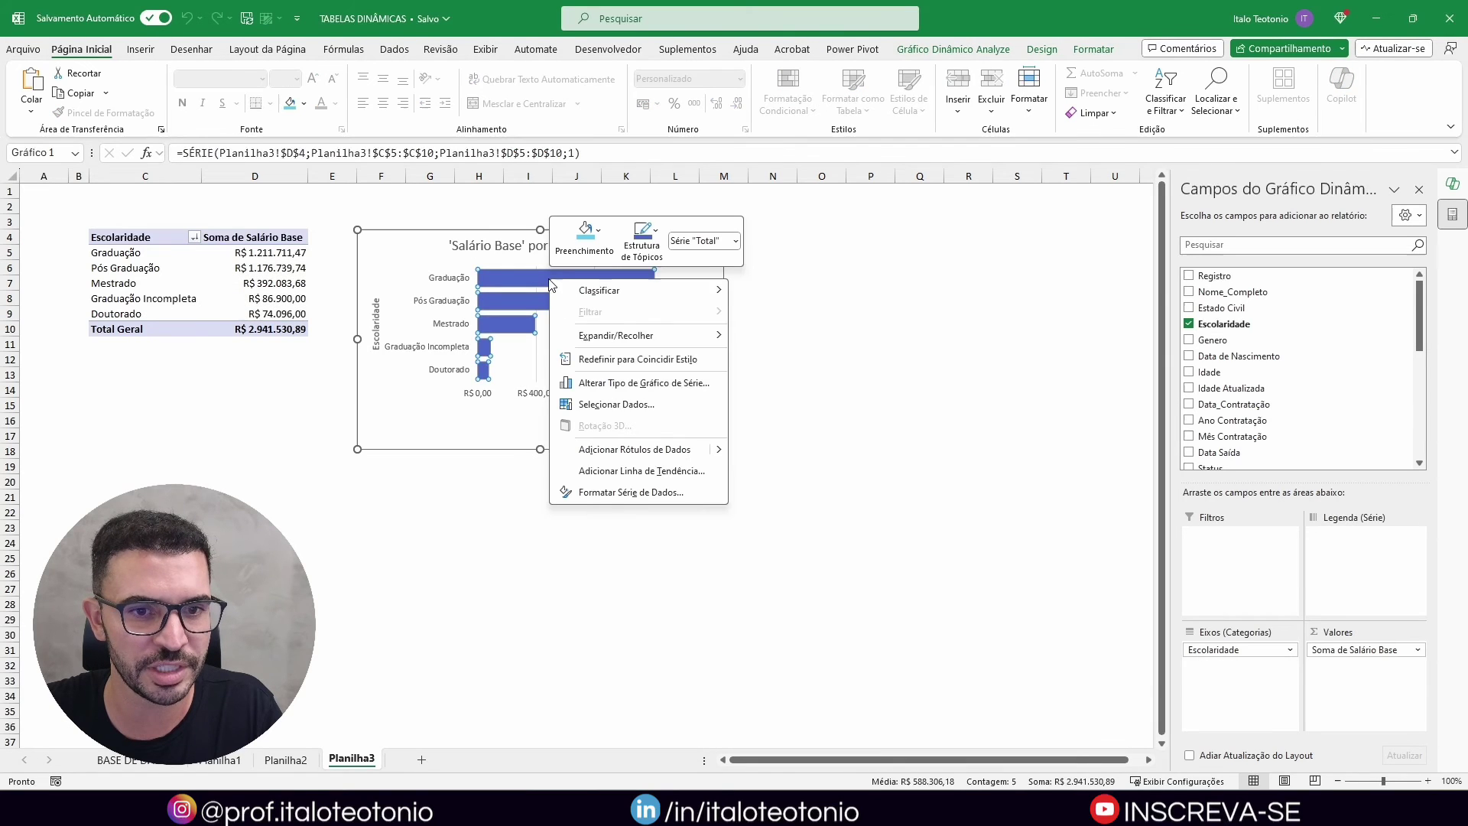
pyautogui.click(656, 451)
pyautogui.moveTo(723, 449); pyautogui.dragTo(862, 495)
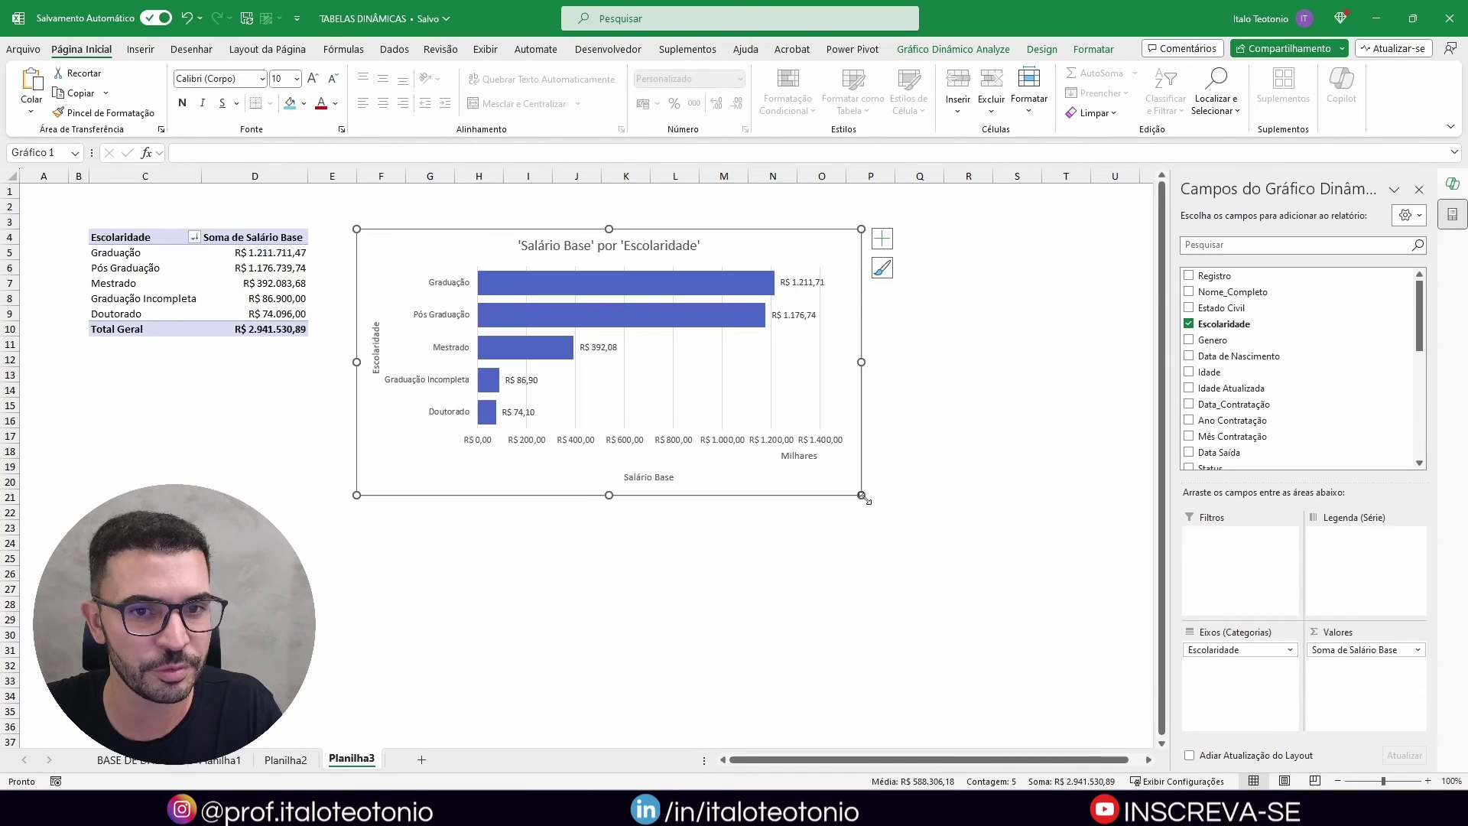